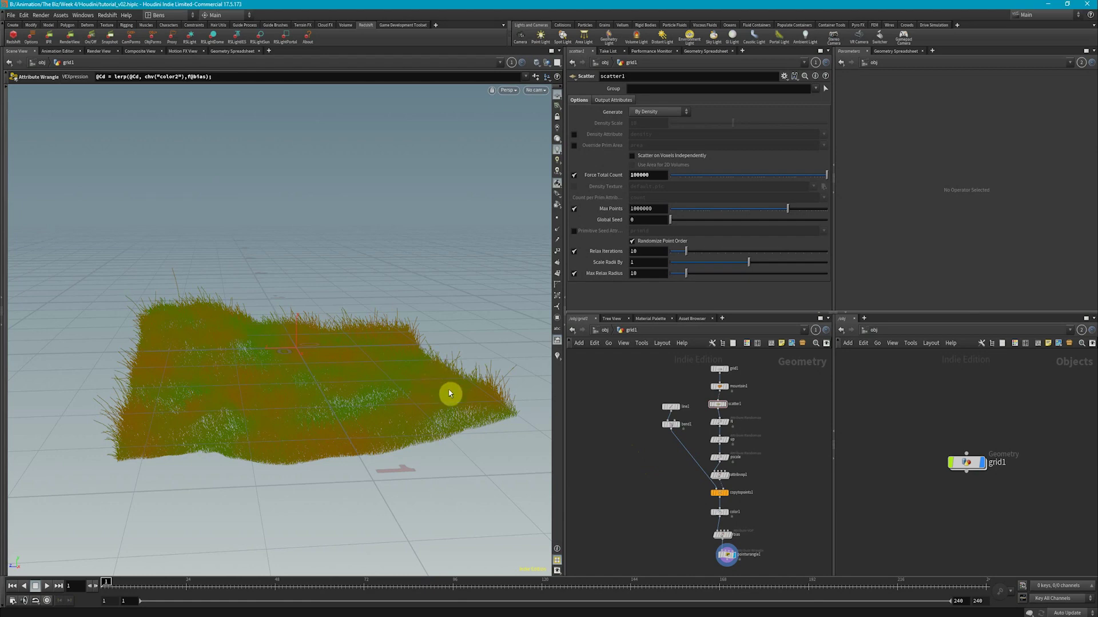
Step: Compare the grass coloring at the bias node with the coloring at the pointwrangle1 node below it
key(s)
alt+drag(462, 421, 423, 425)
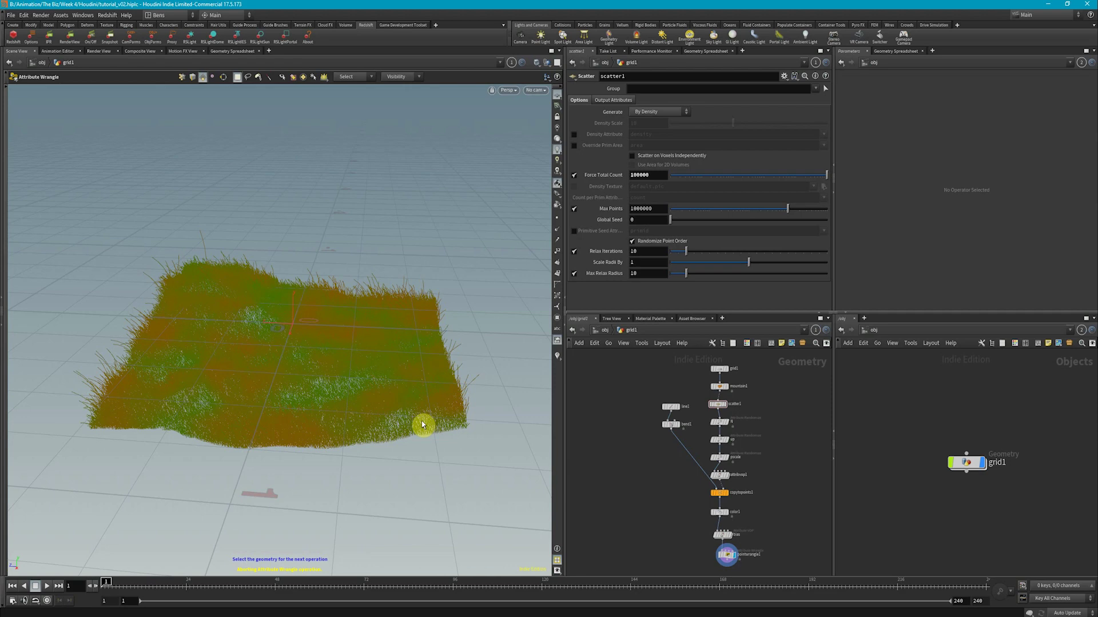
key(Escape)
drag(426, 409, 339, 366)
scroll(726, 492, up, 3)
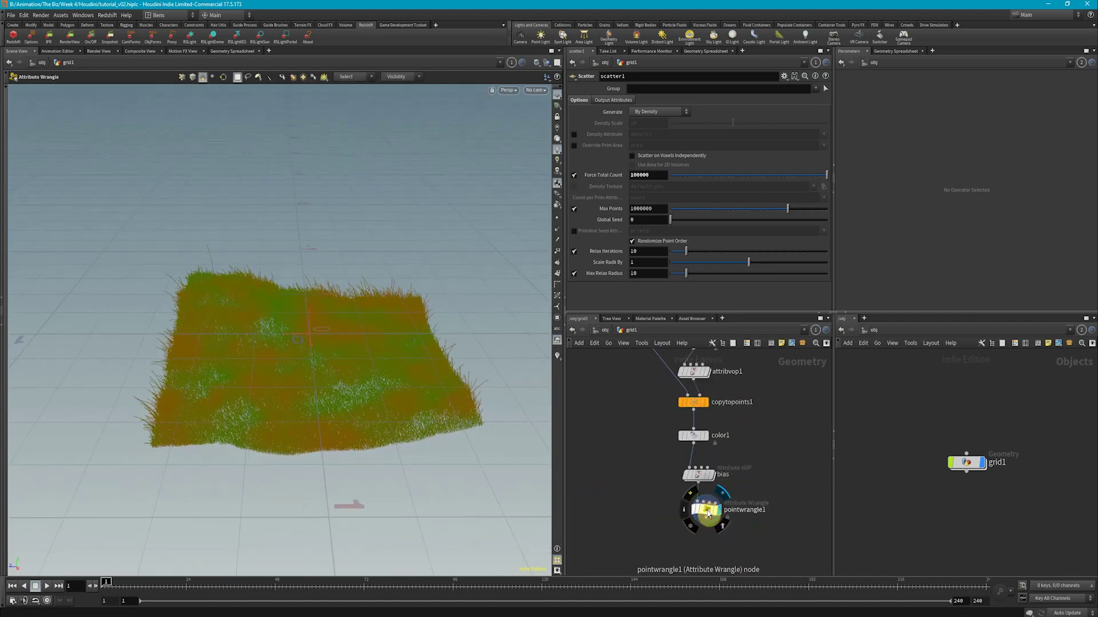
click(697, 463)
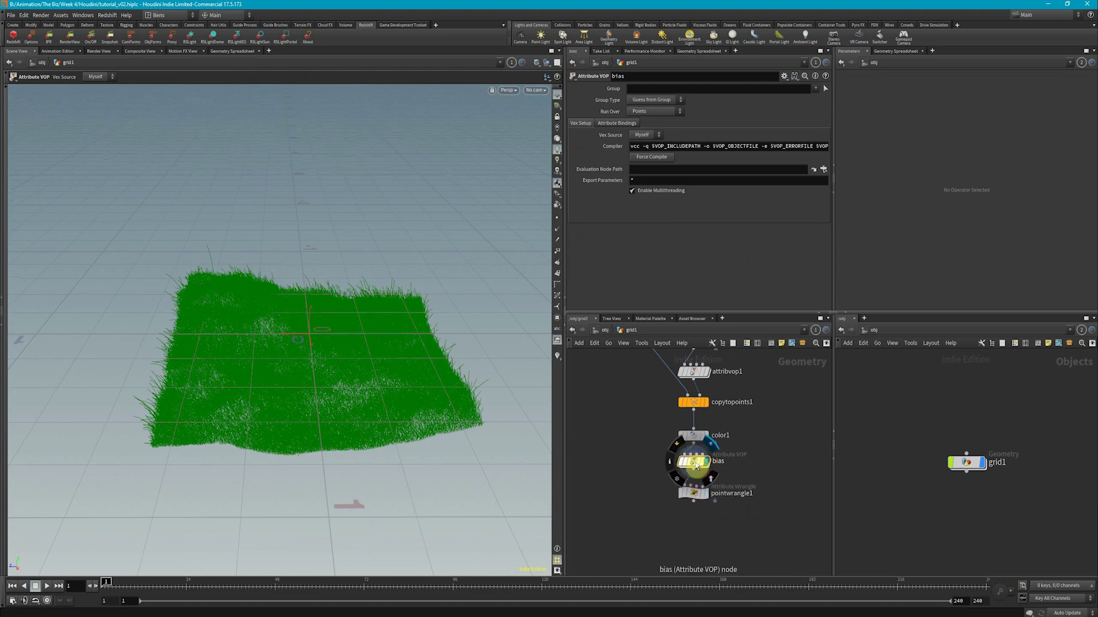
click(707, 501)
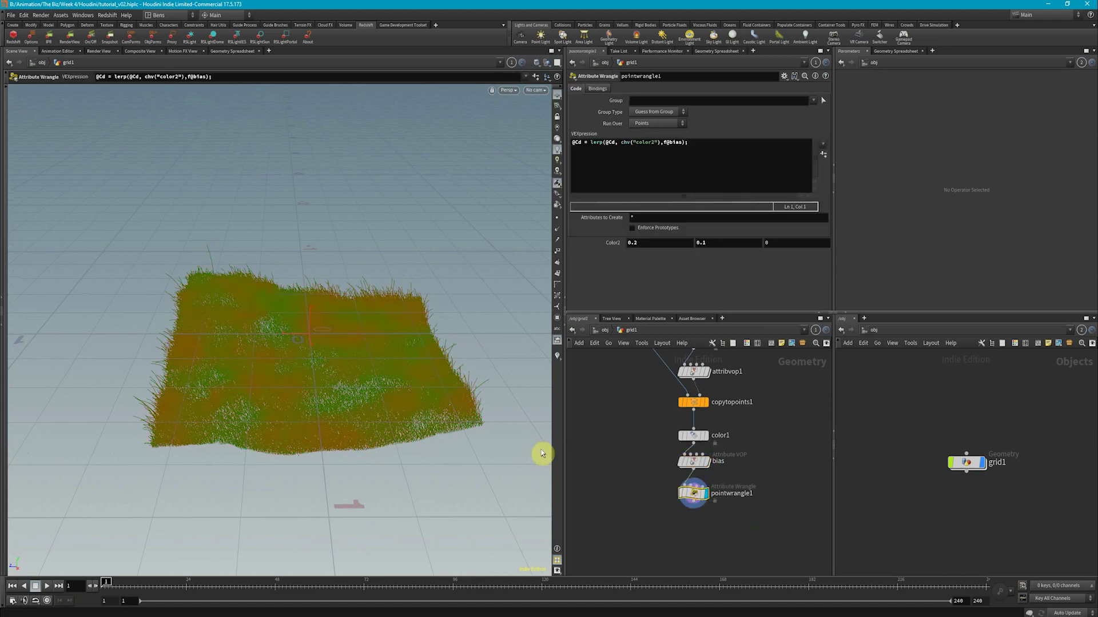
Step: Rename the pointwrangle1 node to color
double_click(724, 495)
text(color)
key(Return)
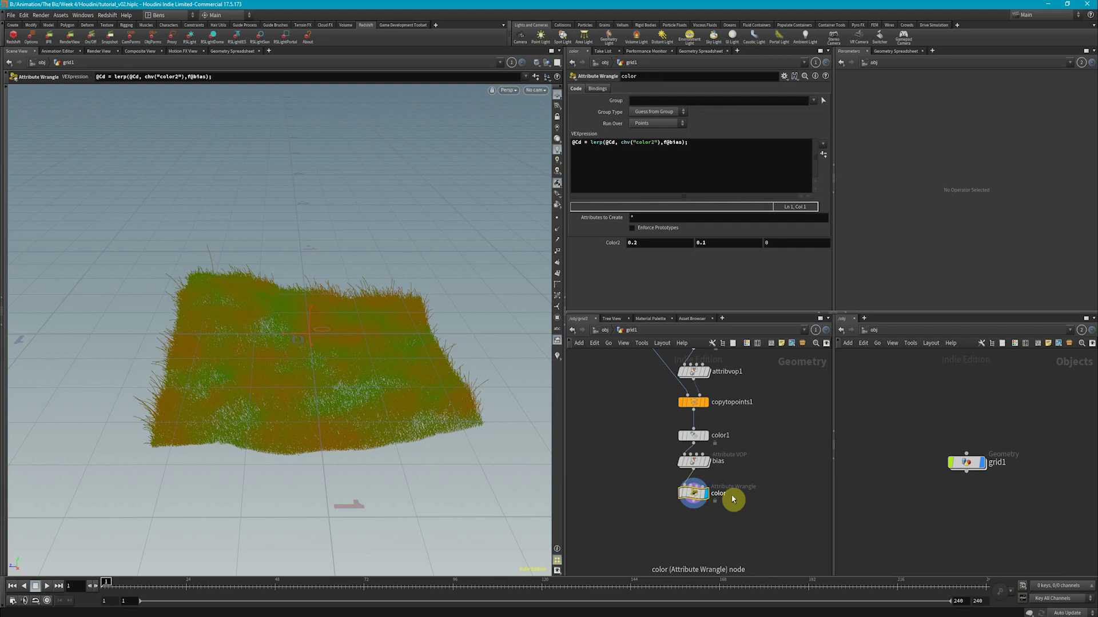
Step: Add a Color-type parameter labelled Color and named c to the color wrangle's parameter interface
click(784, 77)
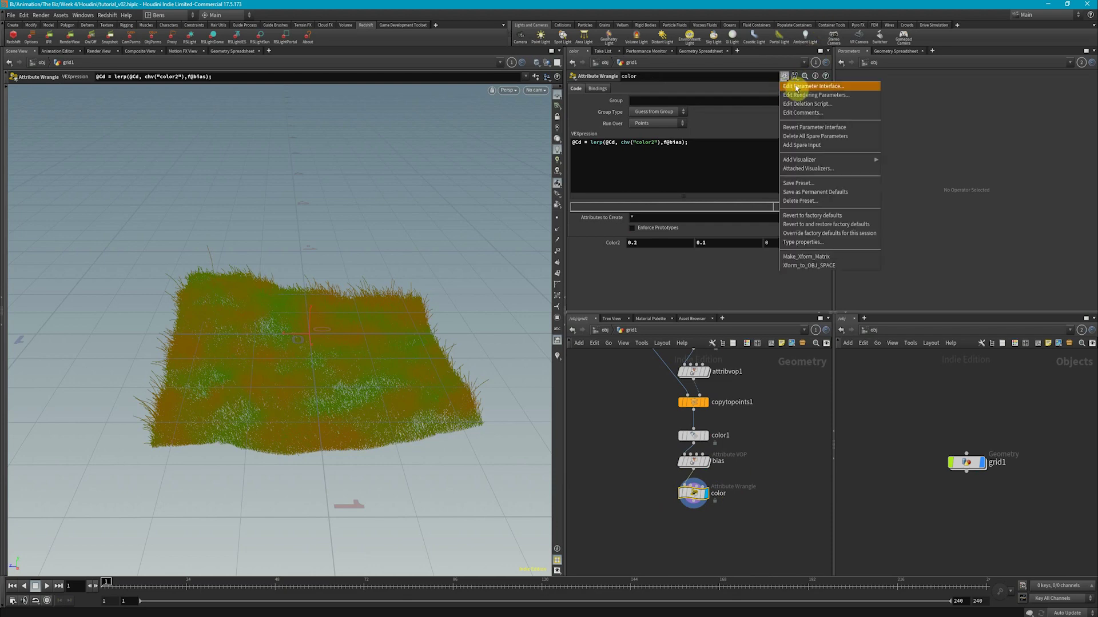
click(795, 86)
drag(558, 25, 379, 80)
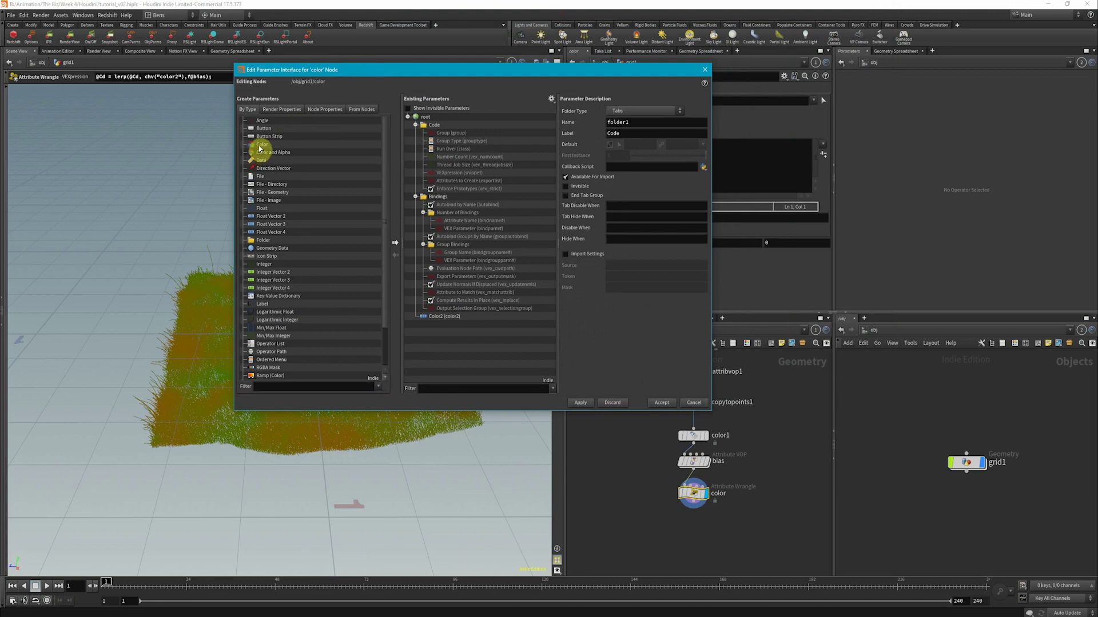
drag(260, 146, 447, 322)
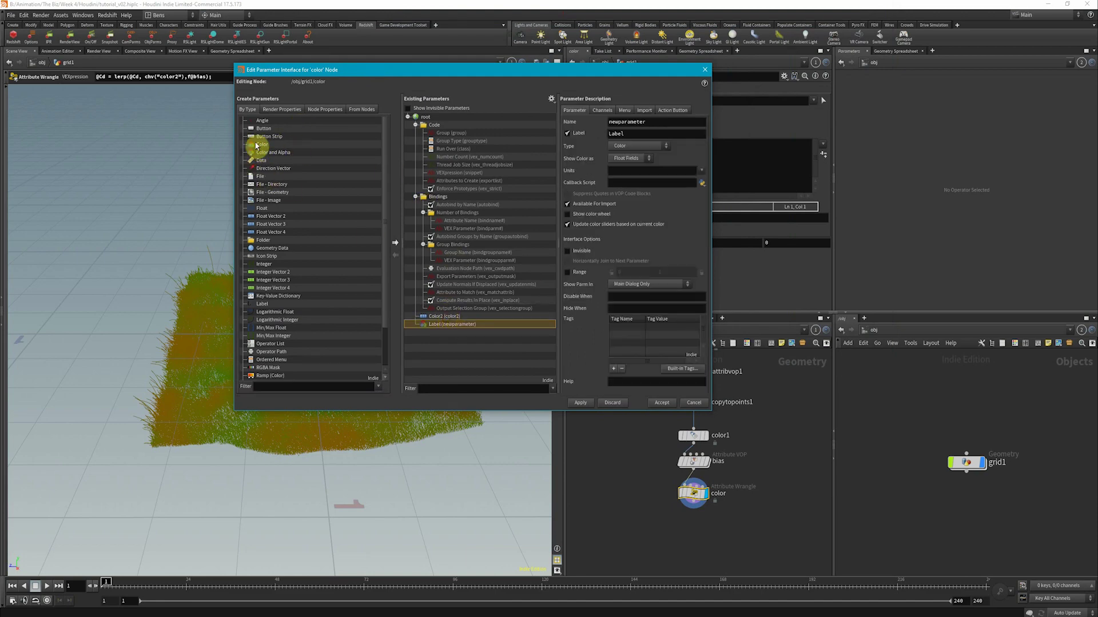
double_click(643, 131)
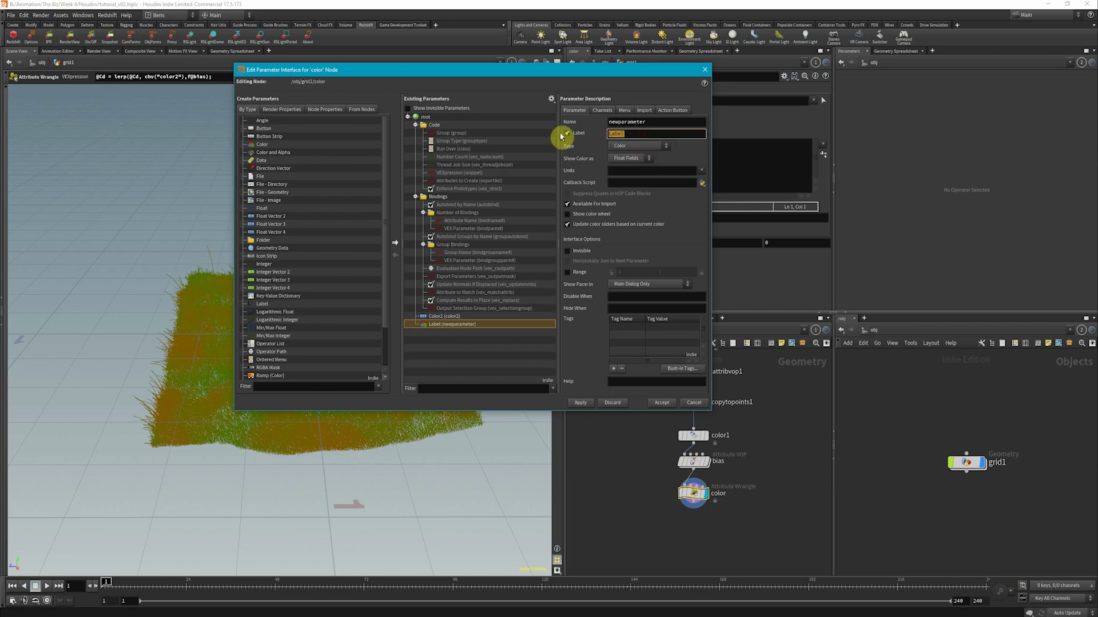
drag(657, 123, 538, 117)
text(c)
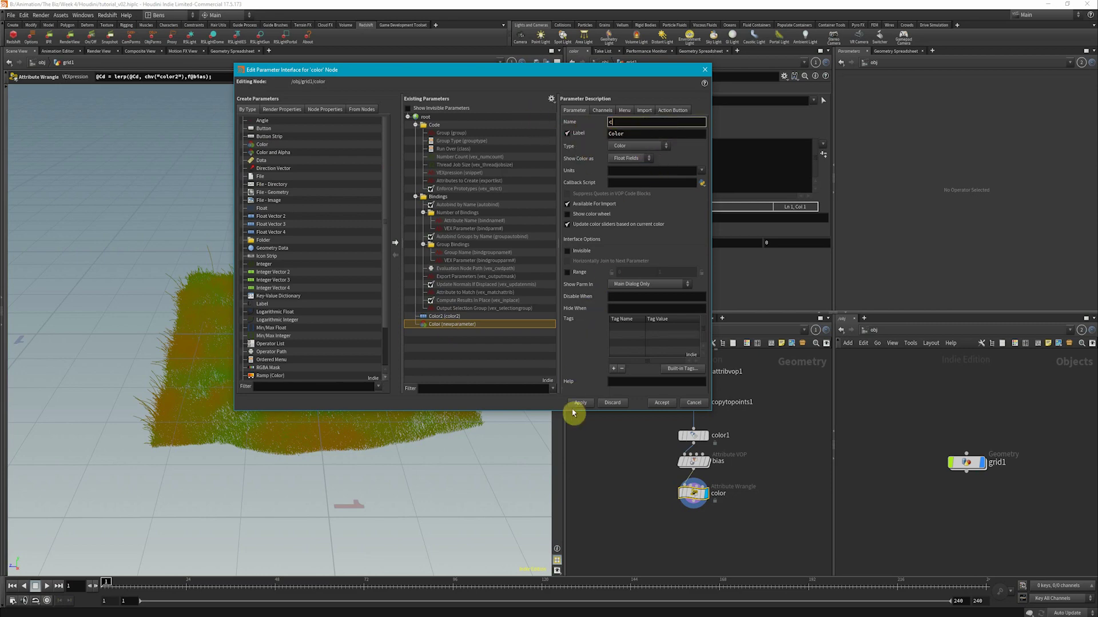
click(581, 403)
click(663, 403)
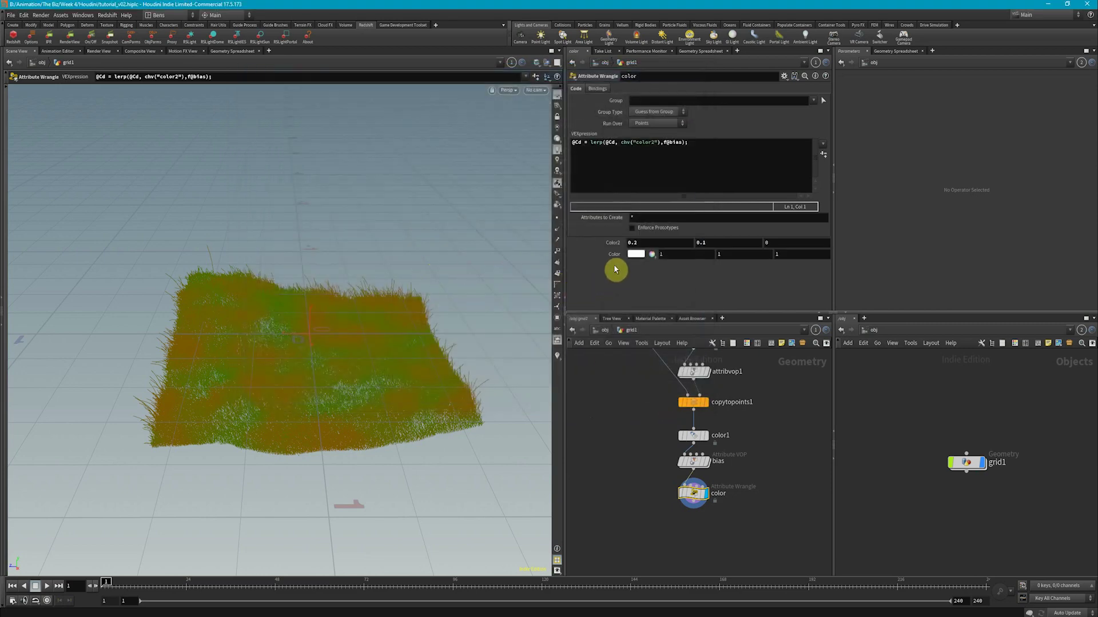
Step: Copy the new Color parameter and paste it as relative references into the wrangle's Color2 parameter
right_click(634, 254)
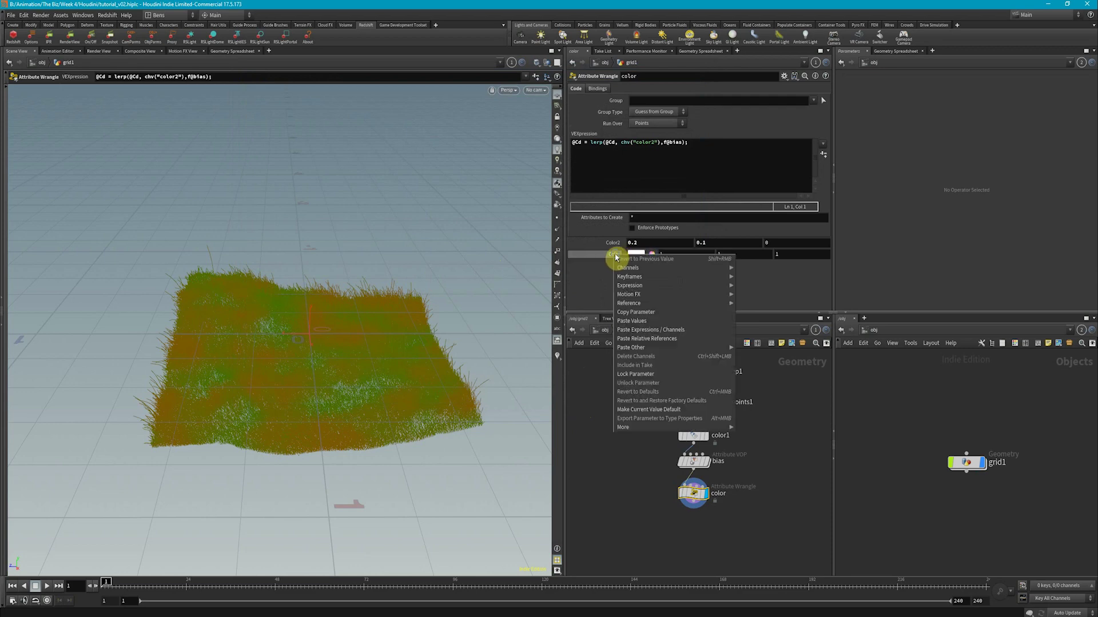
click(652, 309)
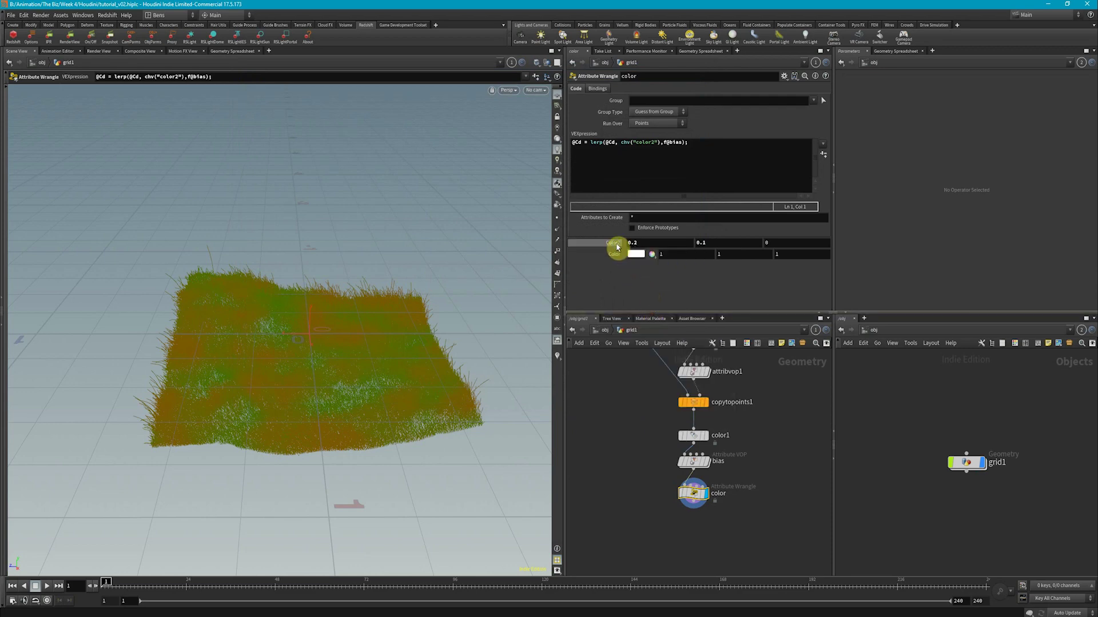
drag(615, 247, 625, 245)
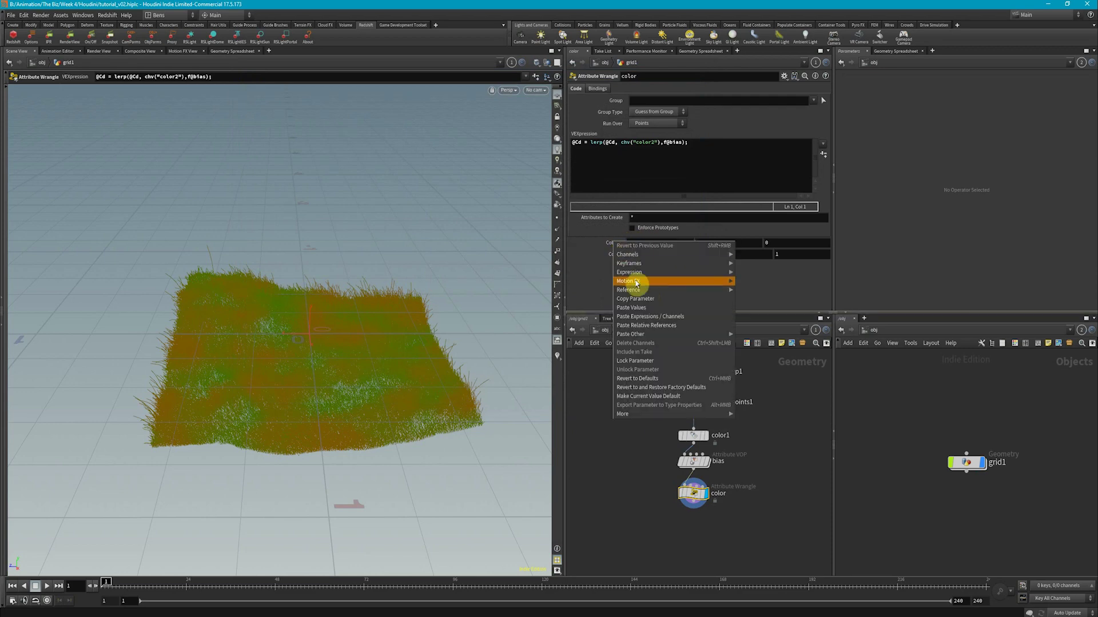
click(642, 321)
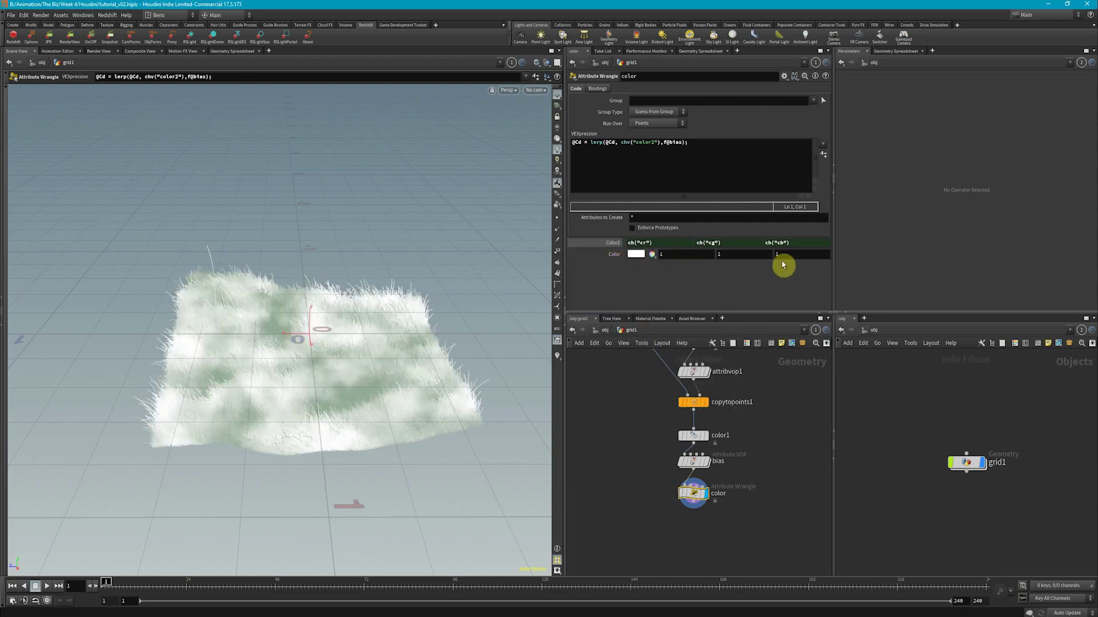
Step: Set the color wrangle's Color to a dark olive yellow of 0.25, 0.245833, 0
click(637, 255)
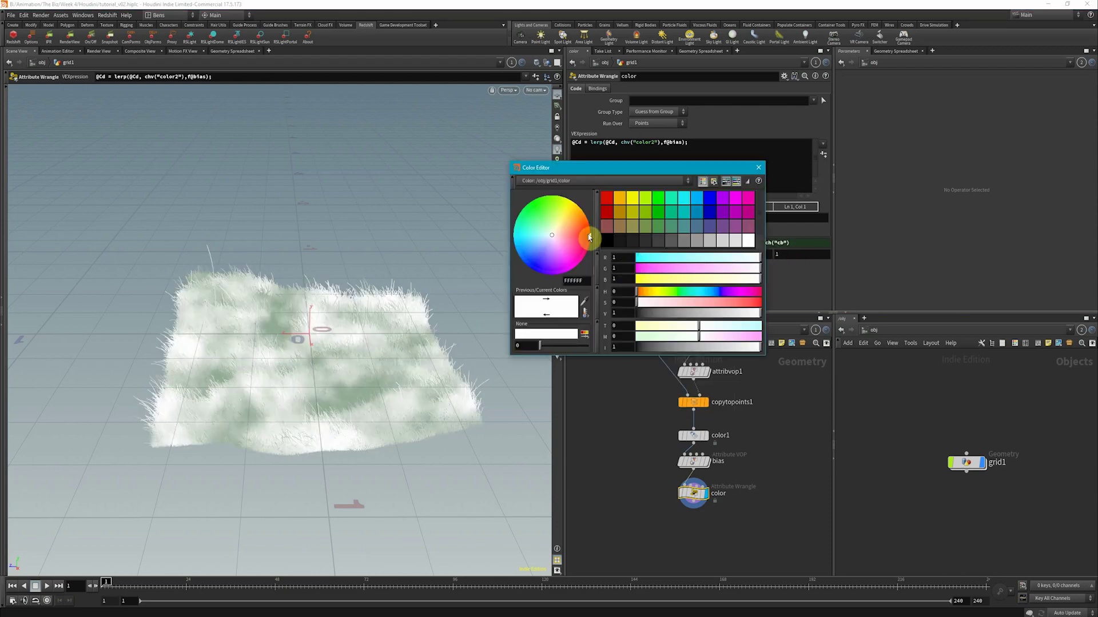
click(625, 215)
drag(696, 260, 664, 260)
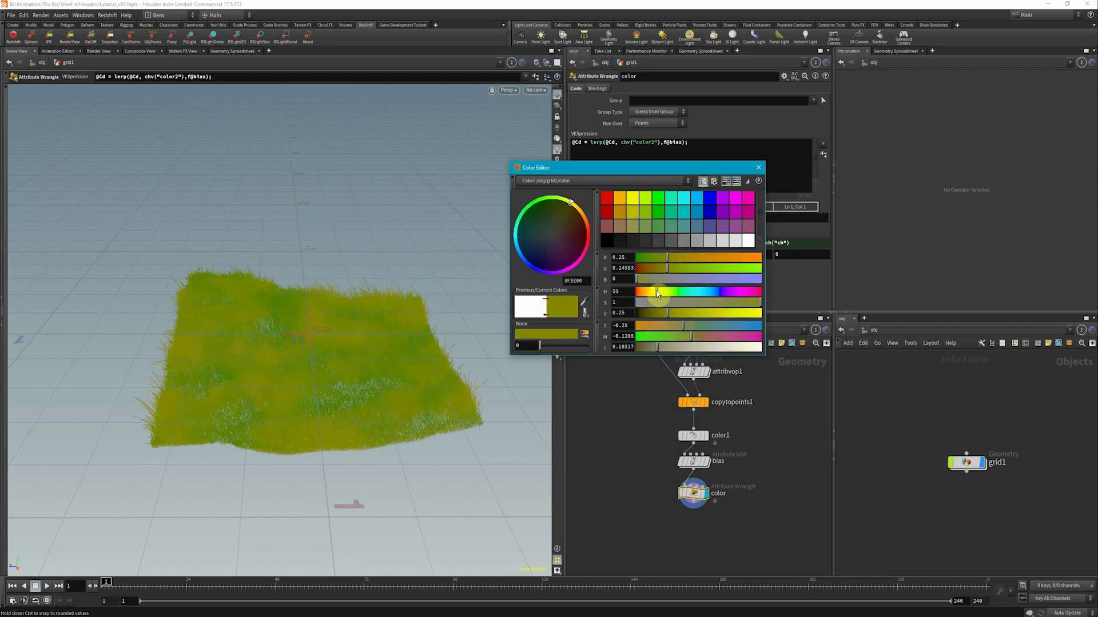
alt+drag(385, 311, 355, 333)
click(759, 168)
Step: Duplicate the bias and color nodes, wire the copies below the color wrangle and display the last one
drag(724, 519, 678, 458)
middle_drag(764, 455, 742, 395)
alt+drag(673, 401, 674, 471)
click(725, 449)
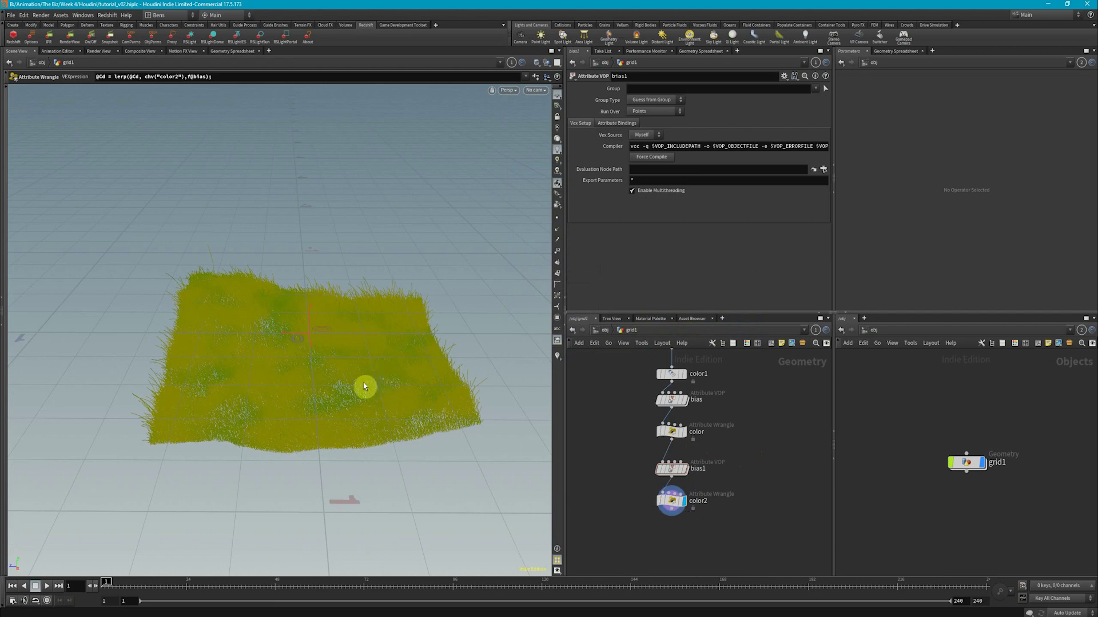
Step: Inside bias1, set the flow noise's 3D frequency to 12.2 and feed the fit1 output into the geometry output's color as a preview
key(Escape)
drag(375, 379, 364, 380)
alt+middle_drag(365, 379, 366, 364)
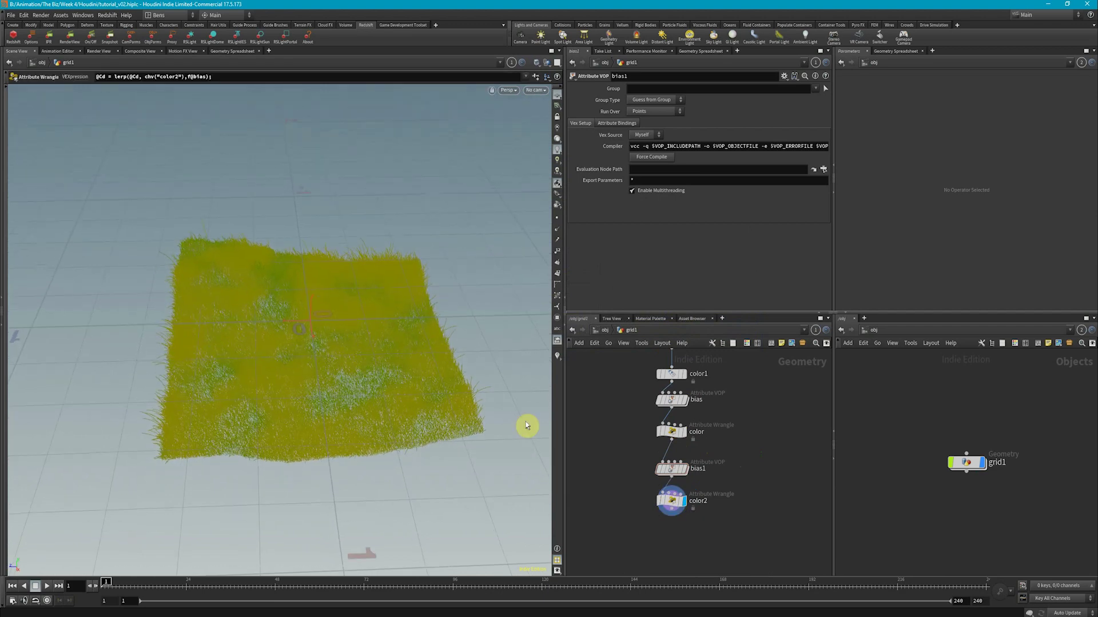
double_click(671, 470)
click(638, 458)
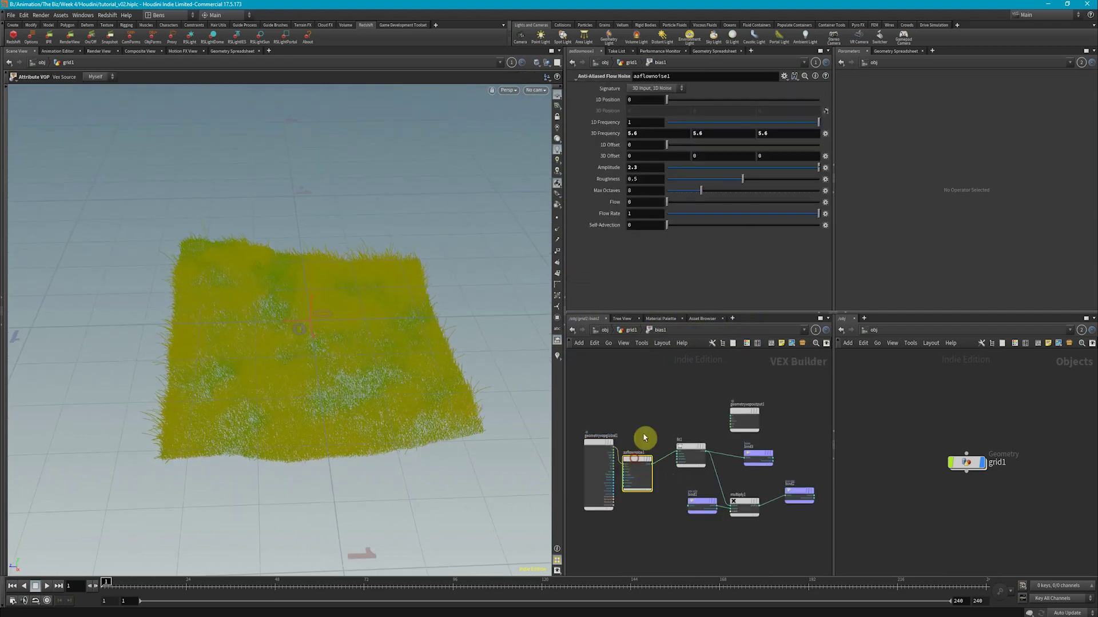
middle_drag(616, 138, 654, 139)
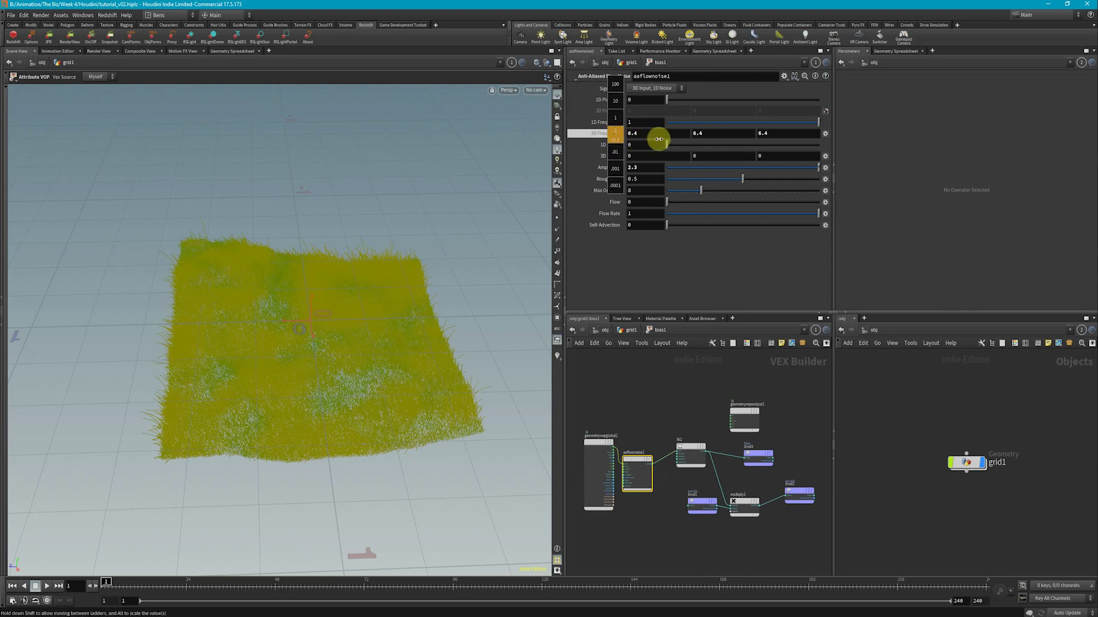
middle_drag(753, 145, 850, 151)
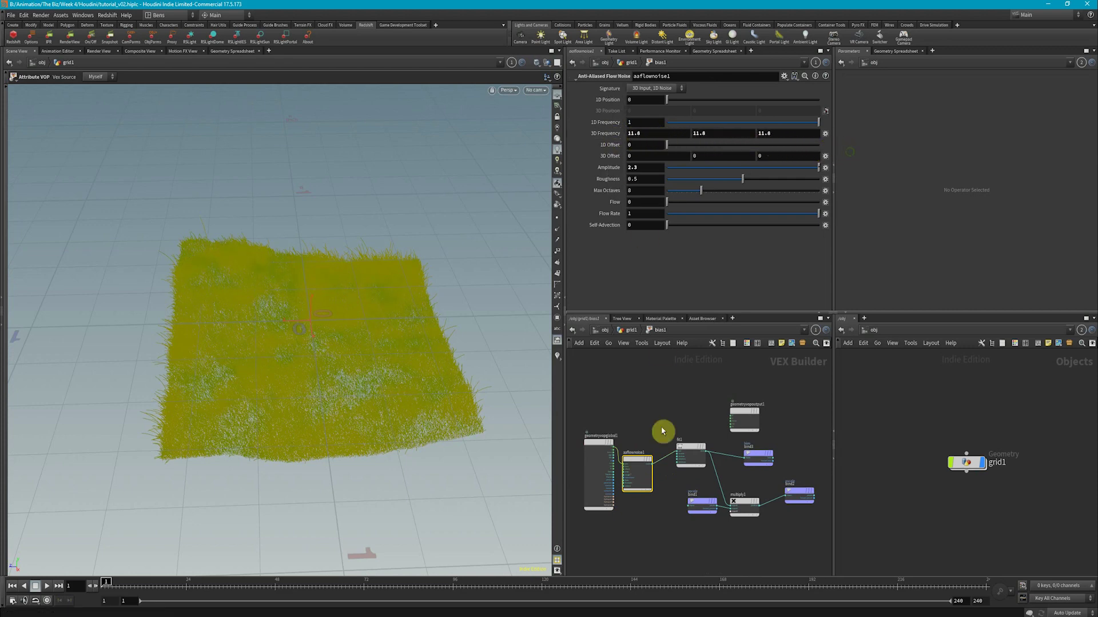
drag(707, 452, 732, 423)
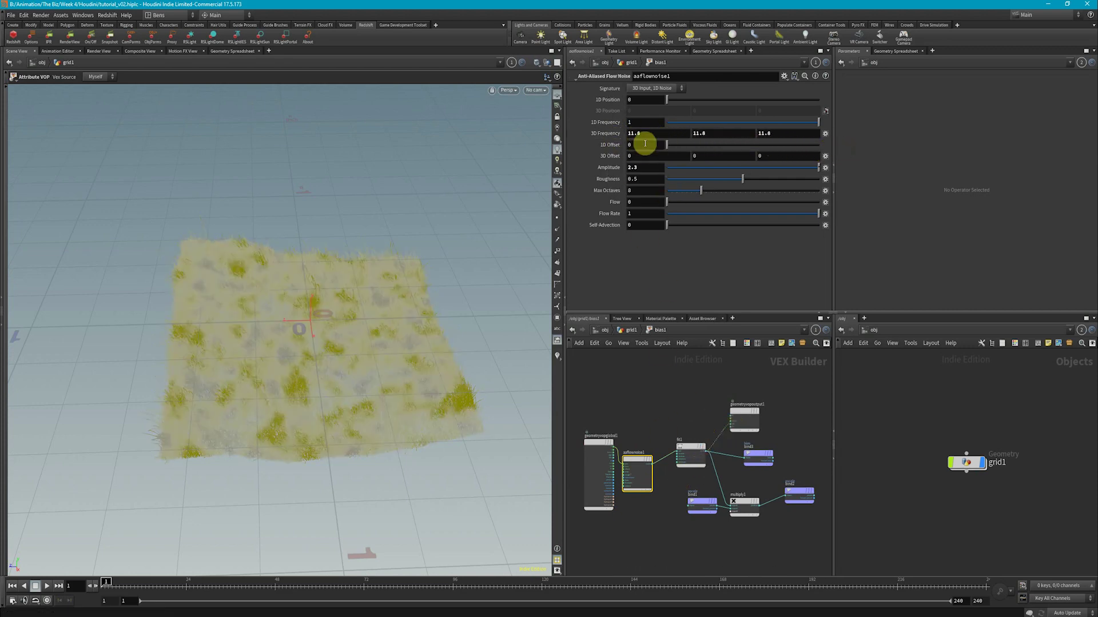
click(633, 331)
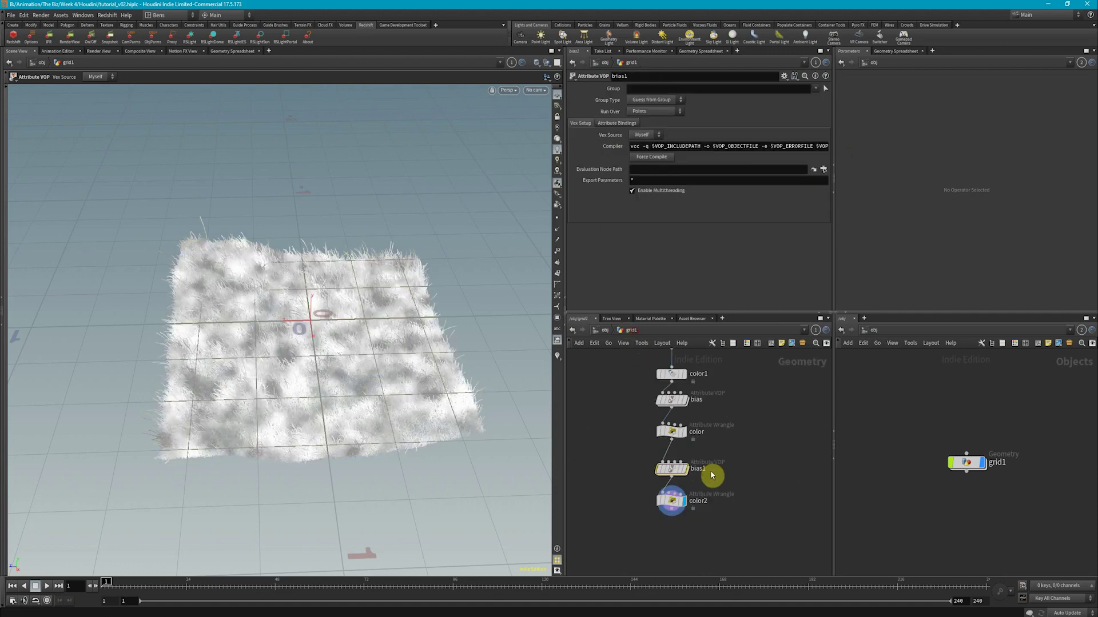
double_click(670, 470)
mouse_move(608, 133)
middle_down()
mouse_move(558, 140)
mouse_move(627, 139)
mouse_move(617, 151)
middle_up()
click(633, 330)
Step: Cut the wires from fit1 to the geometry output and multiply1 inside bias1, then return to the grid1 network
double_click(669, 471)
key(y)
drag(721, 419, 729, 437)
middle_drag(810, 473, 799, 439)
scroll(784, 510, up, 4)
scroll(661, 467, down, 3)
middle_drag(696, 477, 704, 504)
key(y)
drag(680, 434, 615, 449)
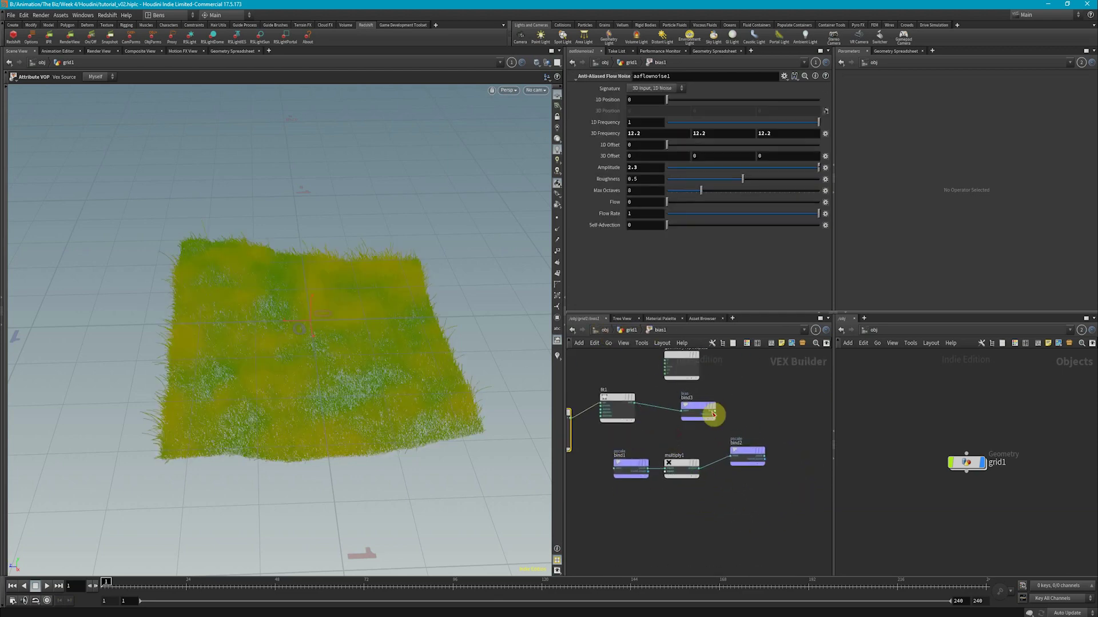
click(631, 330)
Step: Set the color2 wrangle's Color to a pale straw yellow of 0.394, 0.368061, 0.13997
click(671, 501)
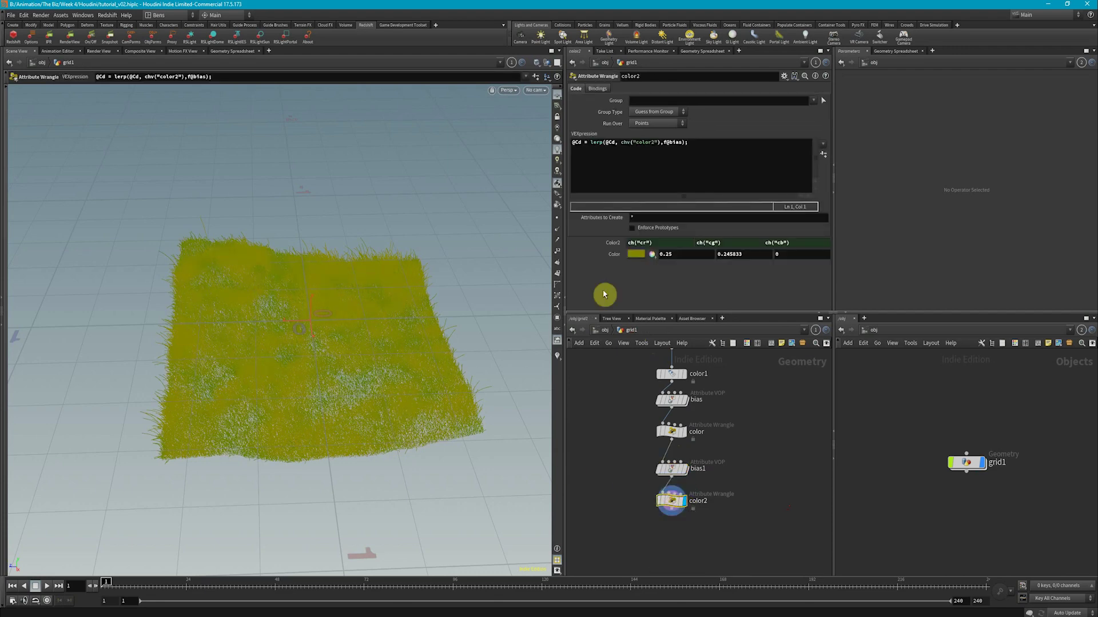
click(635, 255)
drag(675, 313, 683, 315)
click(621, 260)
click(661, 200)
drag(674, 314, 695, 314)
drag(688, 259, 719, 264)
mouse_move(683, 314)
mouse_down()
mouse_move(669, 318)
mouse_move(679, 319)
mouse_up()
drag(659, 260, 658, 261)
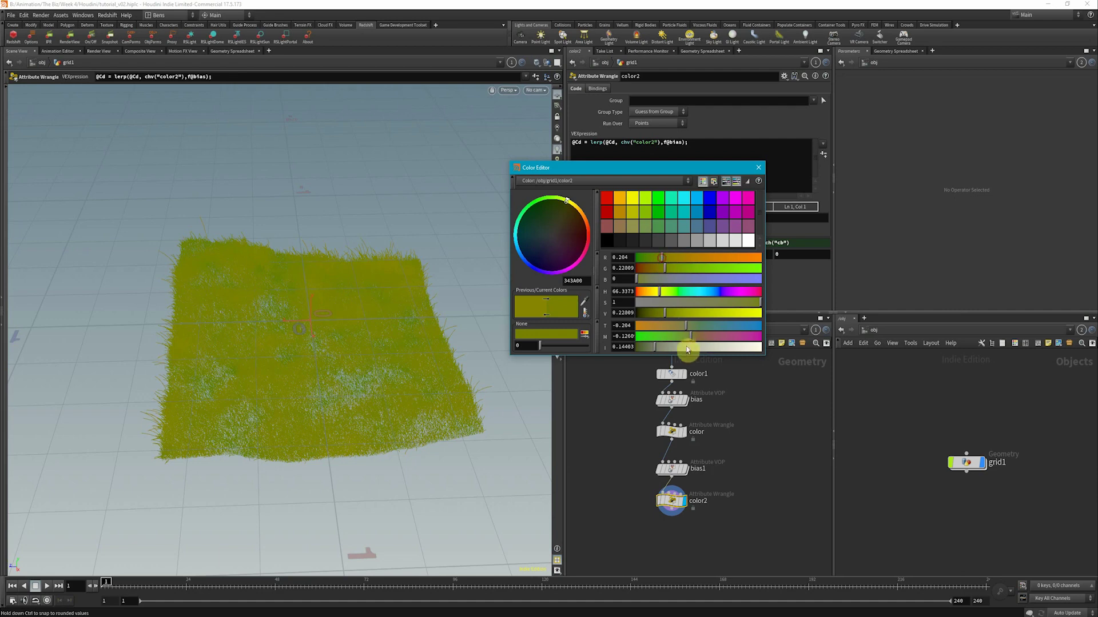
mouse_move(687, 350)
mouse_down()
mouse_move(642, 348)
mouse_move(668, 345)
mouse_up()
mouse_move(358, 349)
mouse_down()
mouse_move(380, 318)
mouse_move(403, 343)
mouse_move(366, 369)
mouse_up()
drag(680, 257, 686, 259)
mouse_move(446, 337)
mouse_down()
mouse_move(355, 374)
mouse_move(331, 326)
mouse_move(430, 337)
mouse_up()
drag(222, 432, 275, 380)
click(758, 167)
Step: Duplicate the bias1 and color2 nodes and wire the copies at the end of the chain, below color2
scroll(752, 505, down, 2)
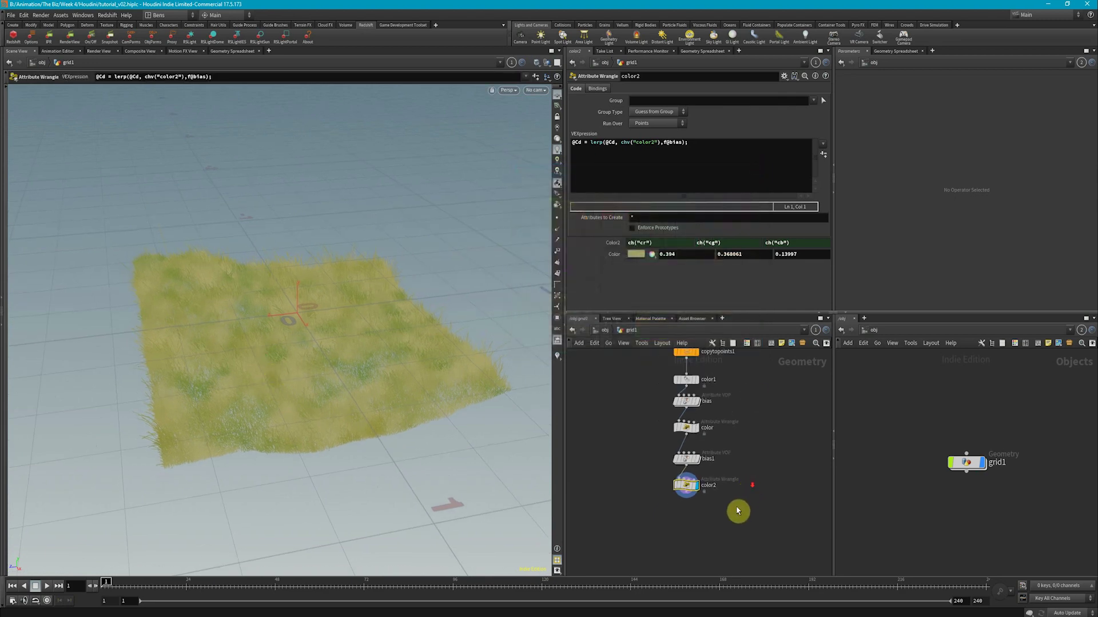
drag(726, 527, 694, 517)
middle_drag(745, 498, 743, 467)
scroll(729, 472, up, 3)
Step: Inside bias2, feed the fit1 output into the geometry output's color and set the flow noise's 3D frequency to 2.2
double_click(657, 497)
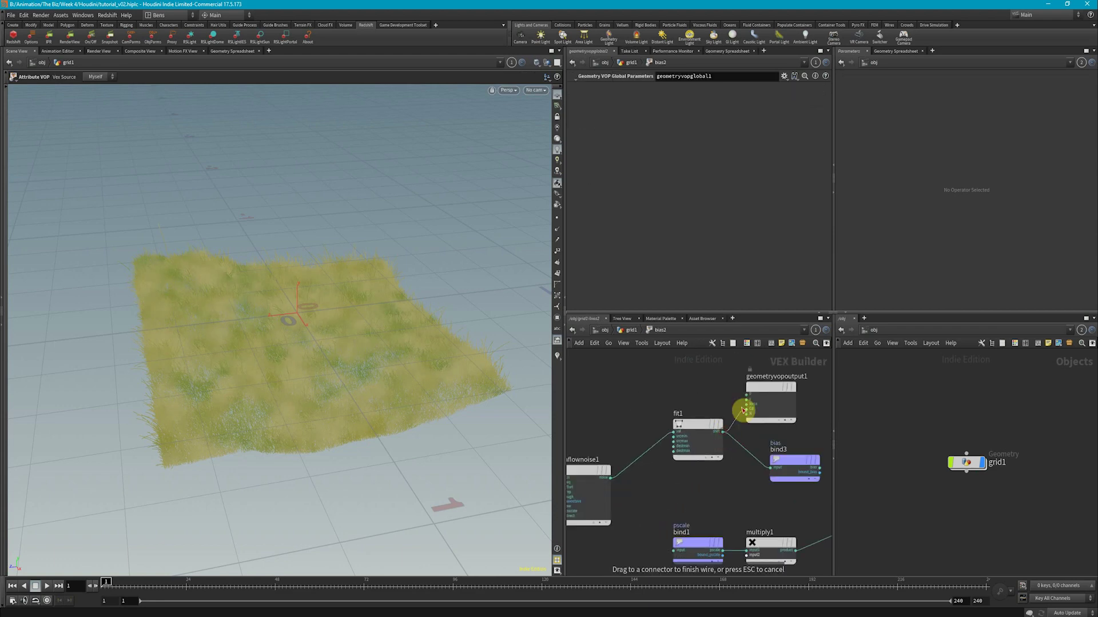
scroll(654, 447, up, 3)
click(654, 447)
middle_drag(612, 134, 242, 124)
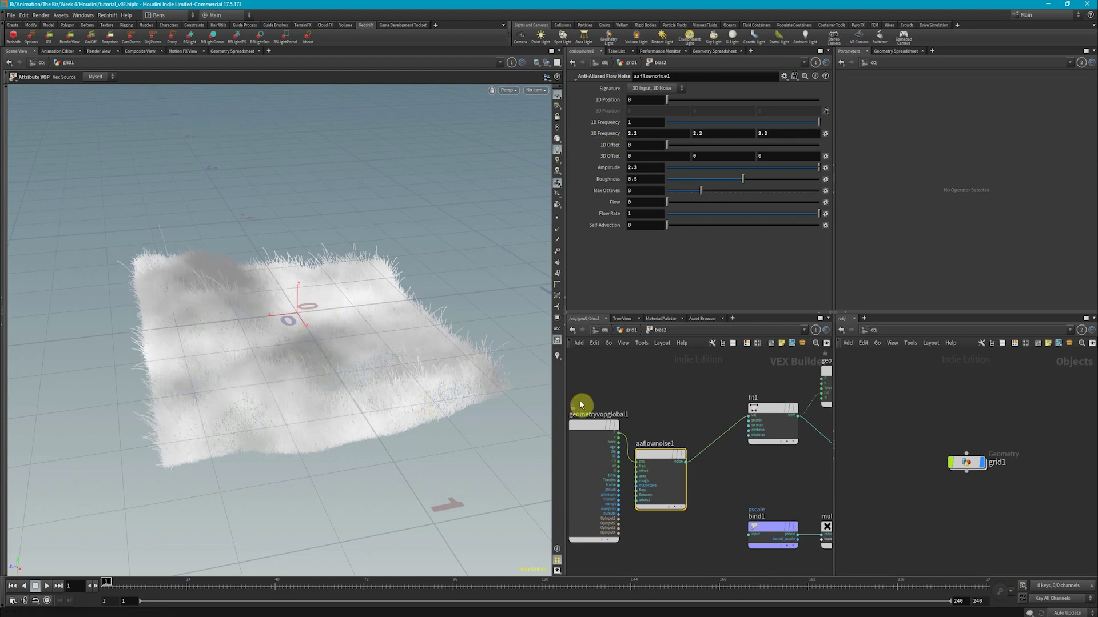
click(633, 335)
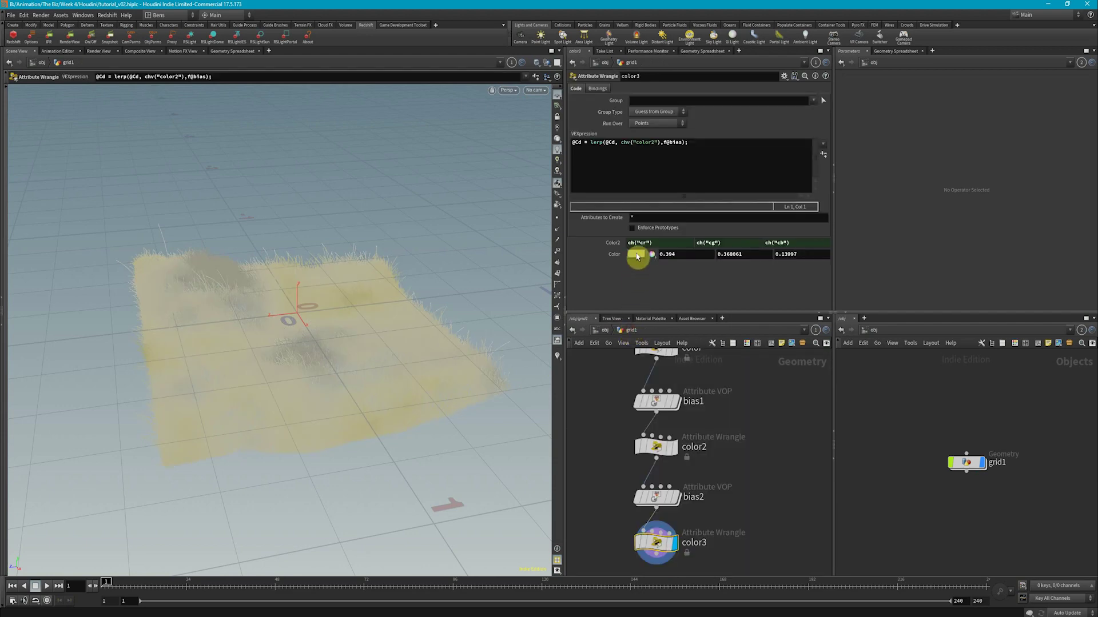
Step: Set the color3 wrangle's Color to a bright red of 0.9, 0, 0
click(637, 254)
click(609, 201)
click(759, 179)
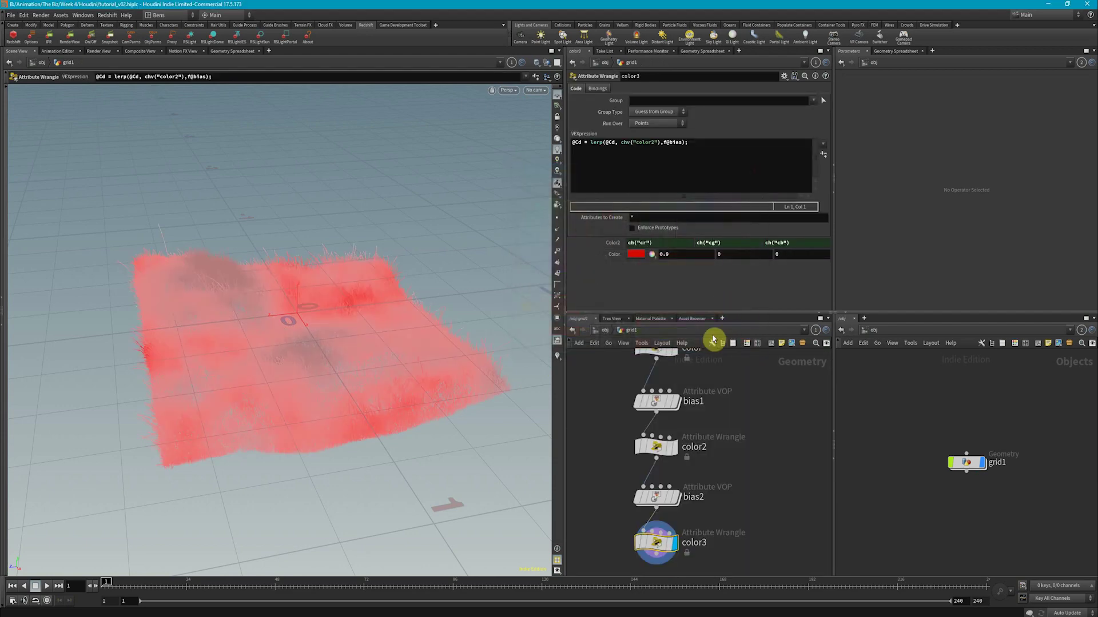
click(660, 143)
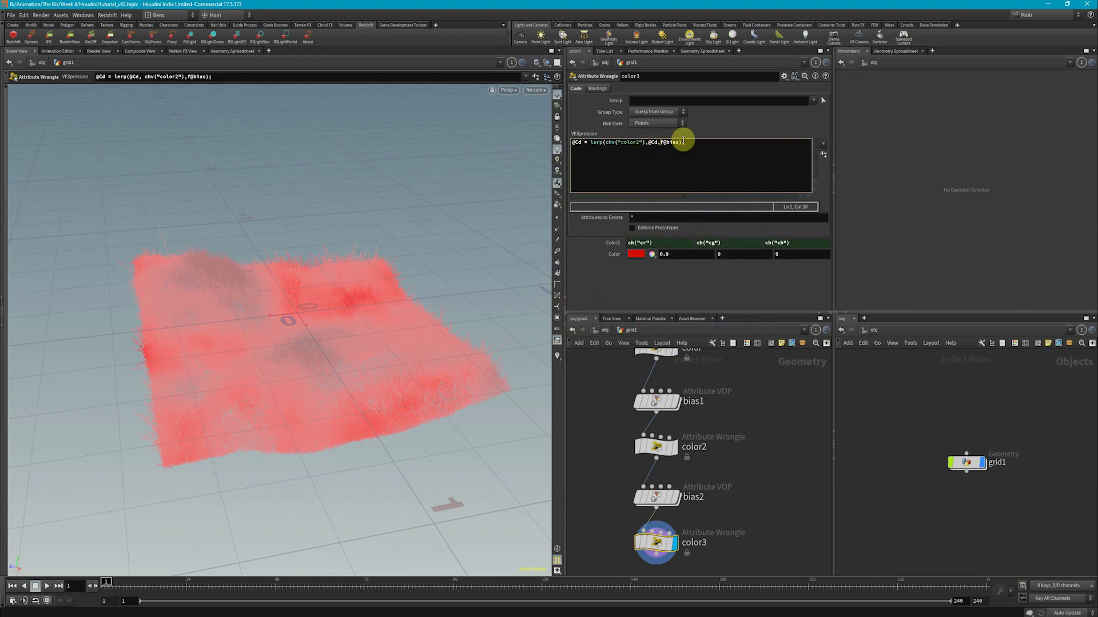
click(649, 284)
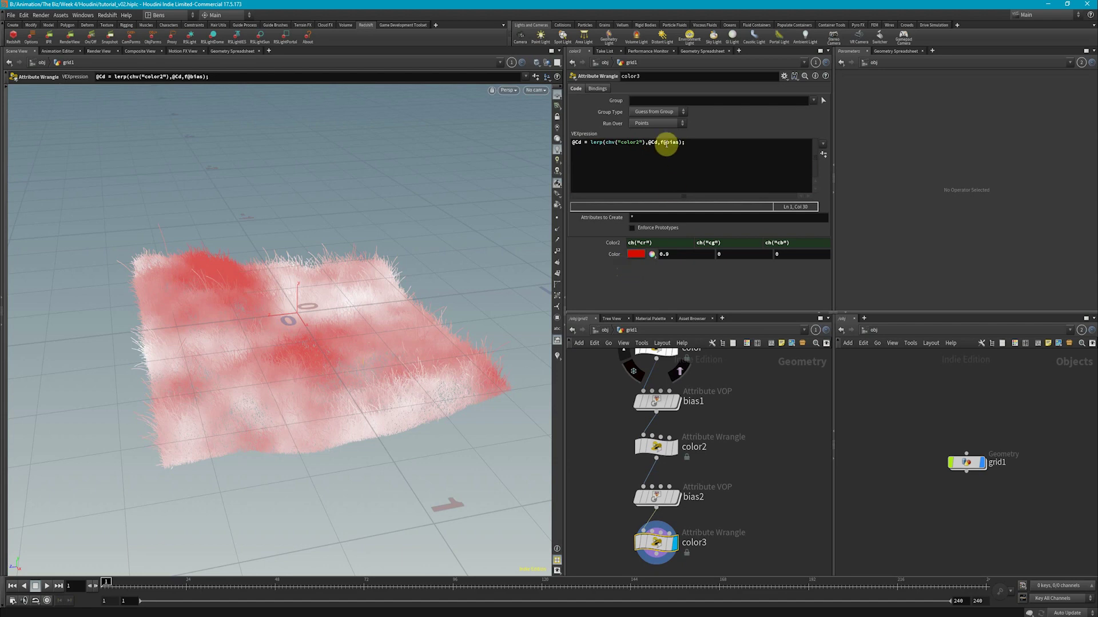
click(649, 259)
click(758, 168)
Step: Inside bias2, cut the connection from fit1 to the geometry output's color and return to grid1's network
double_click(655, 496)
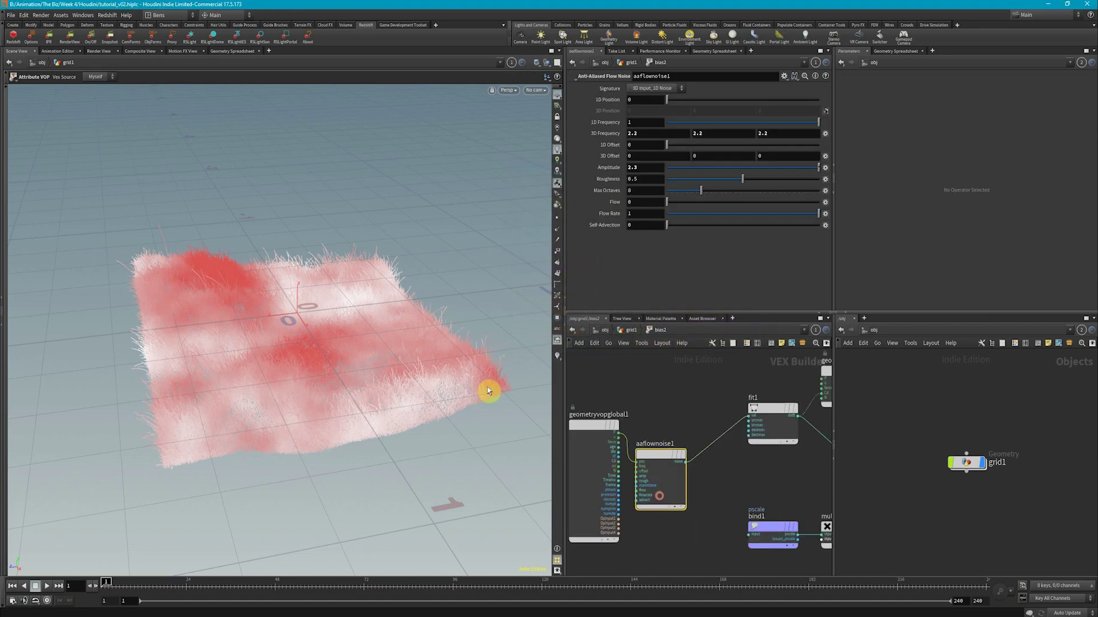
key(y)
drag(699, 402, 694, 394)
double_click(630, 331)
click(758, 464)
Step: Set the color3 wrangle's Color to a dark green of 0, 0.076, 0 and save the scene as tutorial_v03
click(636, 254)
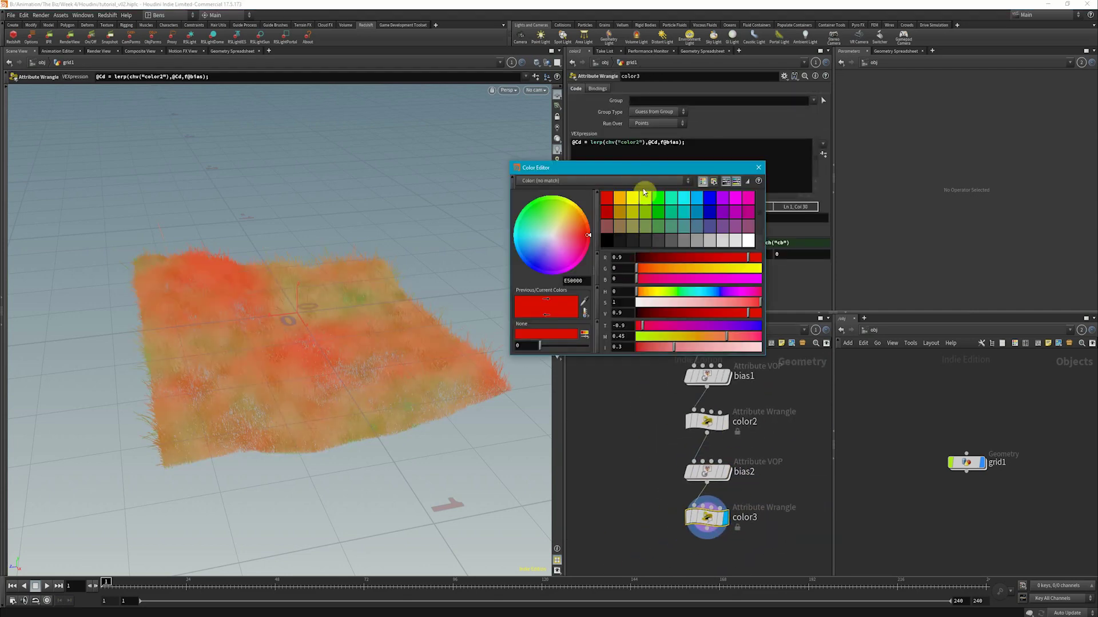
click(658, 197)
click(624, 200)
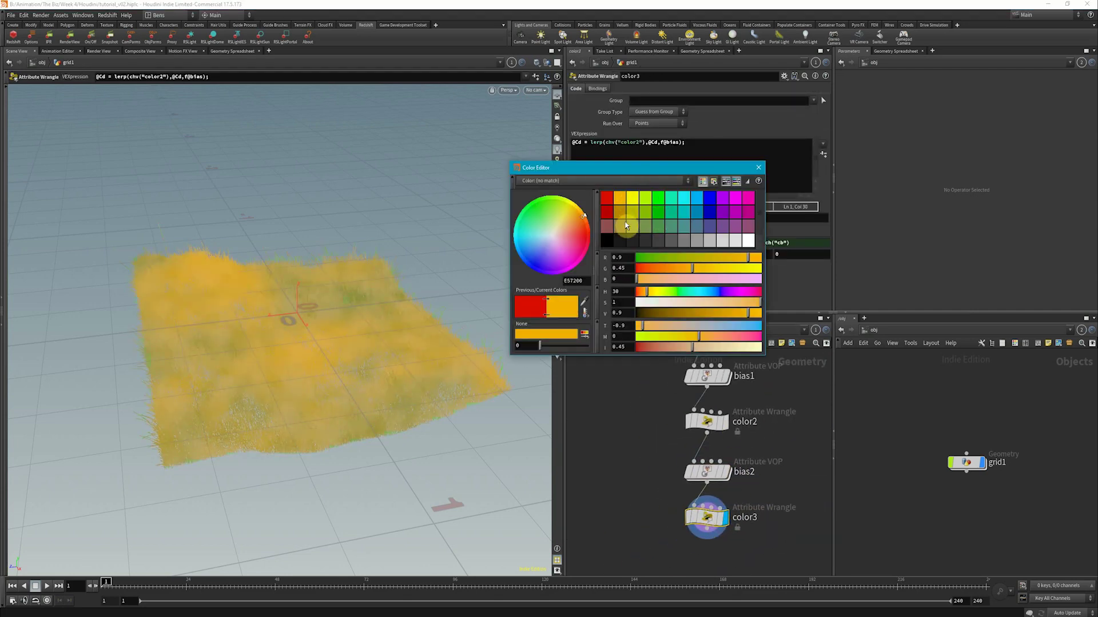
click(656, 201)
drag(748, 268, 647, 275)
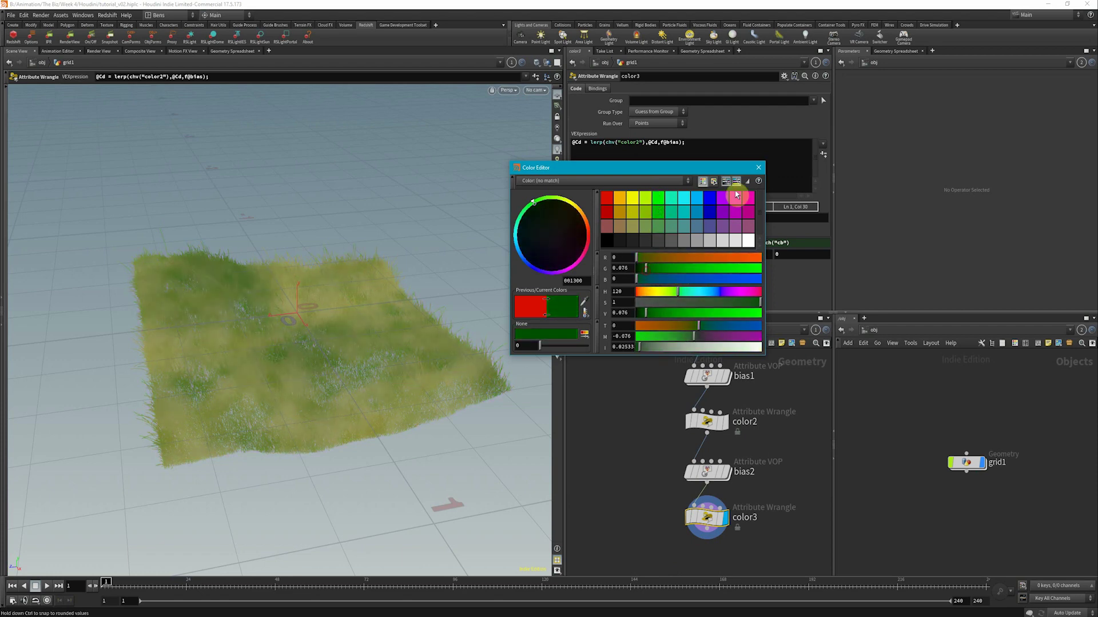
click(758, 168)
key(Escape)
drag(456, 297, 501, 375)
key(Return)
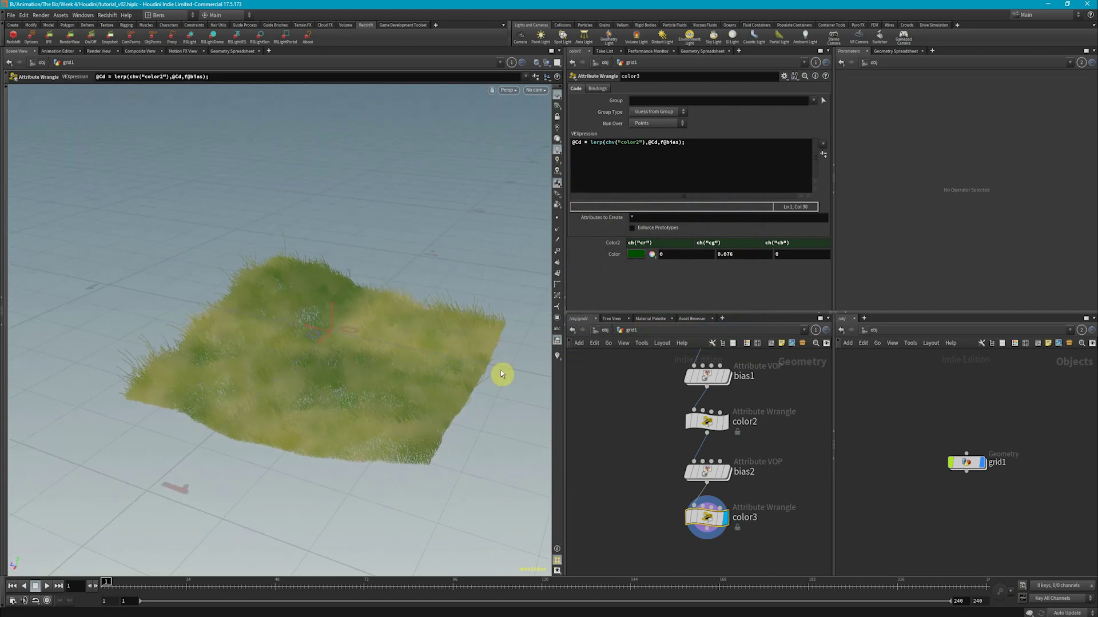
alt+drag(382, 404, 386, 369)
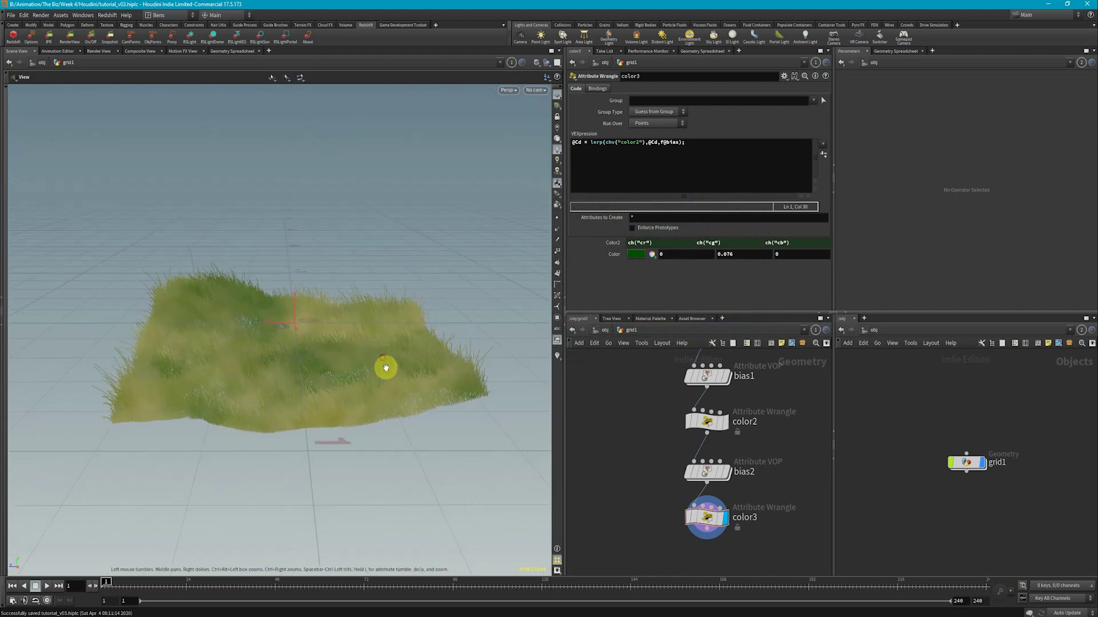
middle_drag(687, 558, 681, 464)
key(Tab)
text(point w)
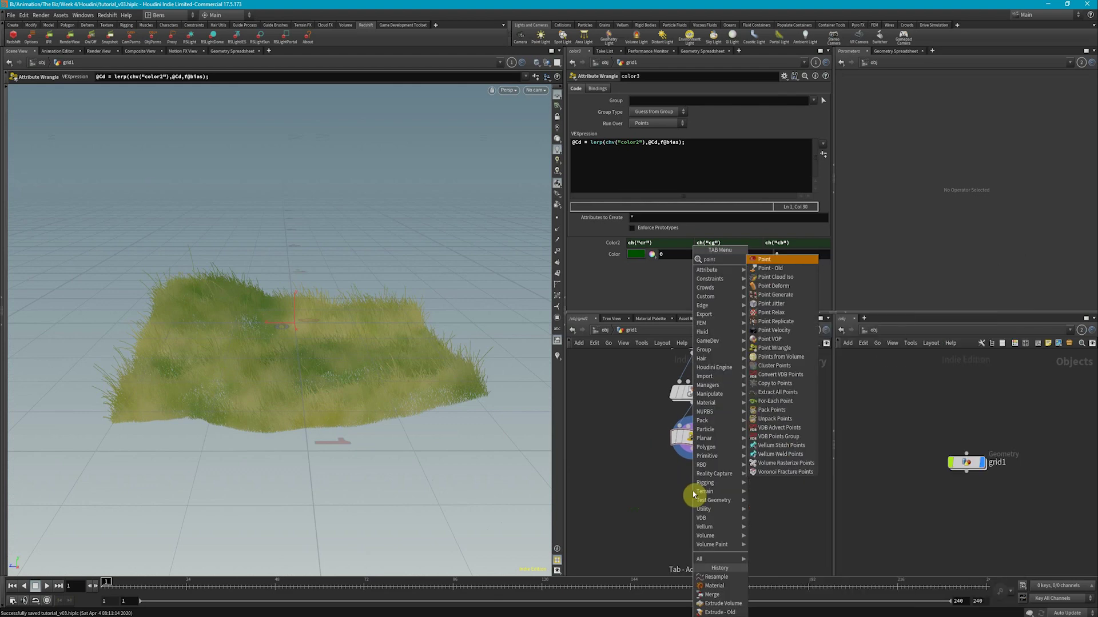
key(Escape)
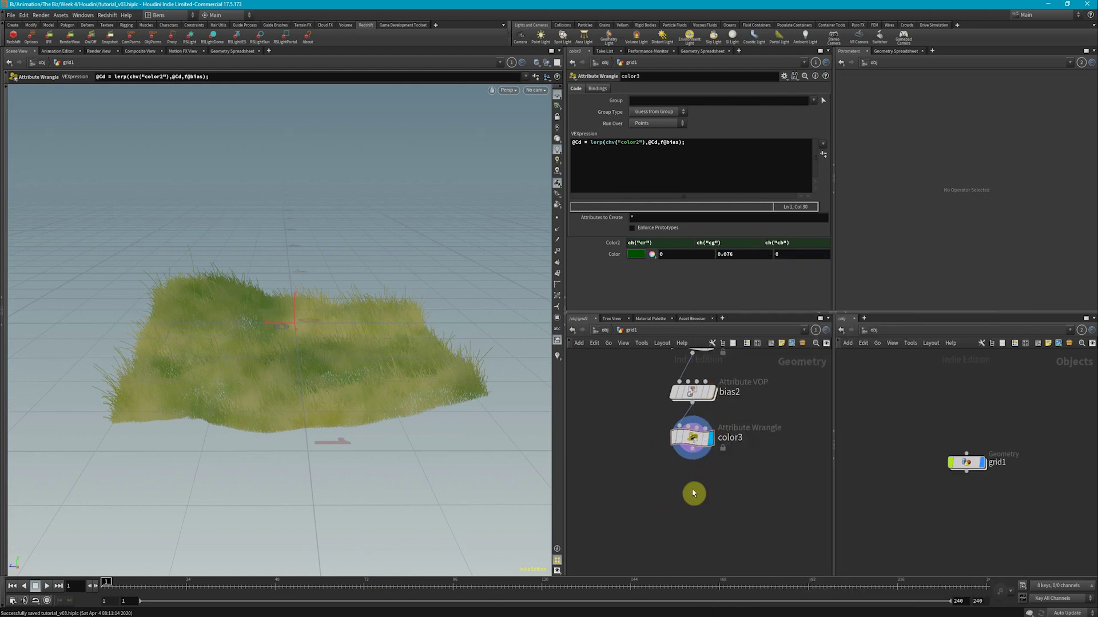
Step: Add a Point VOP node to grid1's network and wire it below color3
key(Tab)
text(point v)
key(Return)
click(693, 493)
alt+drag(408, 328, 366, 375)
drag(691, 482, 692, 457)
drag(131, 286, 289, 404)
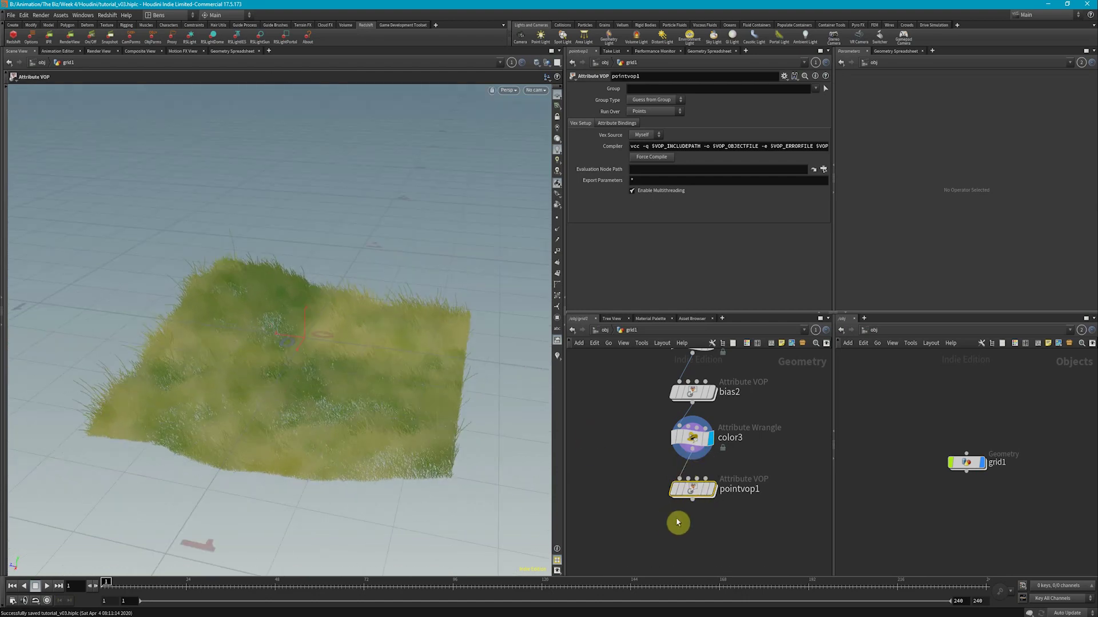
Step: Display pointvop1 and, inside it, add a Turbulent Noise node with the global P wired into its position
click(710, 489)
double_click(699, 490)
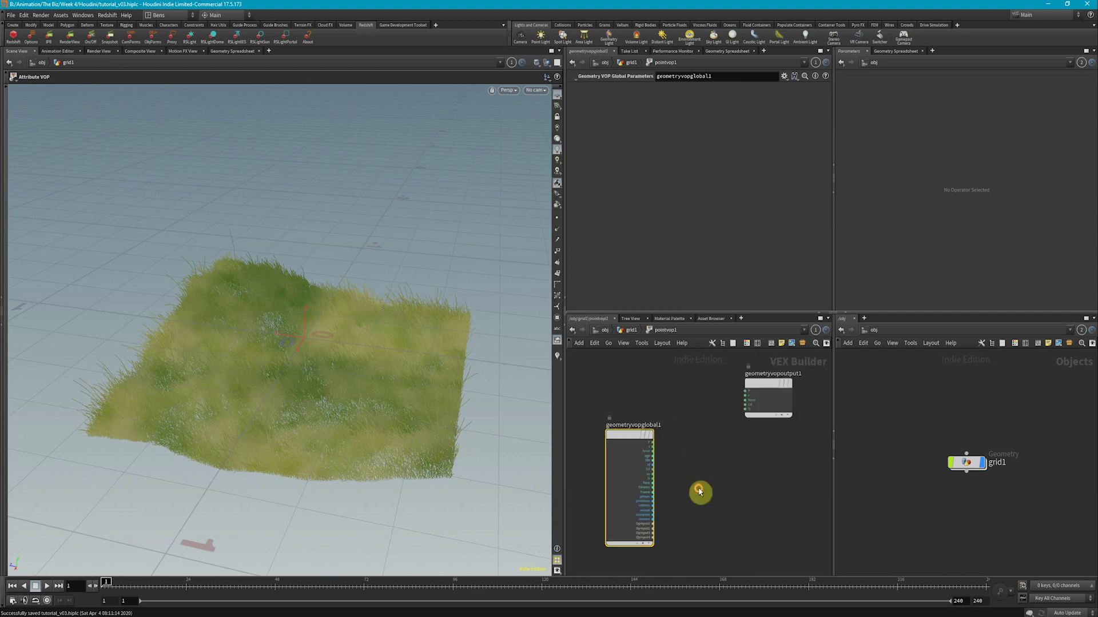
key(Tab)
key(Return)
key(Return)
scroll(636, 439, up, 3)
drag(664, 449, 709, 467)
Step: Add an Add node that sums the global P and the turbulent noise, and feed it into the geometry output's P
middle_drag(730, 360, 702, 398)
key(Tab)
text(add)
key(Return)
key(Return)
drag(636, 487, 660, 407)
drag(762, 496, 743, 415)
middle_drag(743, 414, 693, 435)
drag(693, 434, 743, 409)
key(Escape)
drag(325, 392, 341, 355)
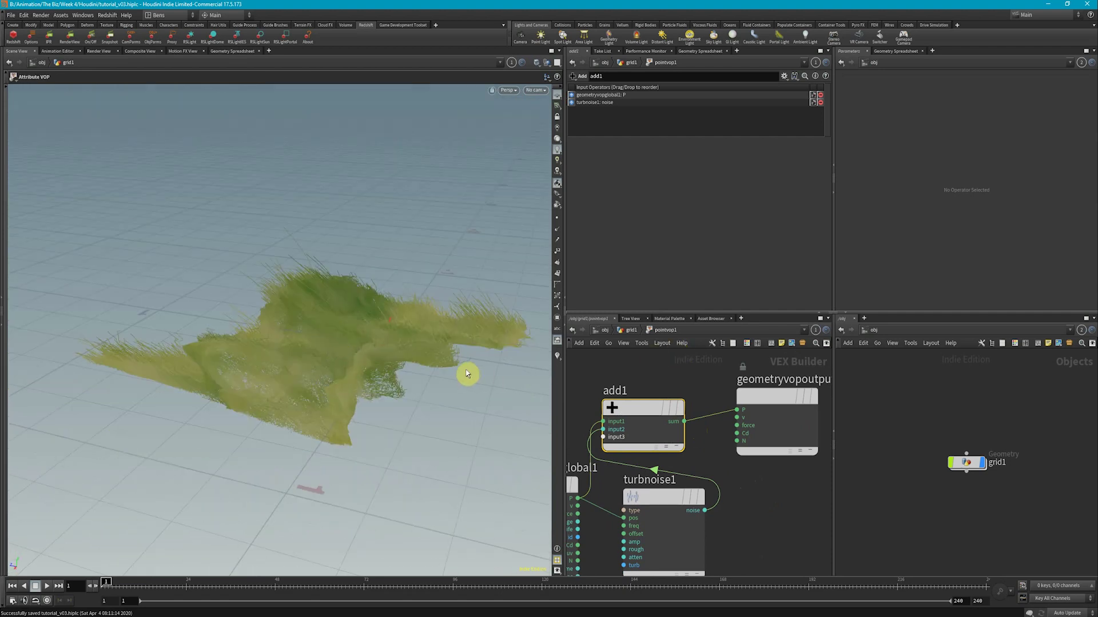
Step: Set turbnoise1's Amplitude to about -0.22
scroll(661, 498, down, 3)
click(657, 493)
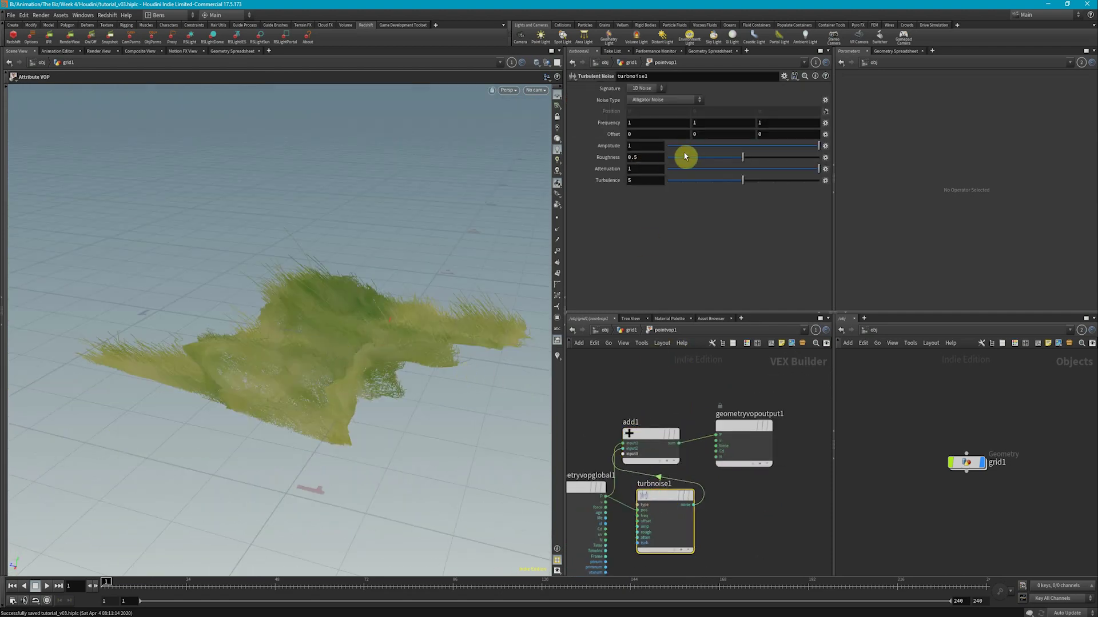
click(642, 145)
middle_drag(650, 148, 489, 444)
middle_drag(634, 148, 502, 349)
alt+drag(493, 486, 478, 426)
alt+middle_drag(478, 426, 332, 307)
drag(332, 307, 321, 336)
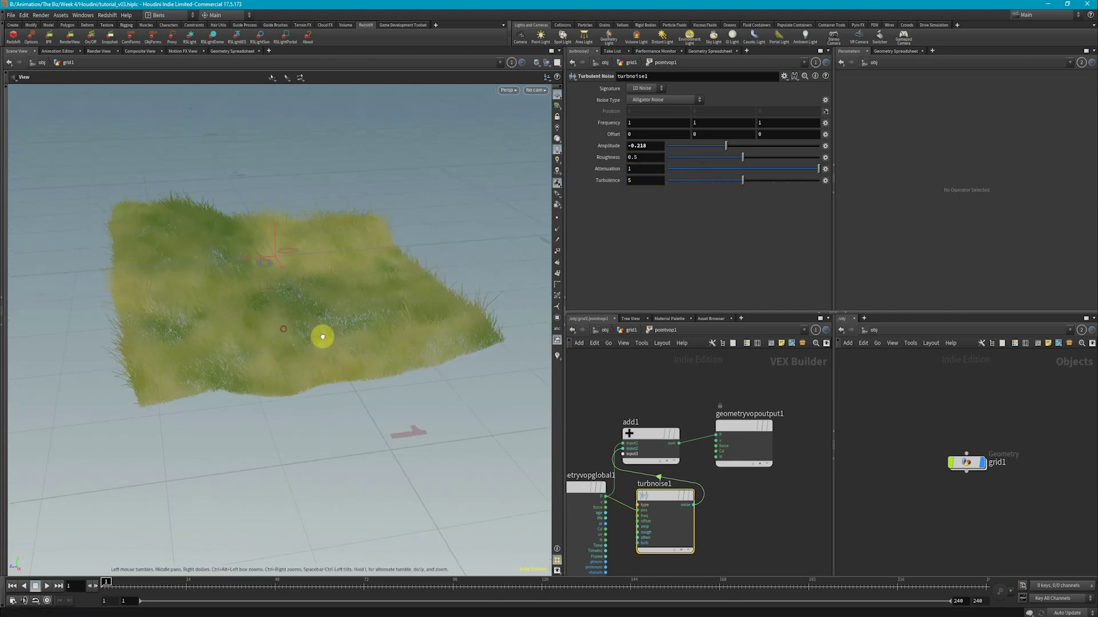
Step: Return to grid1's network and display the bend1 node of the grass blade branch
click(633, 332)
scroll(699, 485, down, 3)
middle_drag(733, 449, 735, 517)
scroll(735, 517, down, 3)
middle_drag(738, 471, 740, 506)
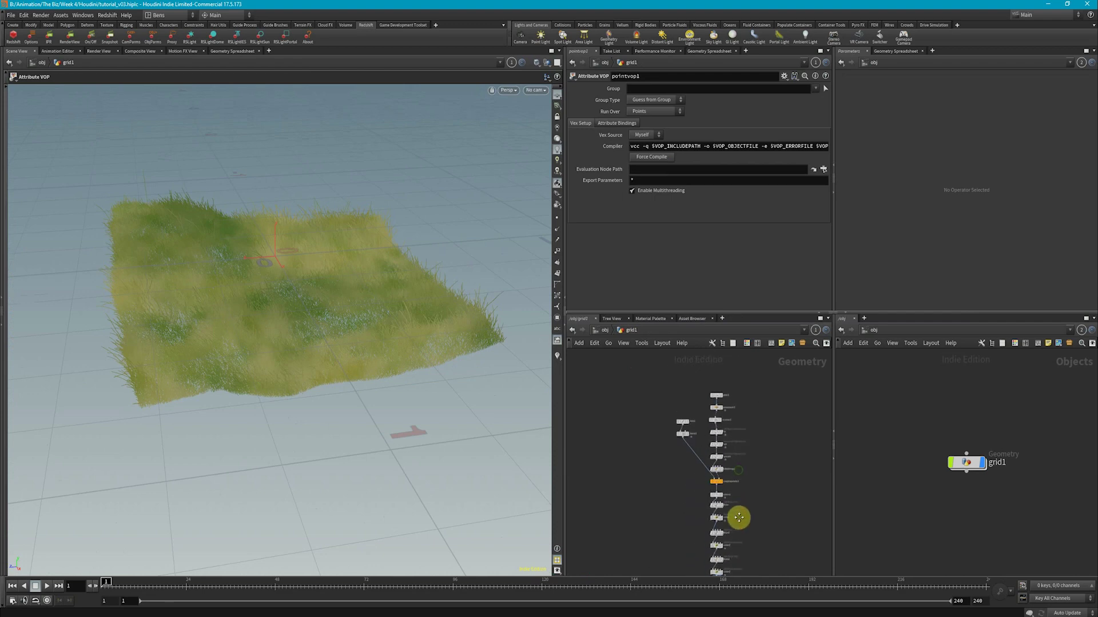
scroll(700, 422, up, 5)
click(668, 434)
alt+drag(316, 291, 457, 352)
key(Return)
Step: Add a Resample node and insert it between bend1 and copytopoints1
key(Tab)
text(re)
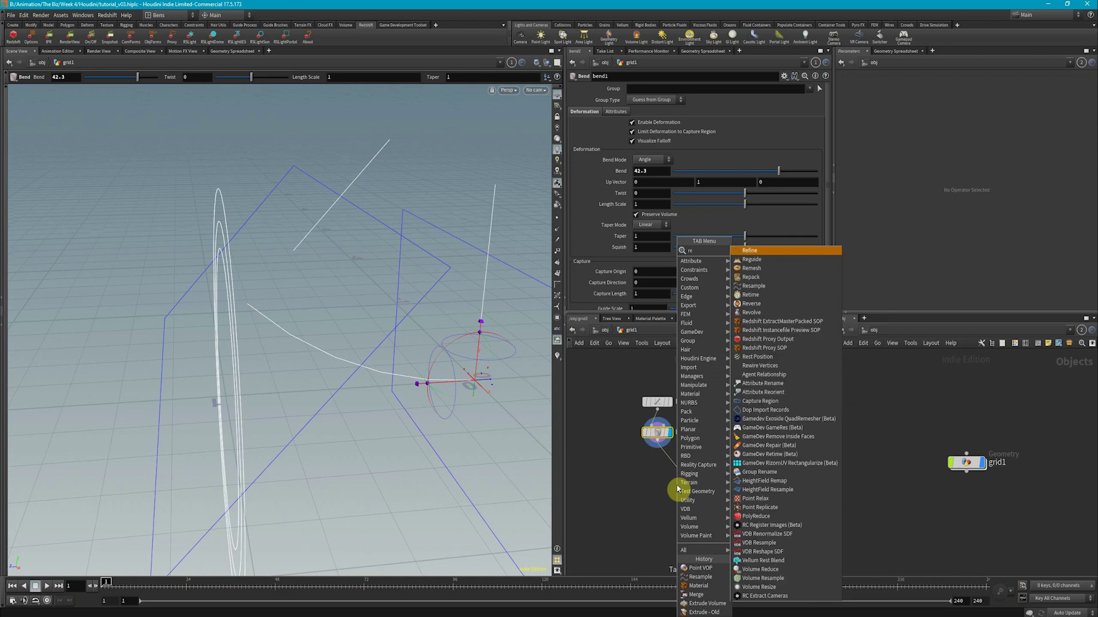
text(s)
key(Return)
click(677, 489)
drag(677, 489, 663, 463)
Step: Compare bend1 with the resampled curve, display resample1 and set its Length to 0.2
click(655, 432)
alt+drag(461, 384, 380, 401)
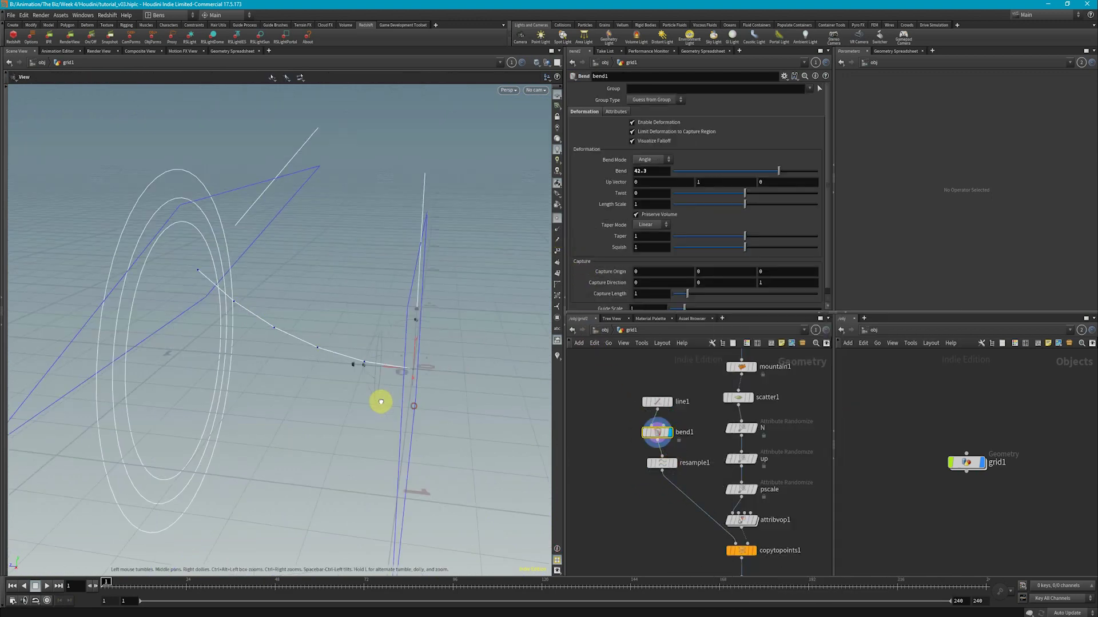
click(672, 468)
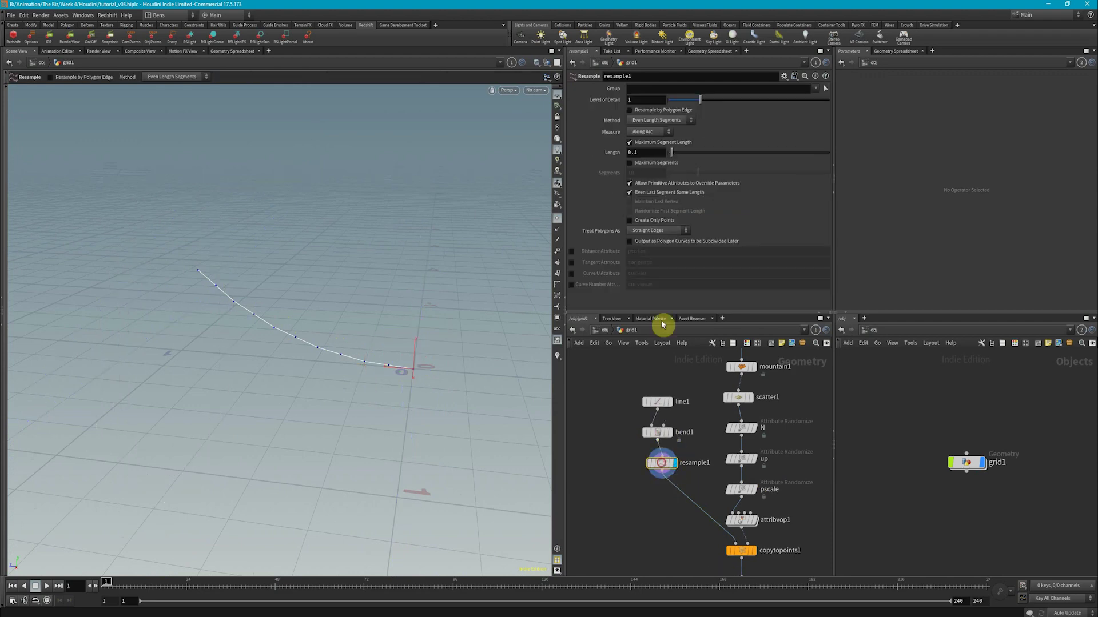
double_click(649, 152)
text(.)
text(02)
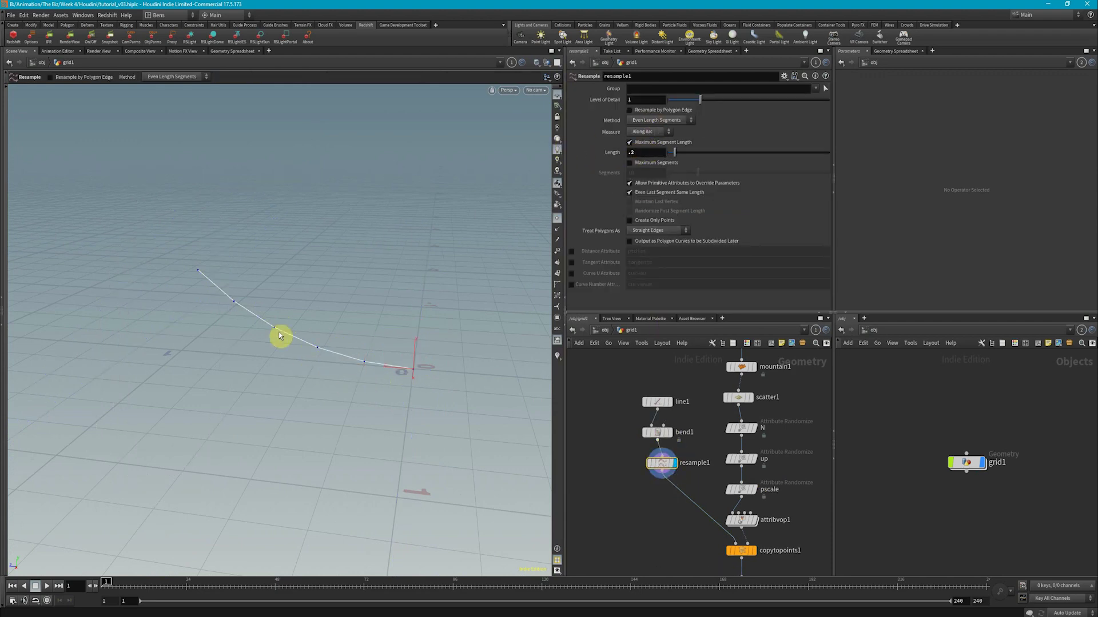
Step: Enable resample1's Curve U Attribute curveu and turn on a viewport visualizer for it
click(570, 274)
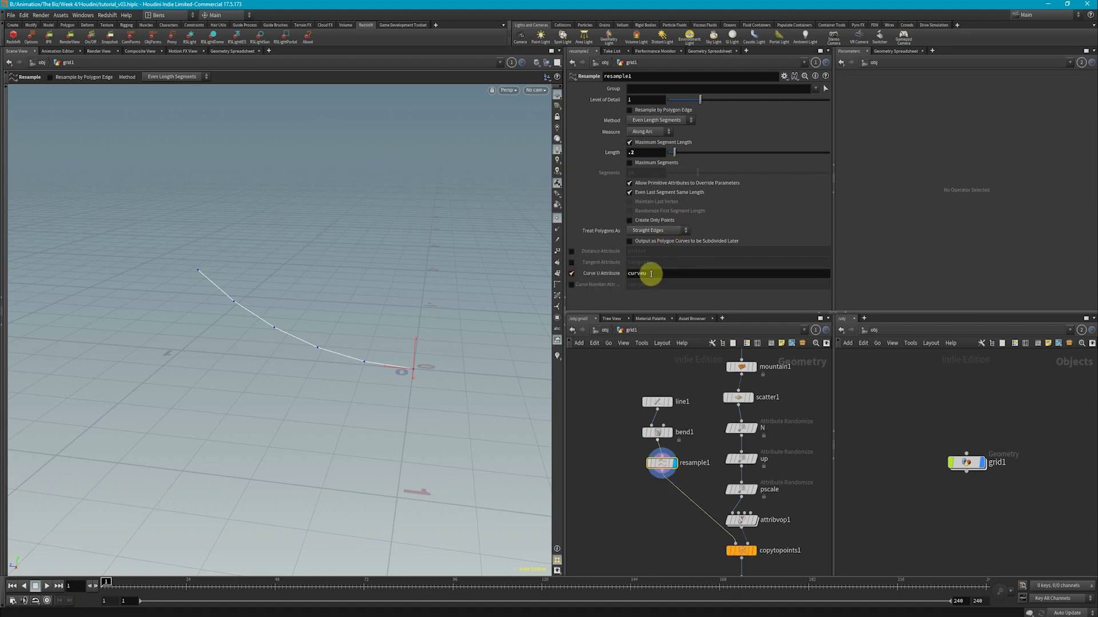
mouse_move(668, 471)
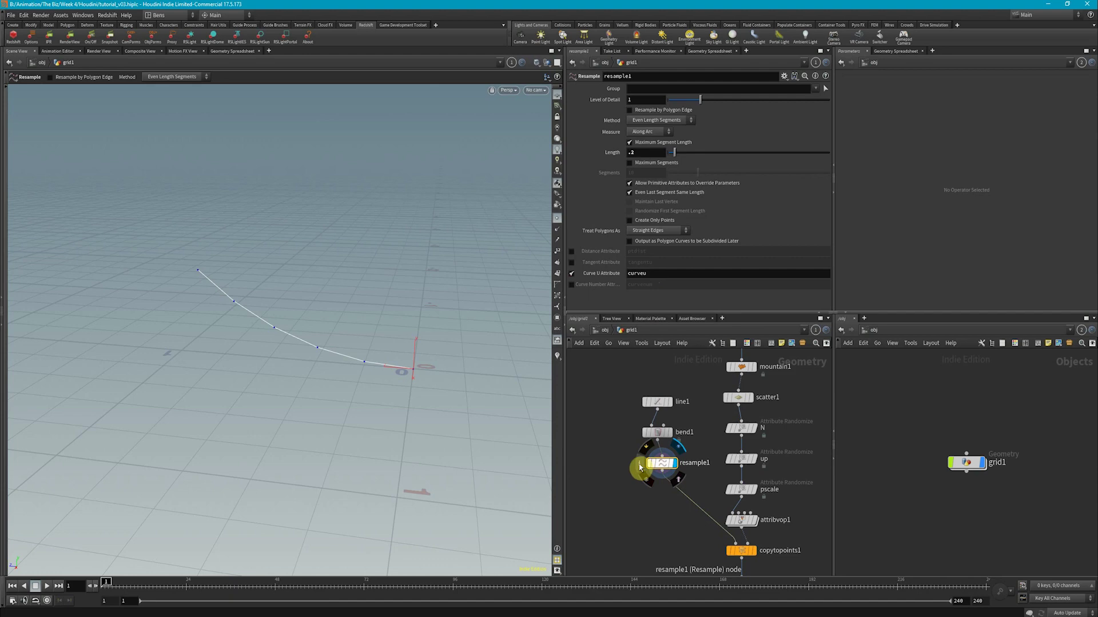
click(640, 467)
click(857, 349)
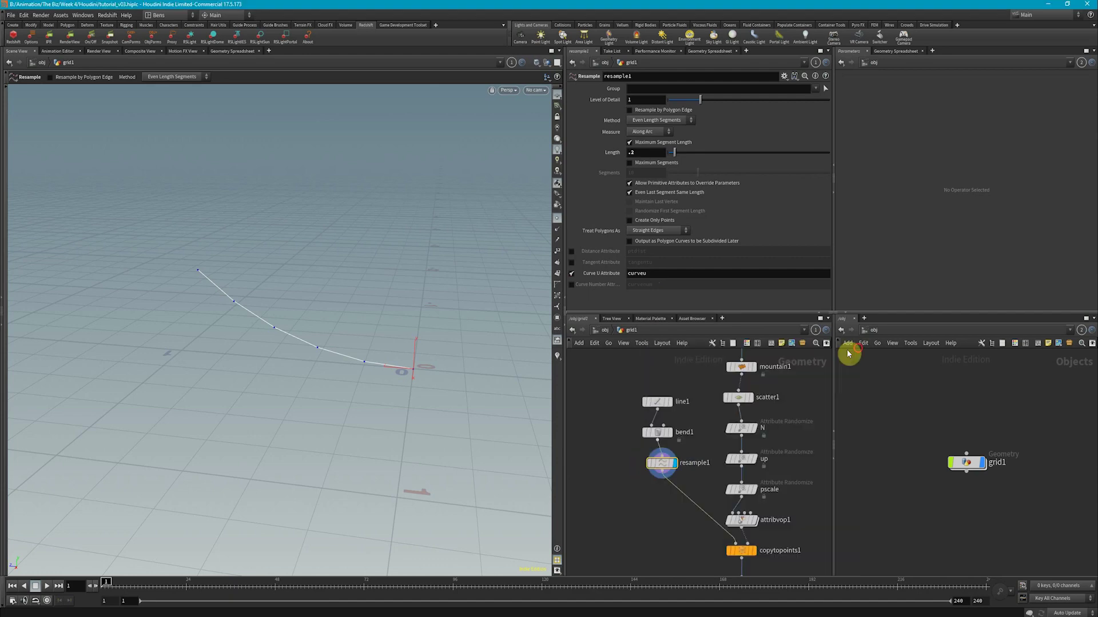
Step: Set the curveu visualizer's ramp range to use Min and Max
click(558, 359)
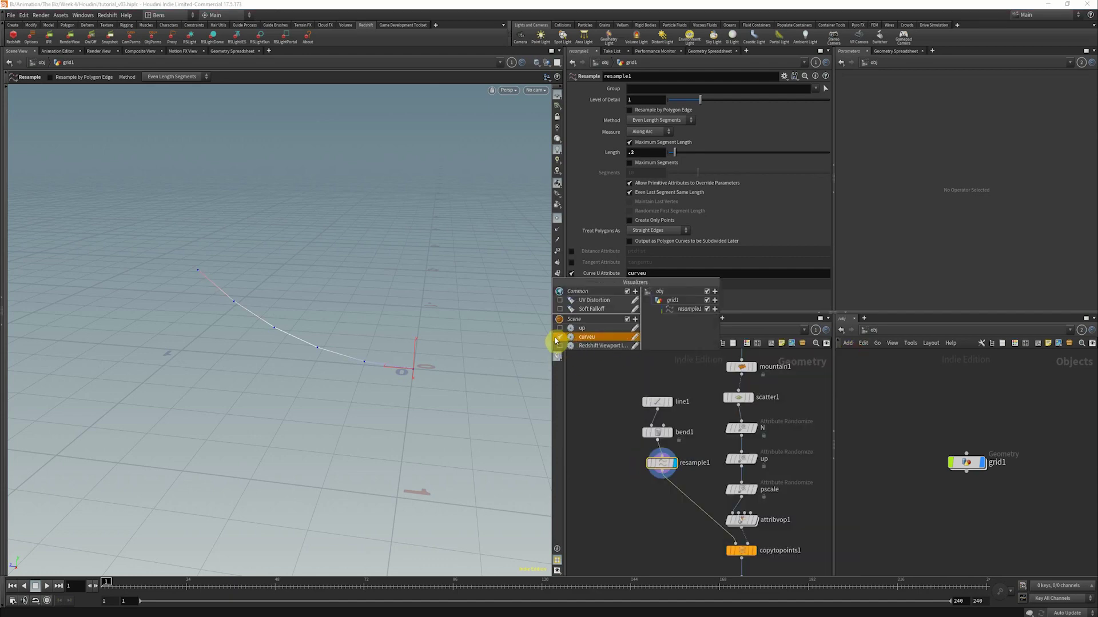
click(634, 337)
click(613, 352)
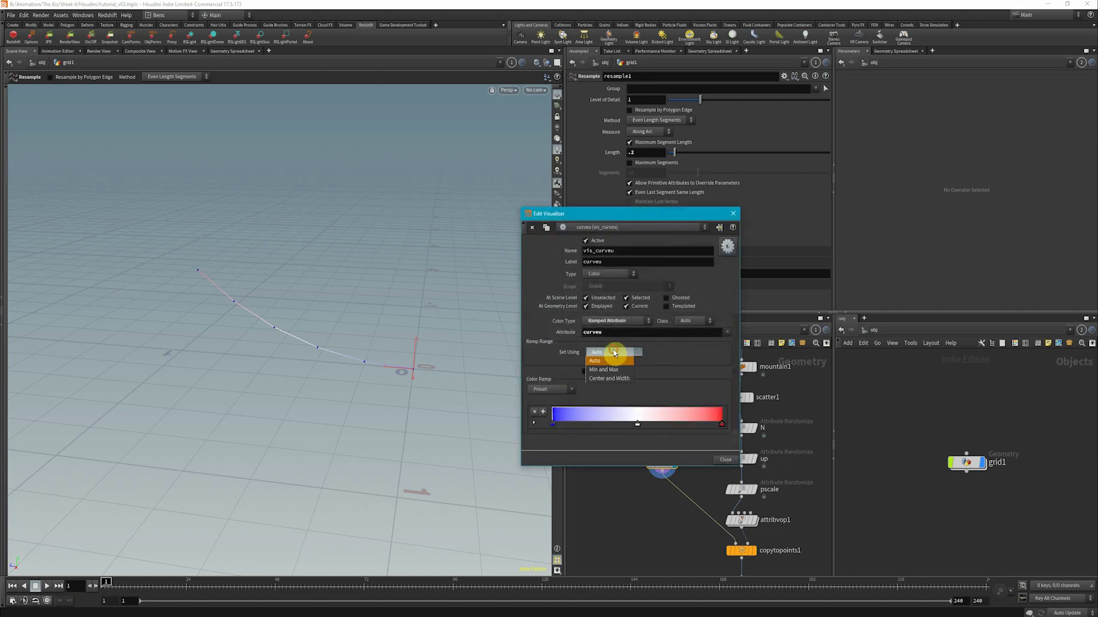
click(612, 370)
scroll(633, 411, down, 2)
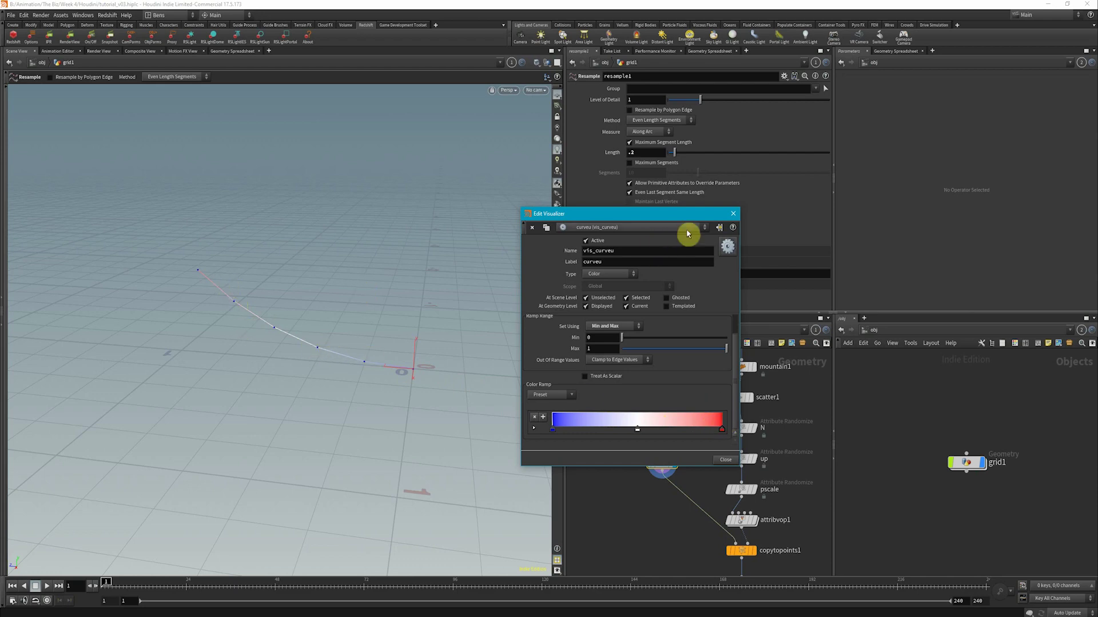
click(733, 214)
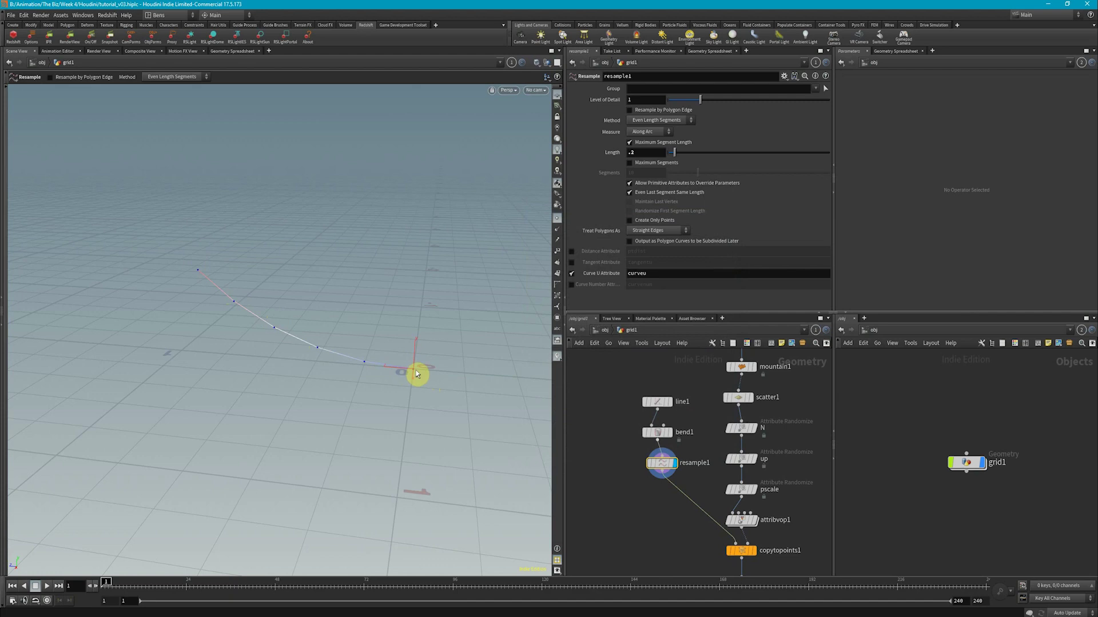
Step: Display color3, turn off the point markers and inspect the curveu visualization along the grass blades
scroll(669, 506, down, 3)
mouse_move(734, 550)
middle_down()
mouse_move(710, 501)
mouse_move(710, 426)
mouse_move(725, 389)
middle_up()
middle_drag(760, 527, 745, 422)
scroll(699, 487, up, 2)
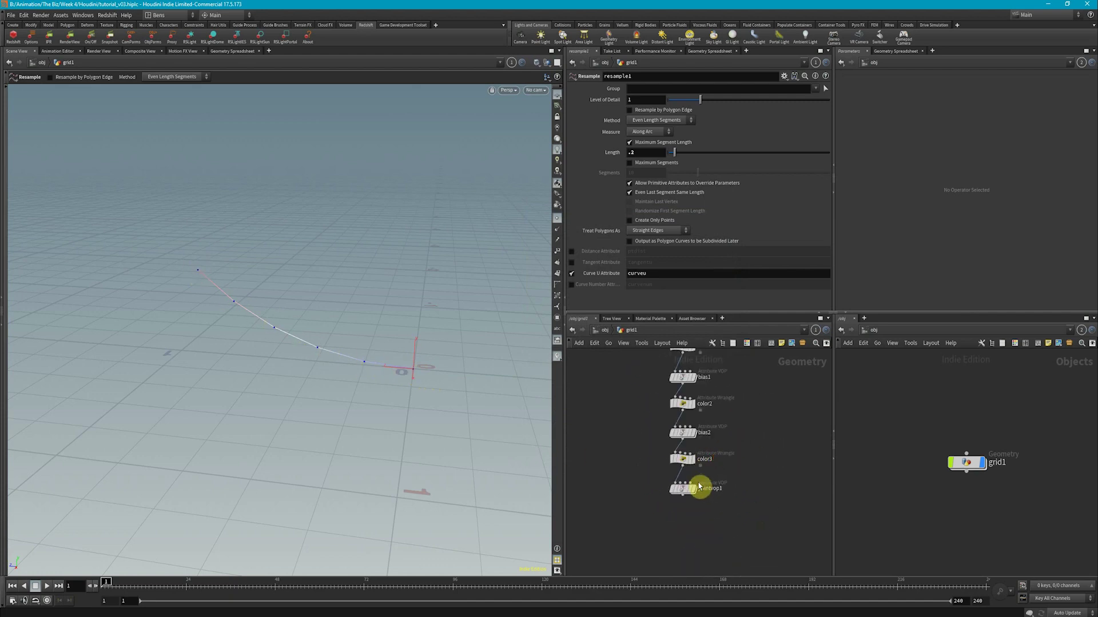
click(683, 461)
click(556, 219)
alt+middle_drag(514, 414, 410, 370)
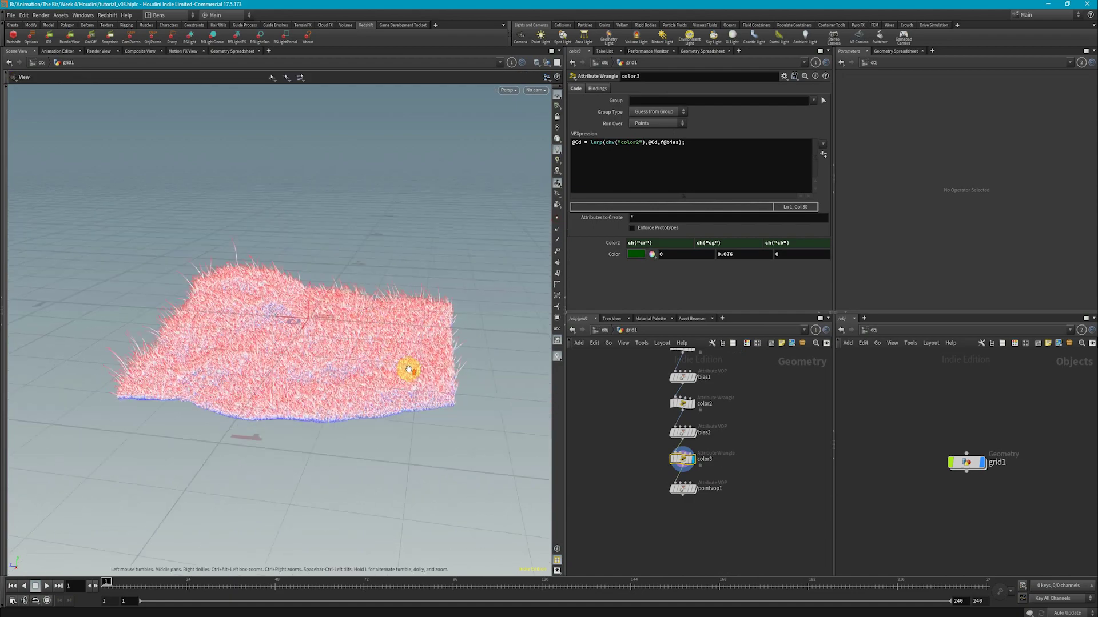
scroll(413, 373, up, 4)
alt+drag(435, 391, 455, 395)
right_drag(454, 394, 421, 375)
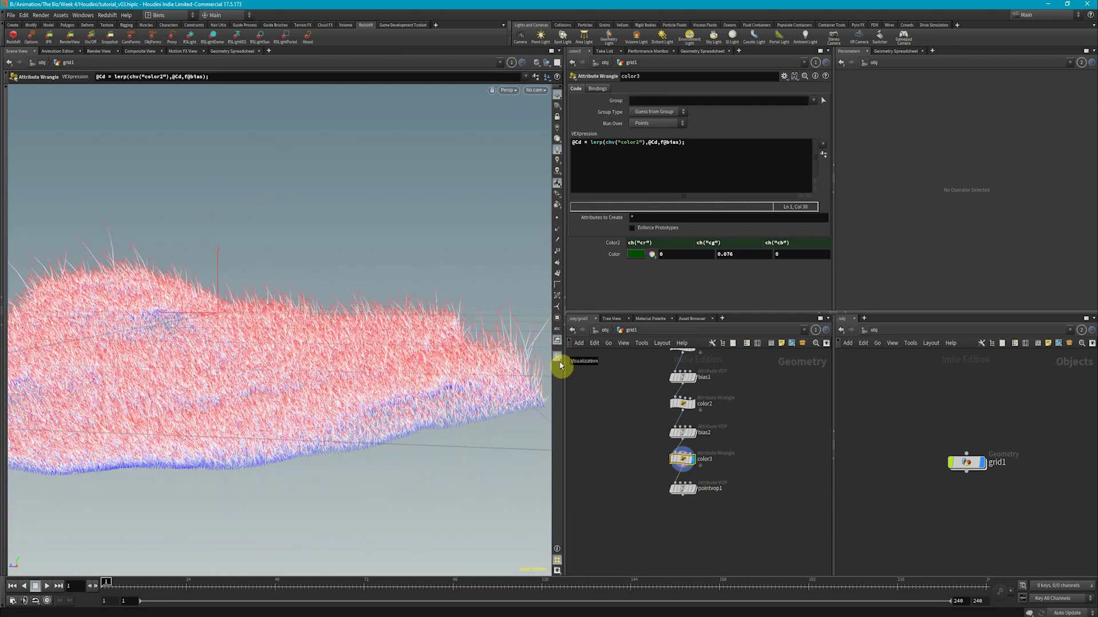
Step: Inside pointvop1, add a Bind node with the attribute name curveu
double_click(684, 489)
key(Tab)
text(bind)
key(Return)
click(745, 465)
click(686, 88)
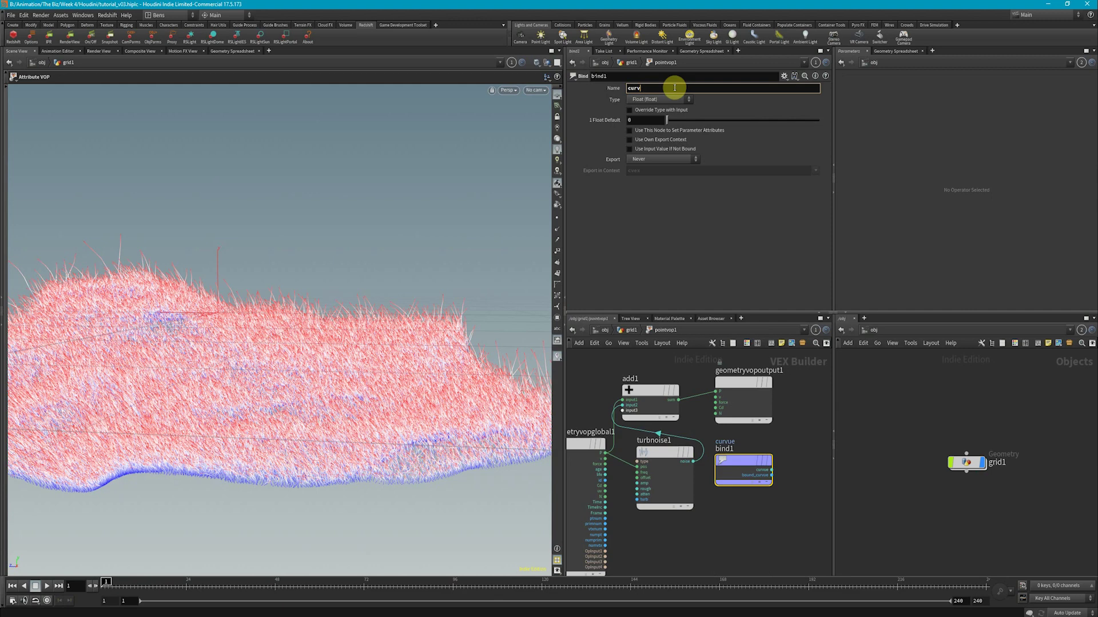
Step: Add a Multiply node next to turbnoise1 and rearrange the nodes to make room for it
middle_drag(802, 487, 796, 428)
key(Tab)
text(mult)
key(Return)
click(771, 457)
drag(671, 398, 667, 465)
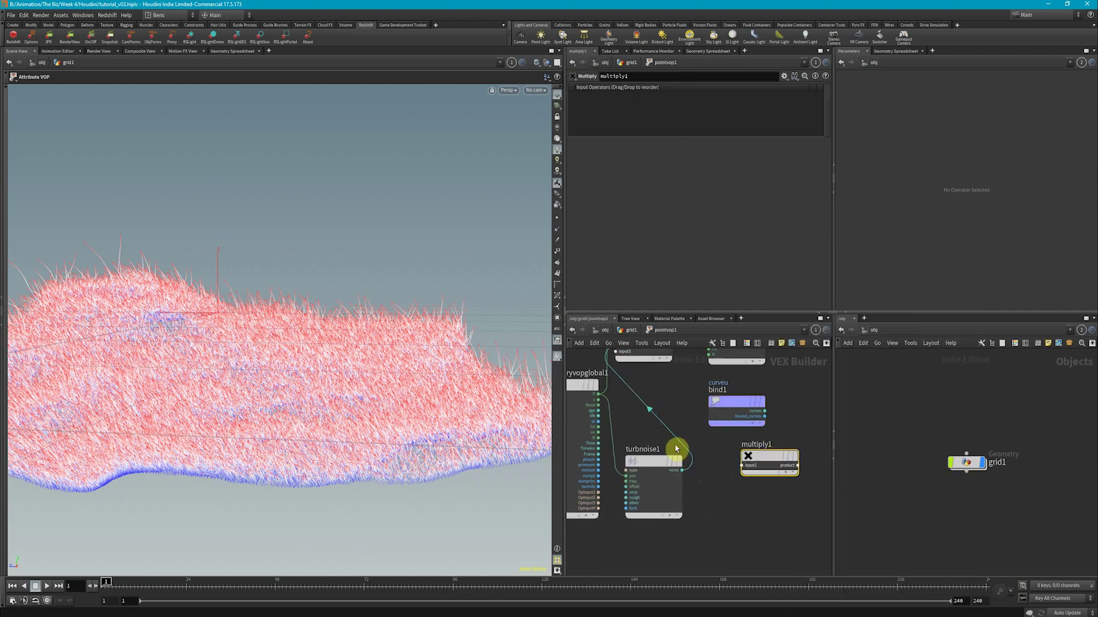
middle_drag(679, 439, 681, 480)
drag(730, 449, 705, 429)
Step: Set turbnoise1's Signature to 3D Noise, multiply its noise by curveu in multiply1 and feed the product into add1
click(655, 501)
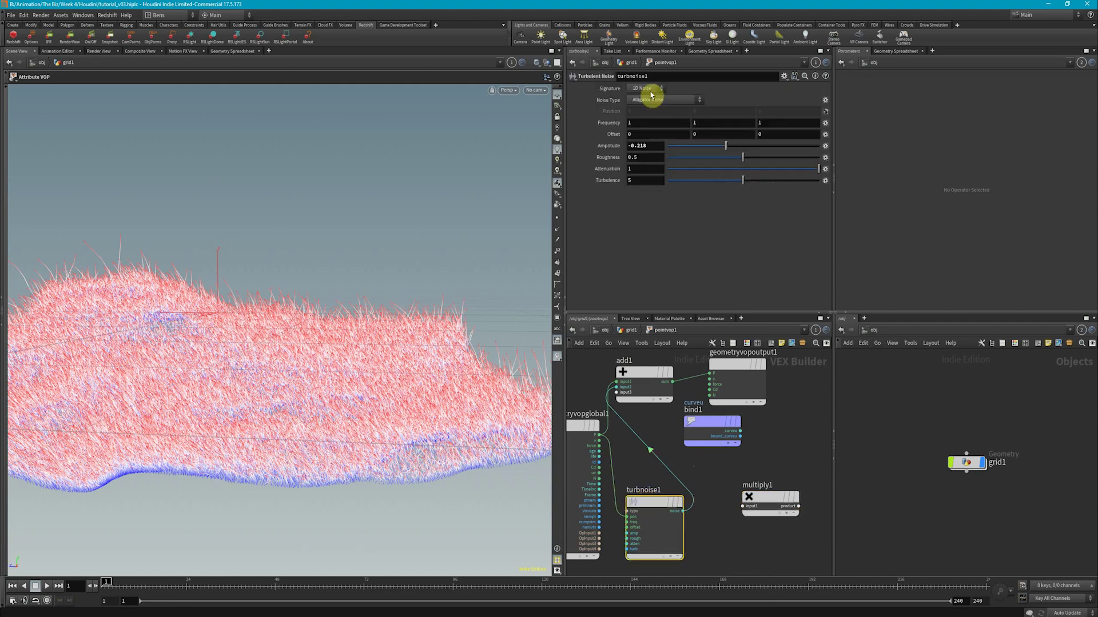
drag(771, 496, 795, 485)
drag(711, 423, 718, 536)
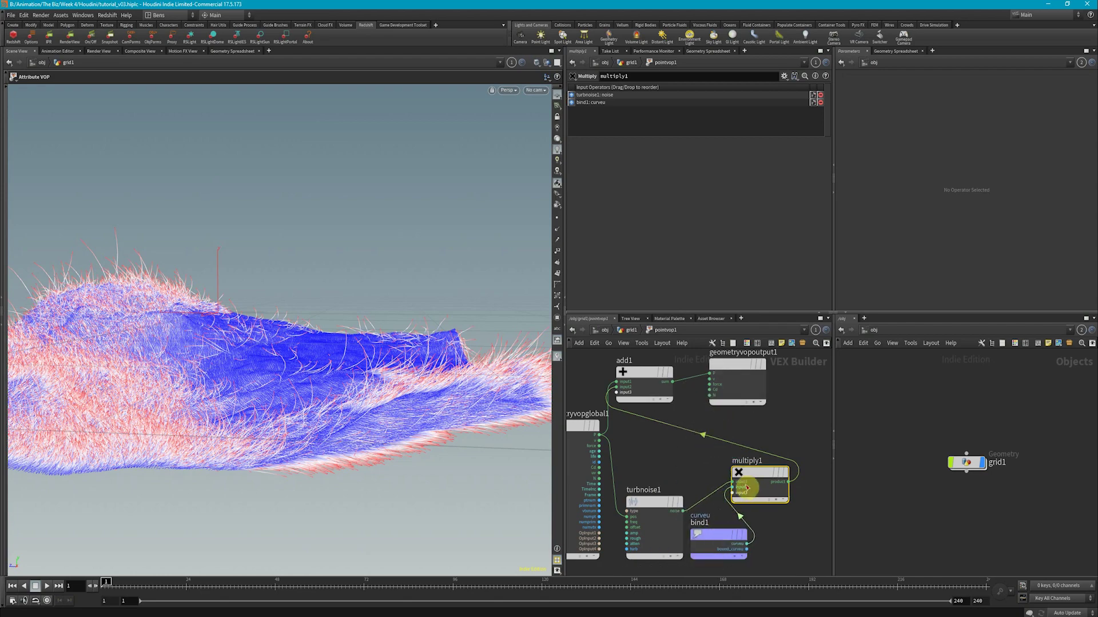
alt+drag(452, 365, 426, 326)
Step: Try turbnoise1's Amplitude at other values such as -2, and return it to 1
click(653, 500)
drag(659, 148, 534, 145)
text(0)
key(Return)
middle_drag(659, 145, 543, 274)
alt+drag(498, 393, 434, 435)
click(641, 133)
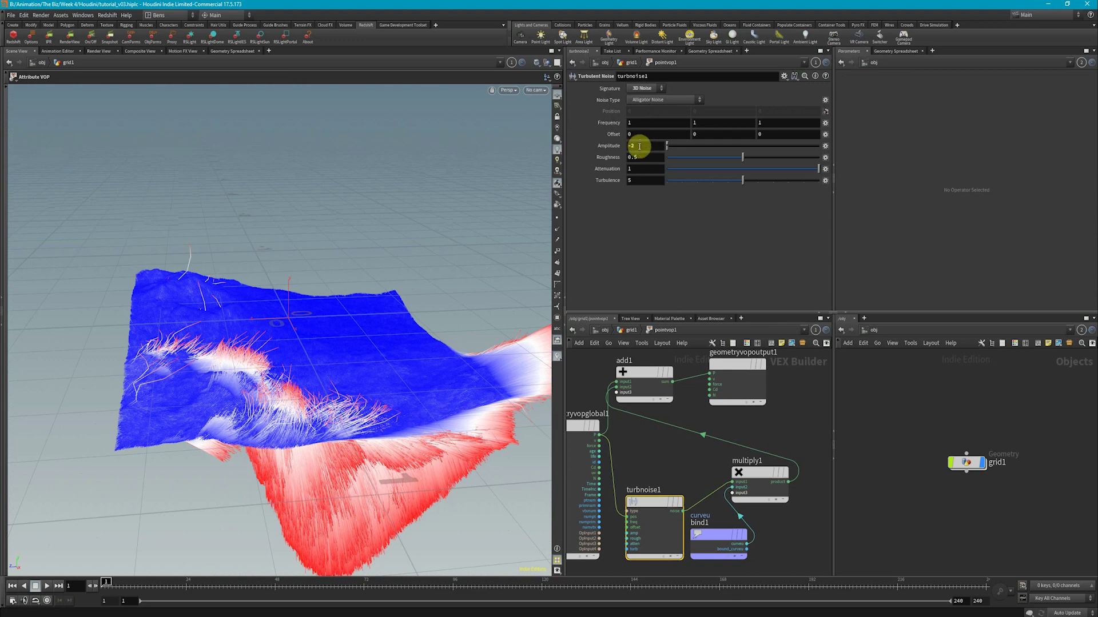
key(ctrl+z)
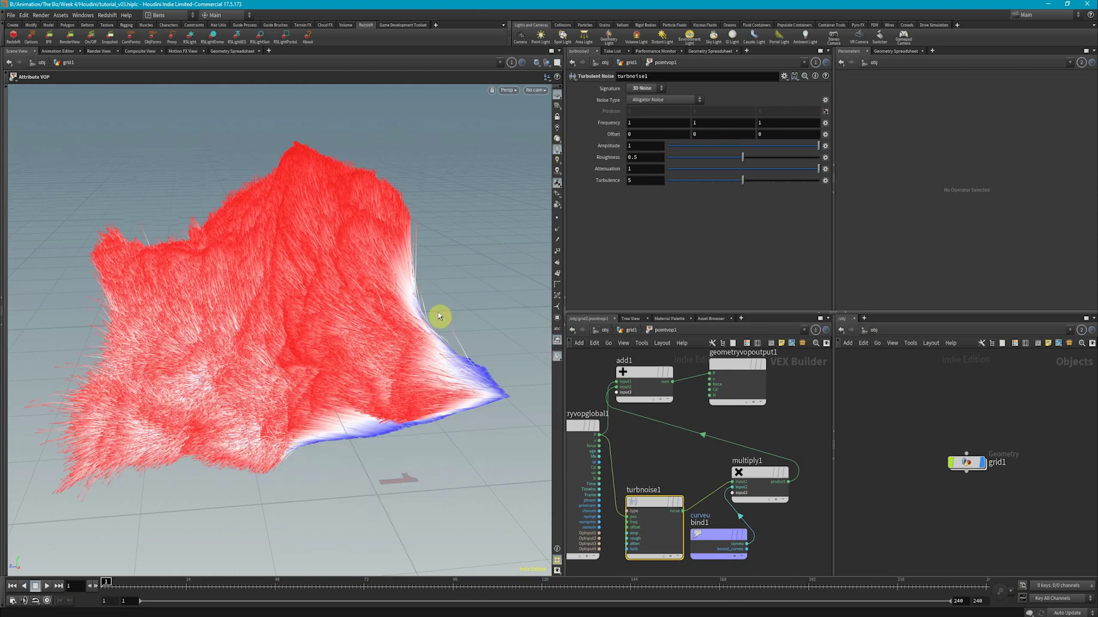
alt+drag(441, 313, 371, 306)
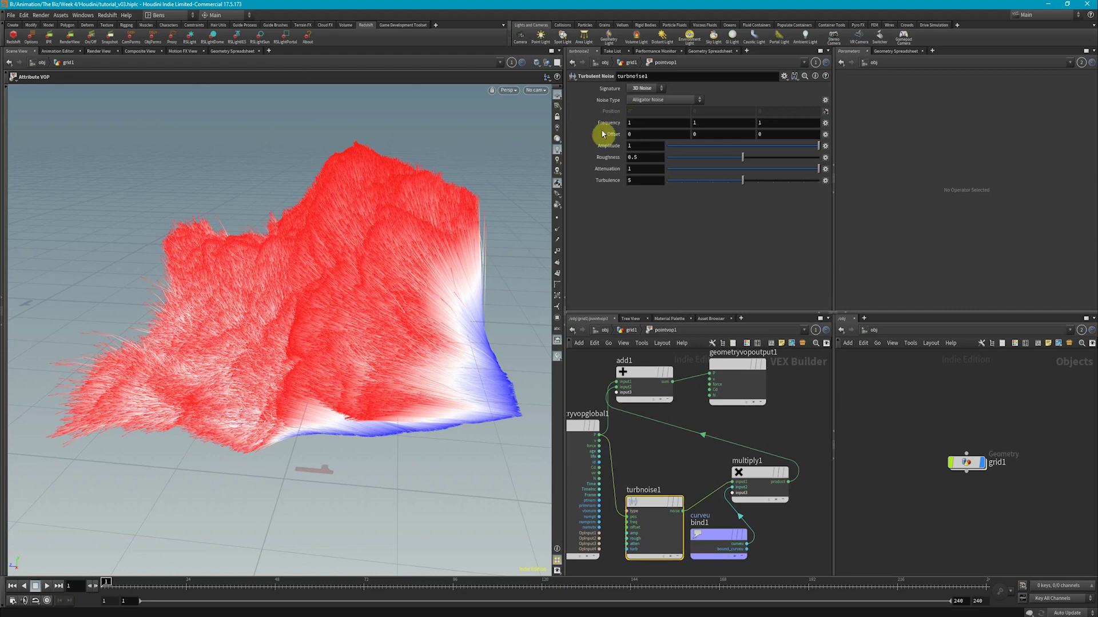
Step: Link turbnoise1's second and third Frequency components to the first one with relative references
right_click(677, 119)
right_click(726, 123)
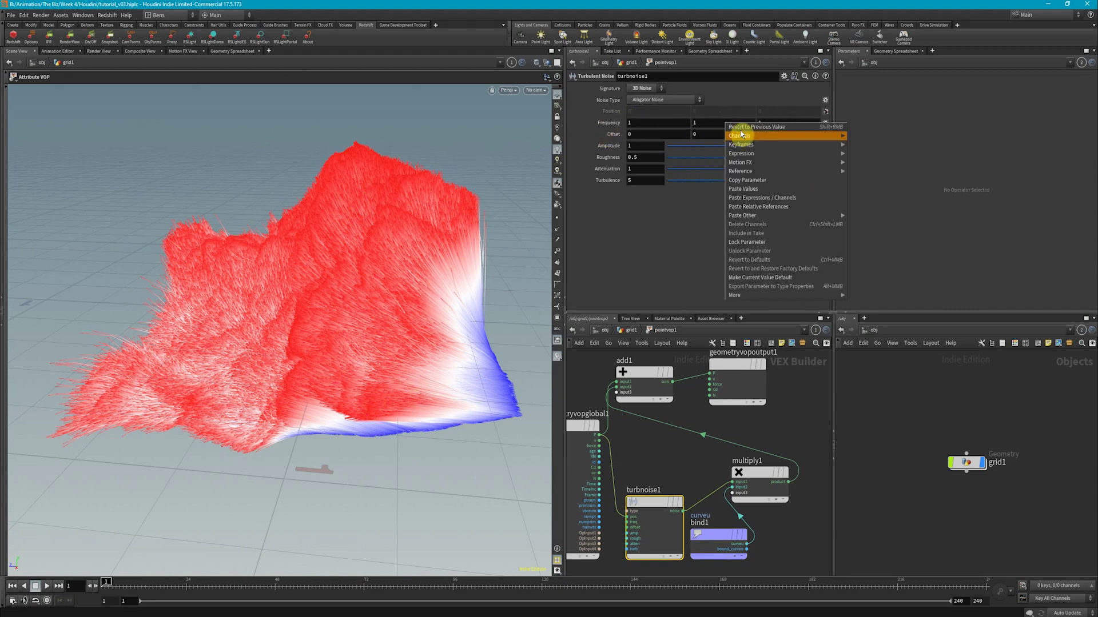
click(778, 207)
right_click(776, 127)
click(792, 212)
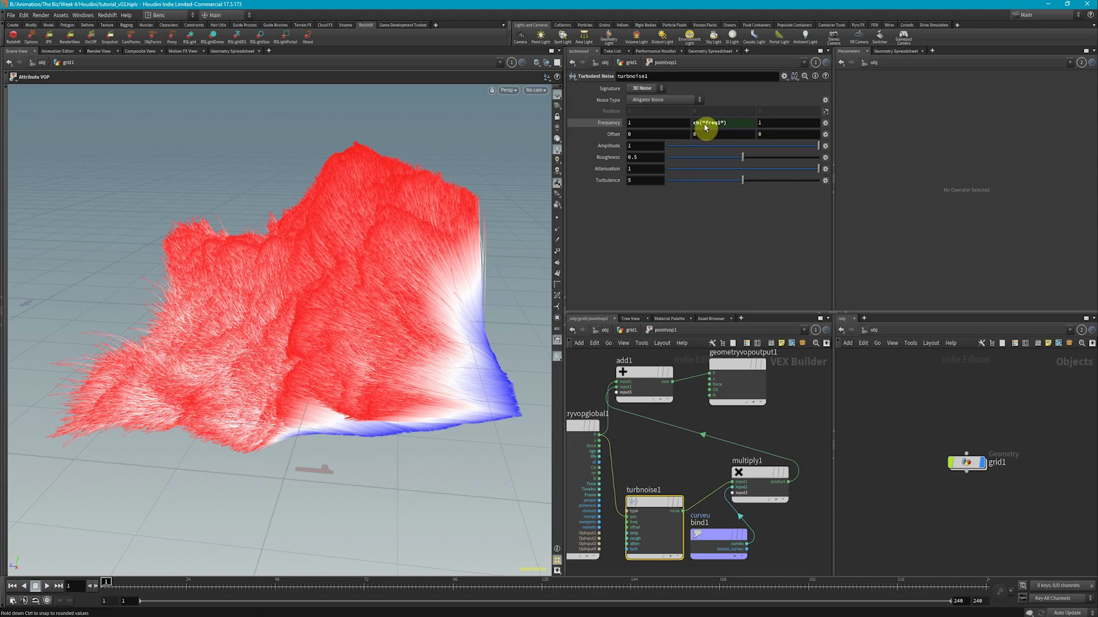
Step: Set turbnoise1's Frequency to 10 and its Amplitude to 0.1, and check the blades from another angle
drag(652, 126, 557, 115)
text(10)
key(Return)
drag(426, 302, 385, 331)
click(642, 146)
text(.1)
key(Return)
click(384, 325)
mouse_move(385, 325)
mouse_down()
mouse_move(400, 306)
mouse_move(429, 326)
mouse_move(385, 358)
mouse_move(549, 355)
mouse_move(392, 355)
mouse_move(311, 337)
mouse_move(377, 356)
mouse_move(387, 392)
mouse_move(392, 379)
mouse_move(204, 303)
mouse_move(274, 325)
mouse_move(199, 292)
mouse_move(240, 262)
mouse_up()
Step: Raise turbnoise1's Frequency to 20 and lower its Amplitude to 0.05
click(579, 121)
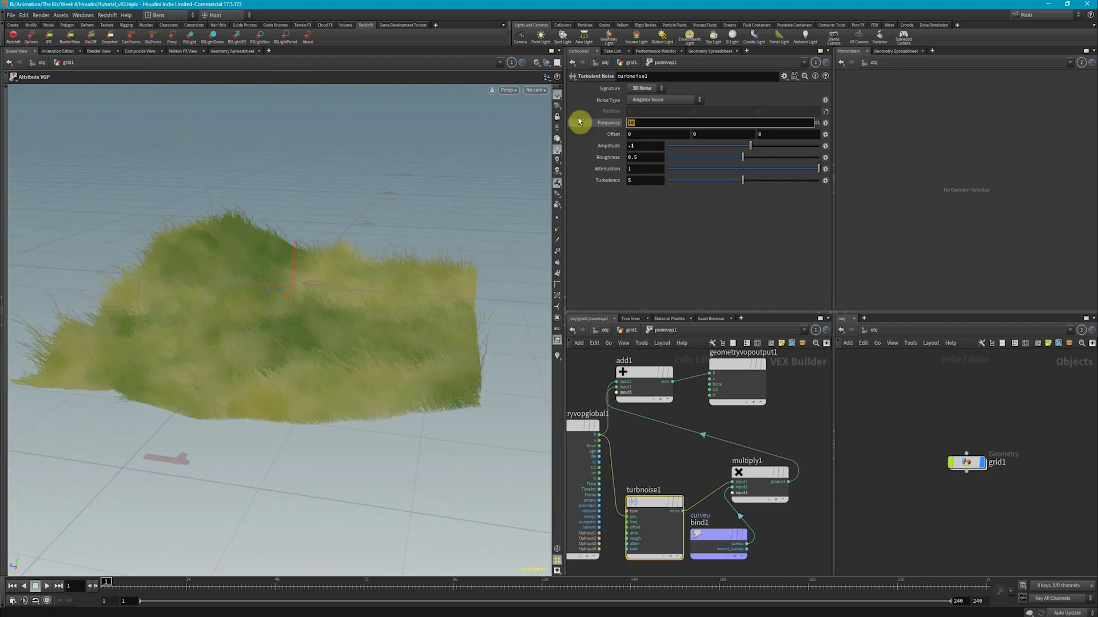
key(Return)
drag(458, 225, 371, 297)
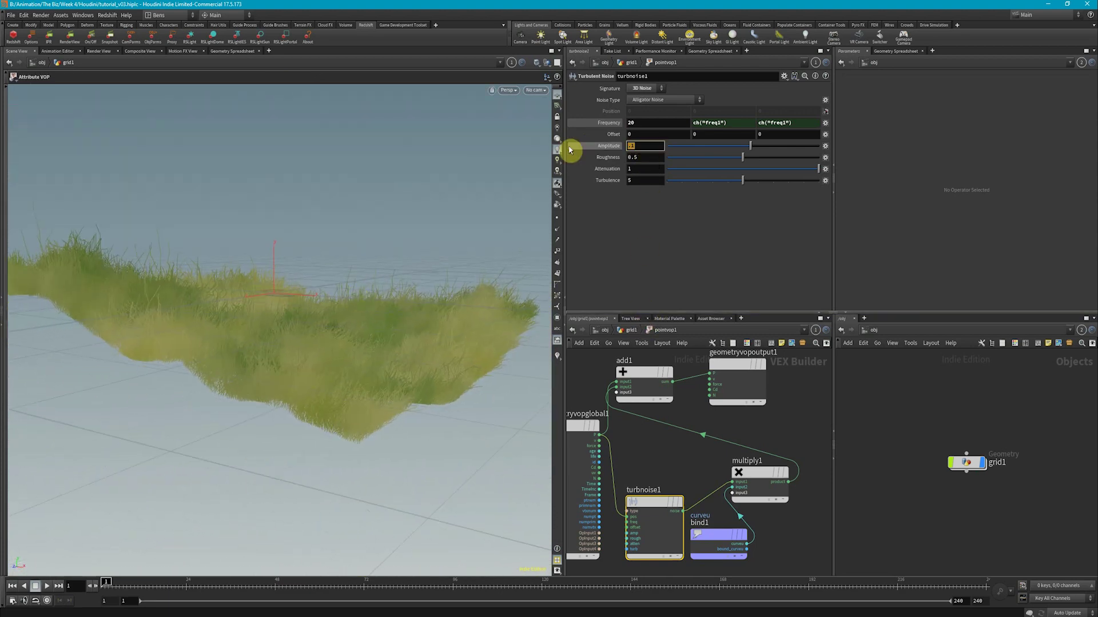
key(Return)
alt+drag(336, 349, 264, 360)
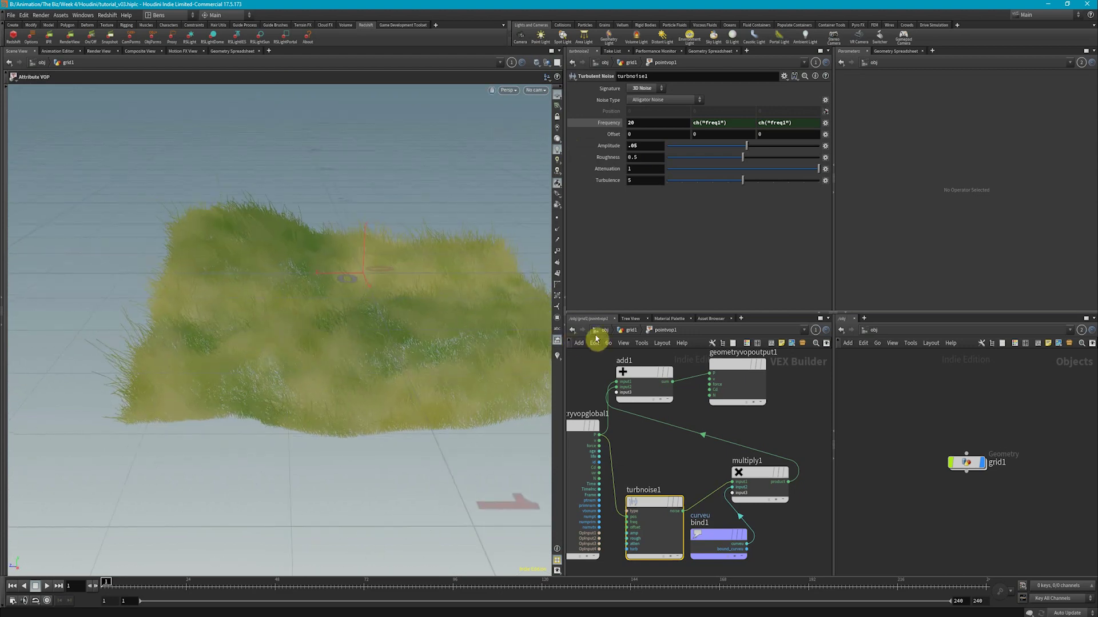
Step: Return to the grid1 network, keep pointvop1 displayed and save the scene incrementally as tutorial_v04.hiplc
click(631, 331)
mouse_move(668, 494)
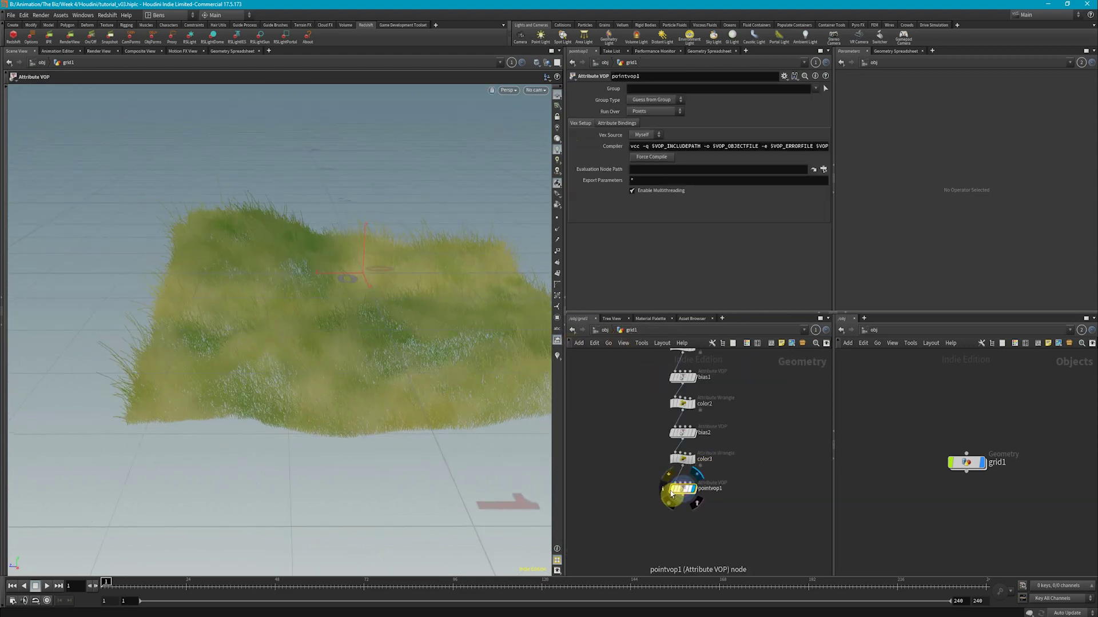
key(Escape)
drag(410, 364, 303, 351)
click(692, 486)
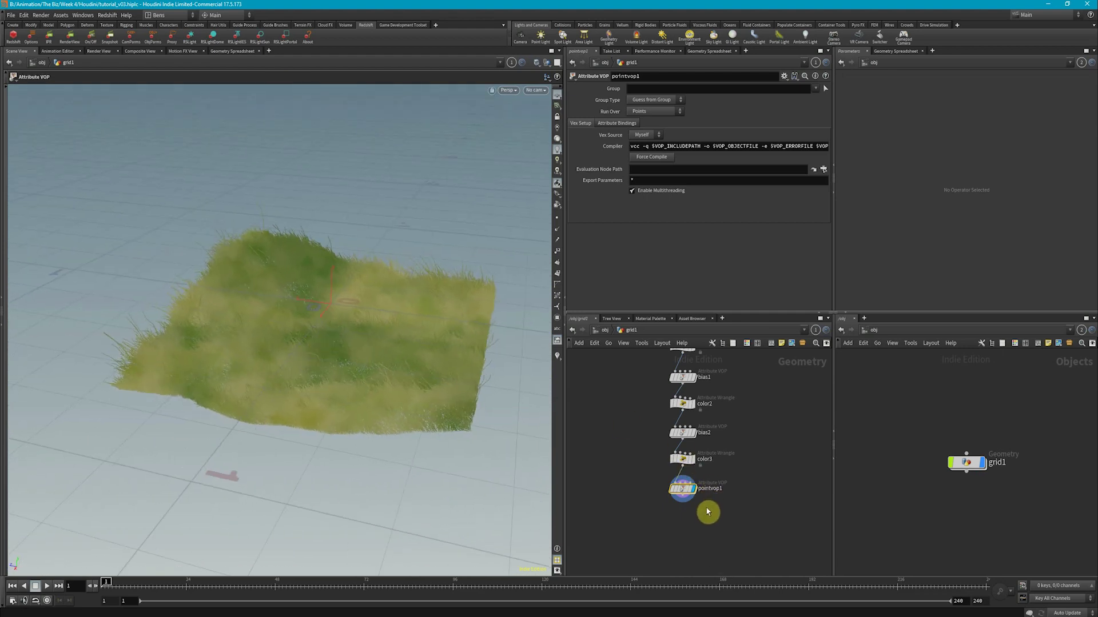
key(alt+shift+s)
middle_drag(708, 512, 697, 507)
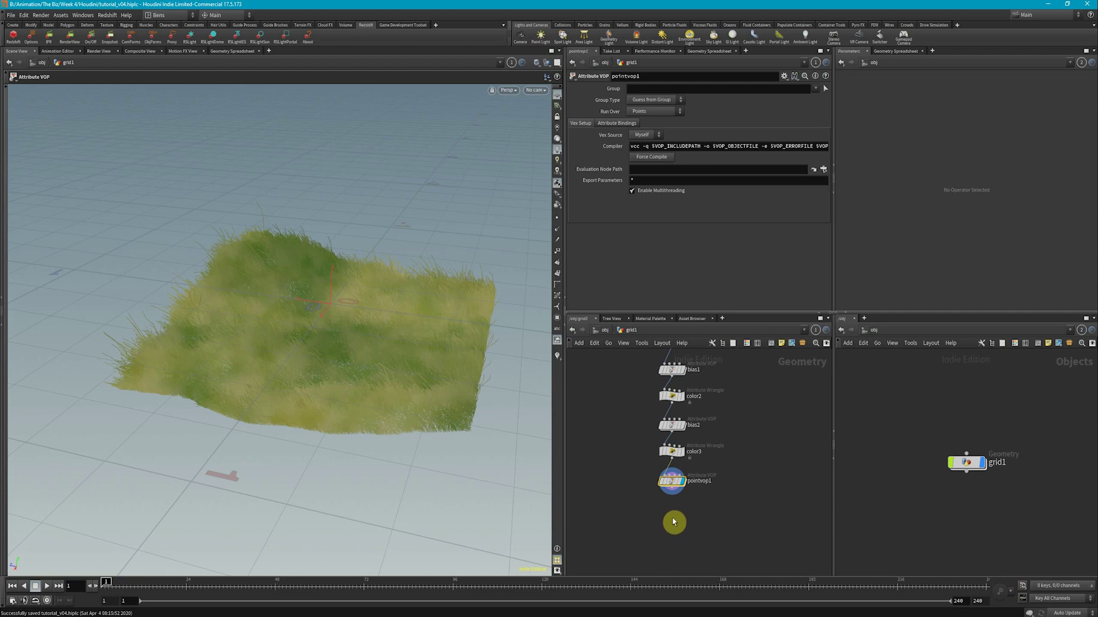
Step: Add a Material node below pointvop1, wire it to pointvop1's output and display it
scroll(688, 502, up, 2)
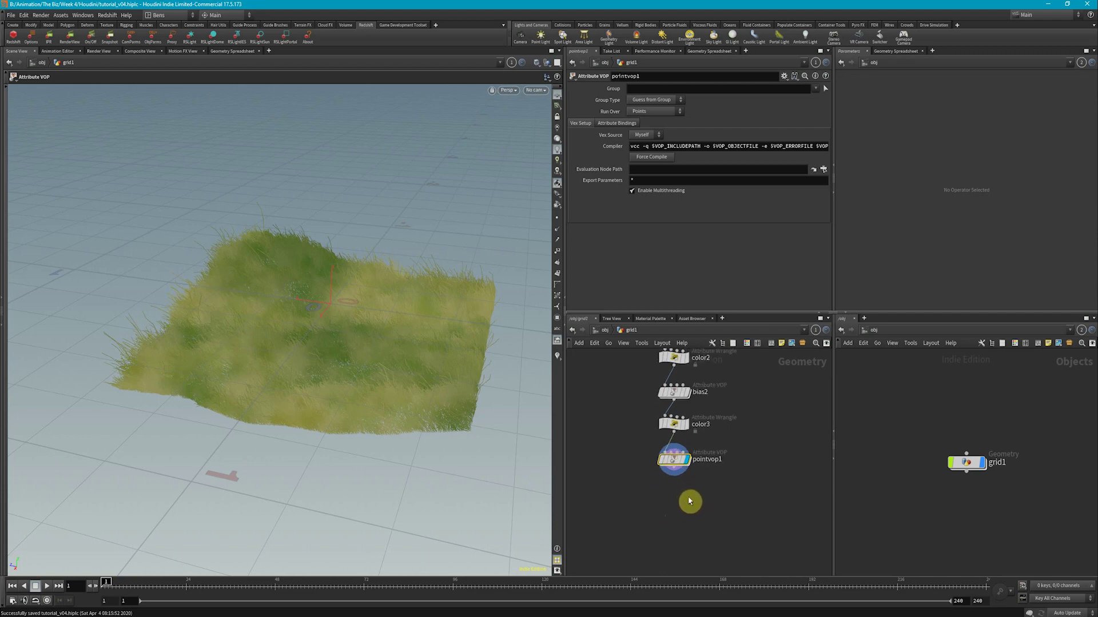
key(Tab)
text(mat)
key(Return)
click(675, 494)
drag(674, 486, 679, 472)
click(685, 492)
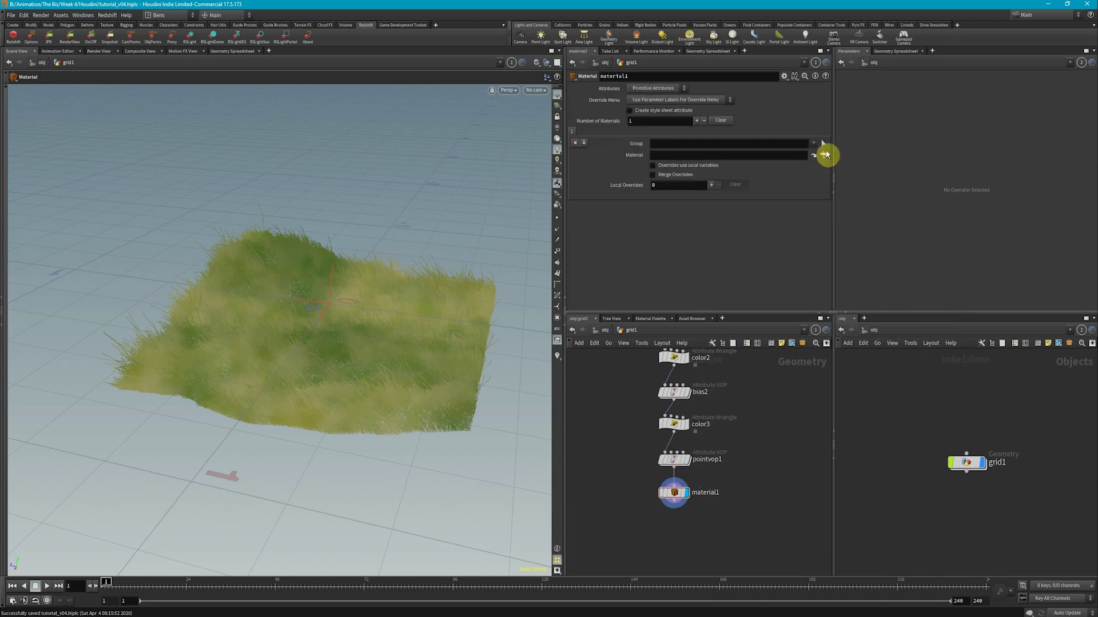
Step: Switch the second network view to the mat context and add an RS Material Builder there
click(883, 330)
click(899, 362)
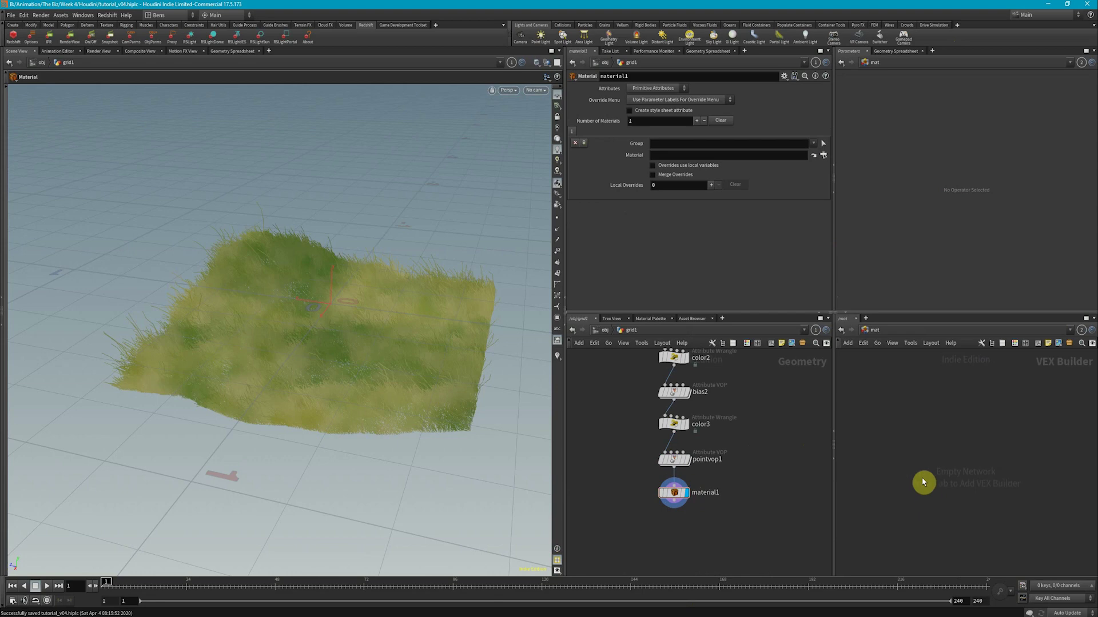
key(Tab)
text(mr)
key(BackSpace)
key(BackSpace)
text(rs mat)
key(Down)
key(Down)
key(Down)
key(Return)
key(Return)
Step: Rename the new RS Material Builder to GRASS
double_click(971, 445)
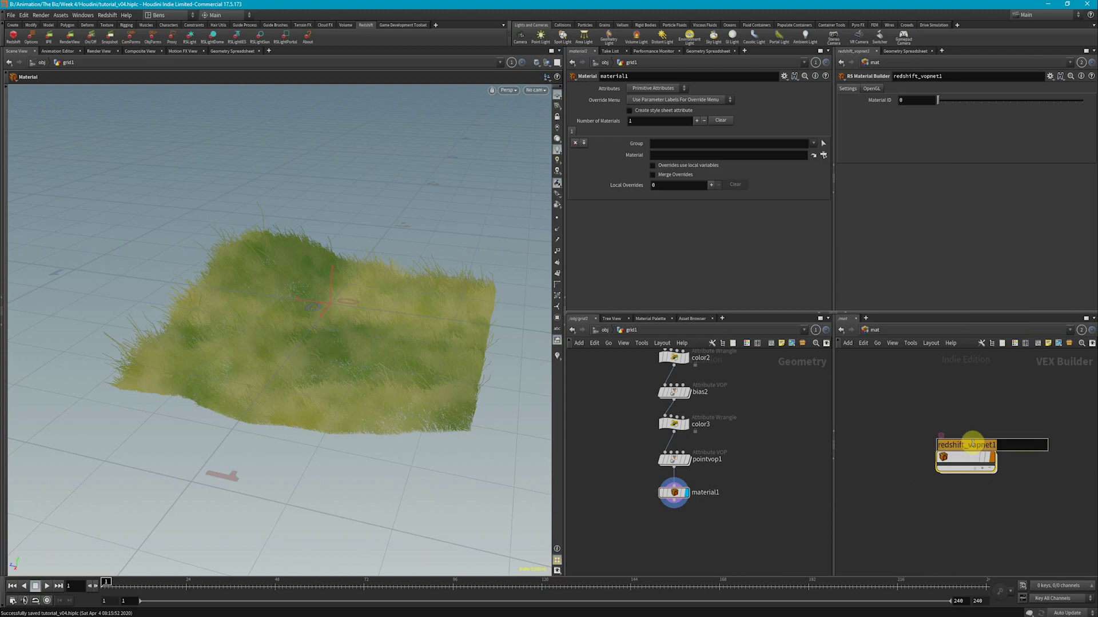
text(GRASS)
key(Return)
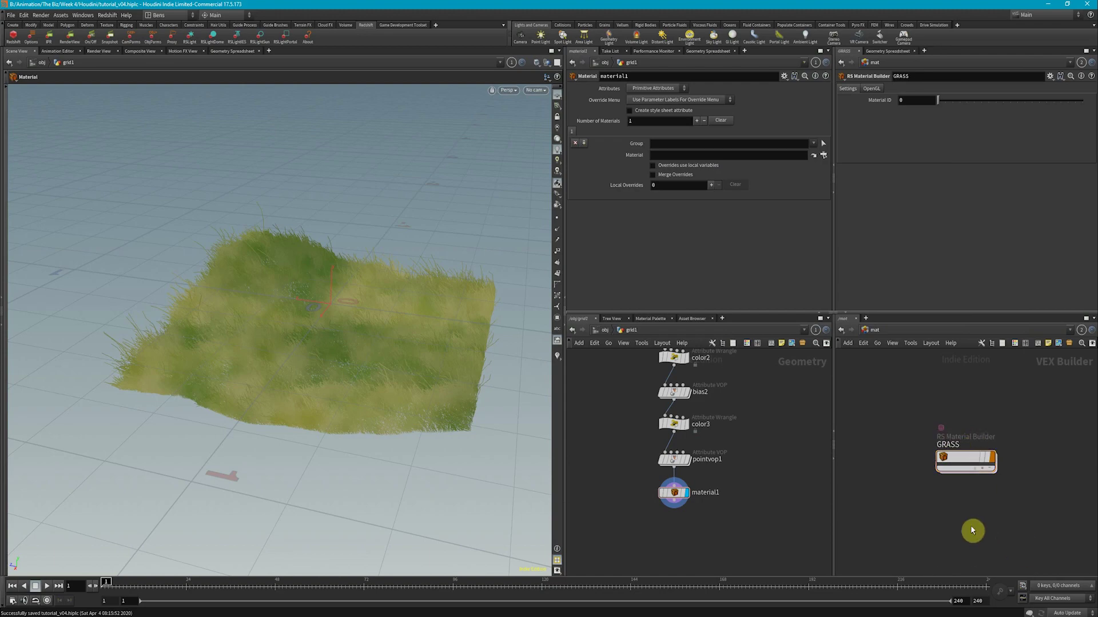
Step: Add a Principled Shader below the GRASS builder in the mat network
key(Tab)
text(pin)
key(BackSpace)
key(BackSpace)
text(rin)
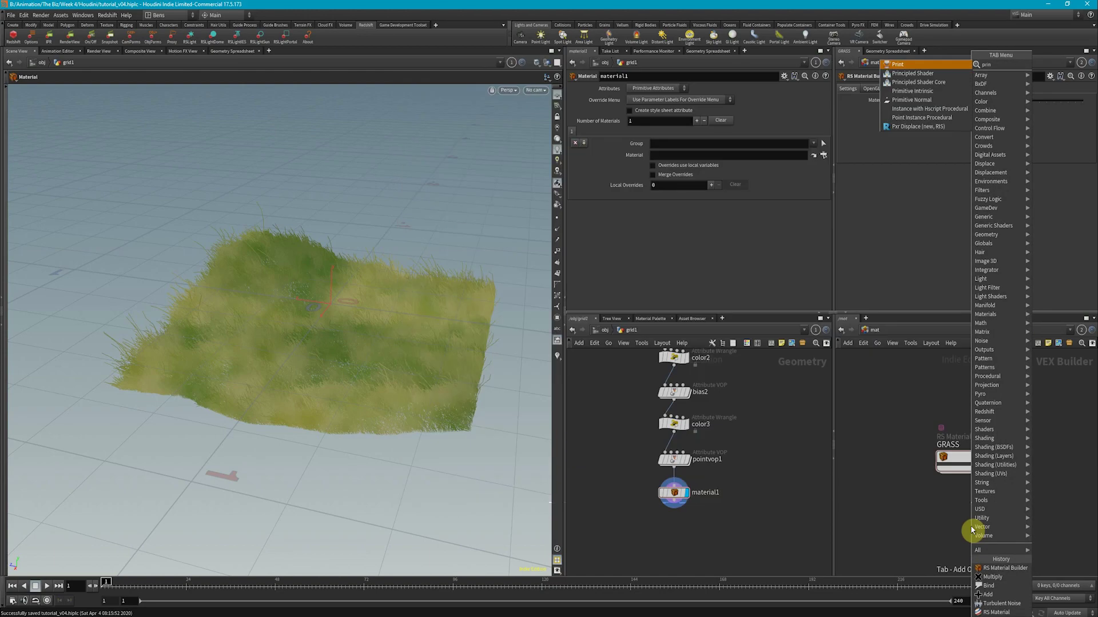
key(Down)
key(Down)
key(Return)
key(Return)
click(971, 530)
scroll(980, 455, down, 3)
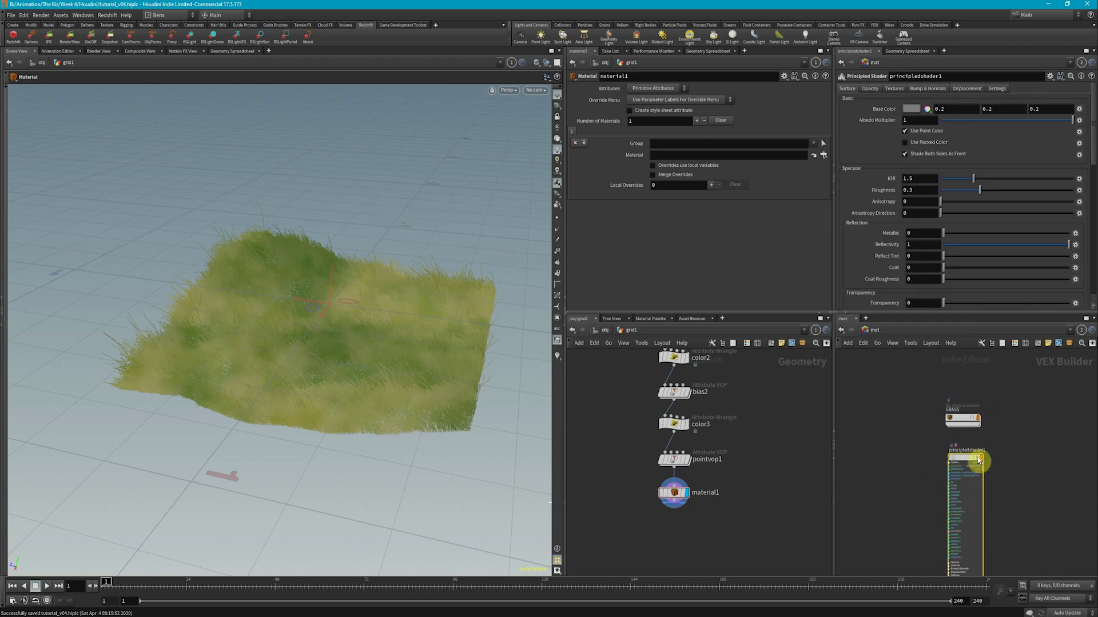
Step: Assign /mat/GRASS as the Material of the material1 node
scroll(915, 410, up, 2)
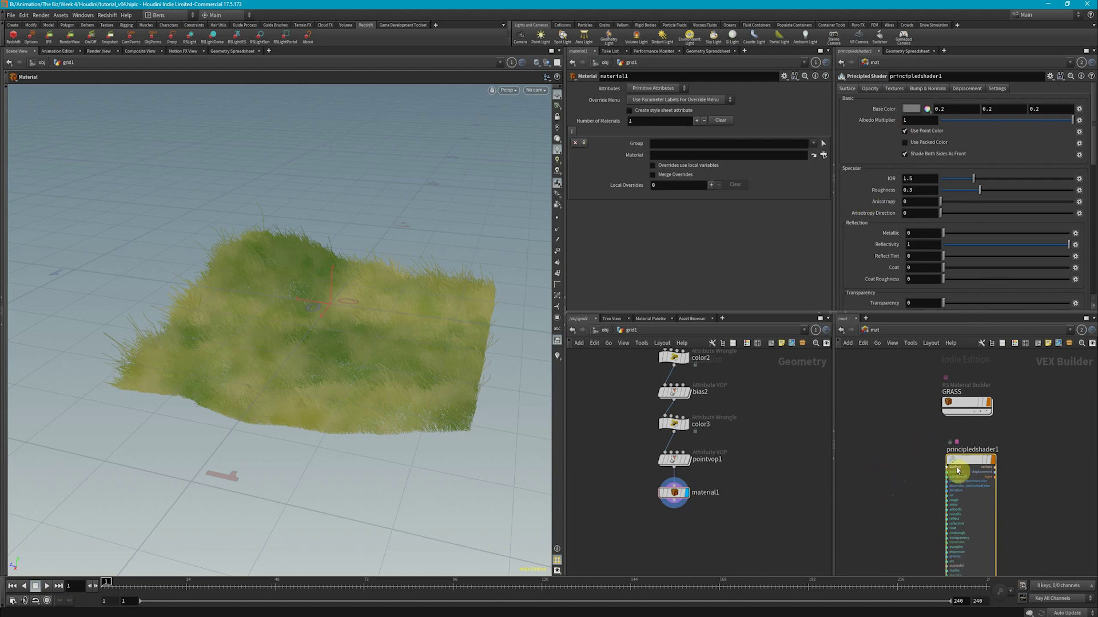
click(964, 406)
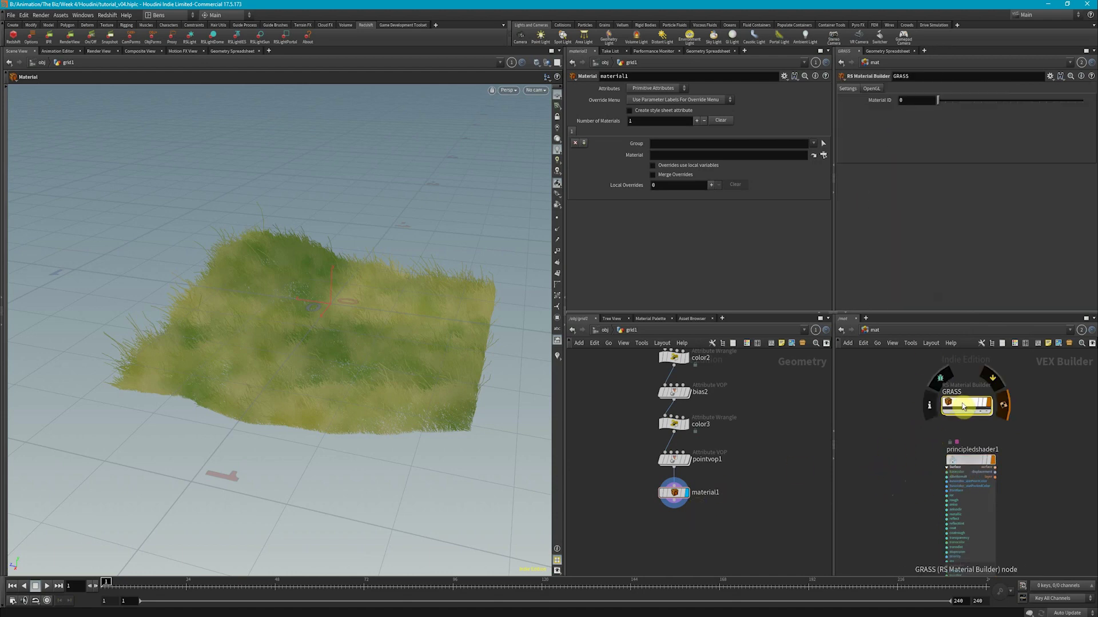
drag(965, 406, 709, 155)
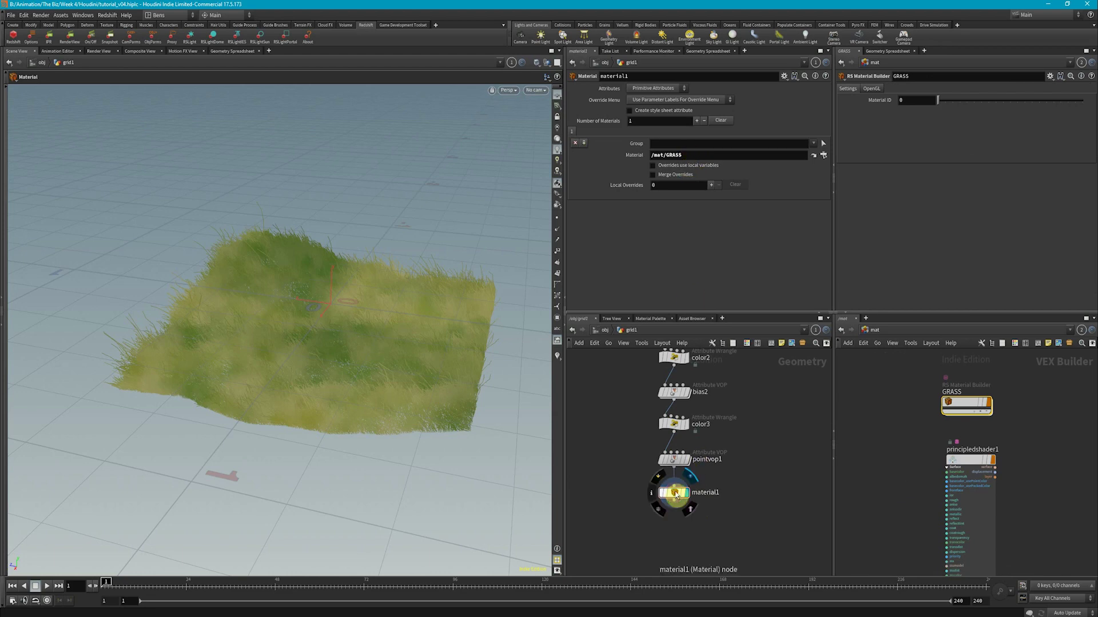
Step: Inside the GRASS builder, add an RS Material node beside redshift_material1
double_click(972, 407)
key(Tab)
text(rs)
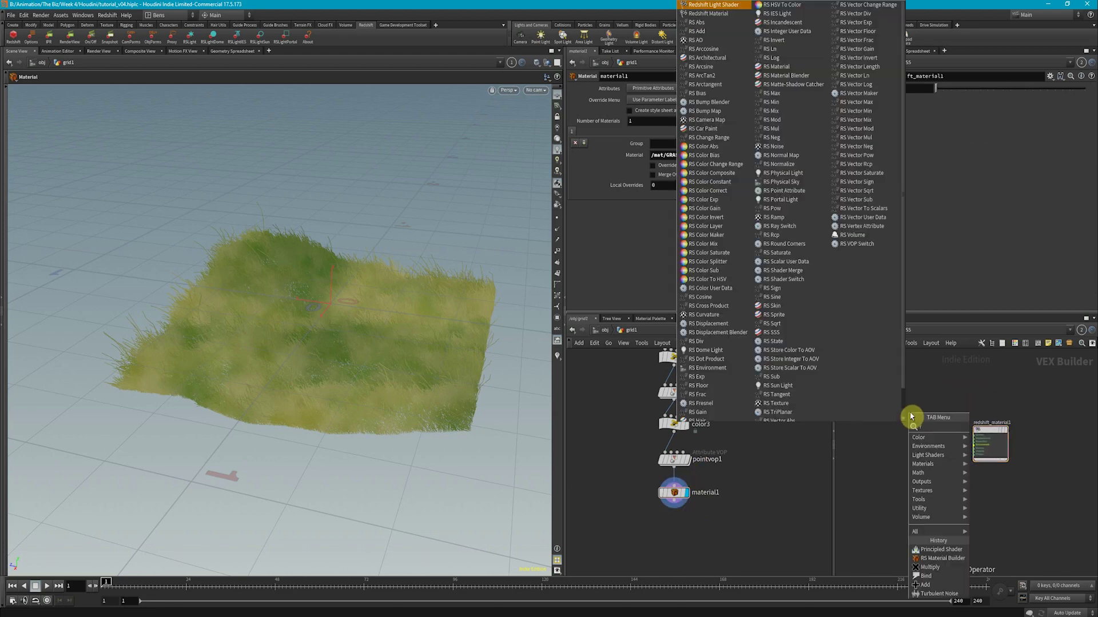
text( mat)
key(Return)
click(908, 419)
scroll(918, 412, up, 3)
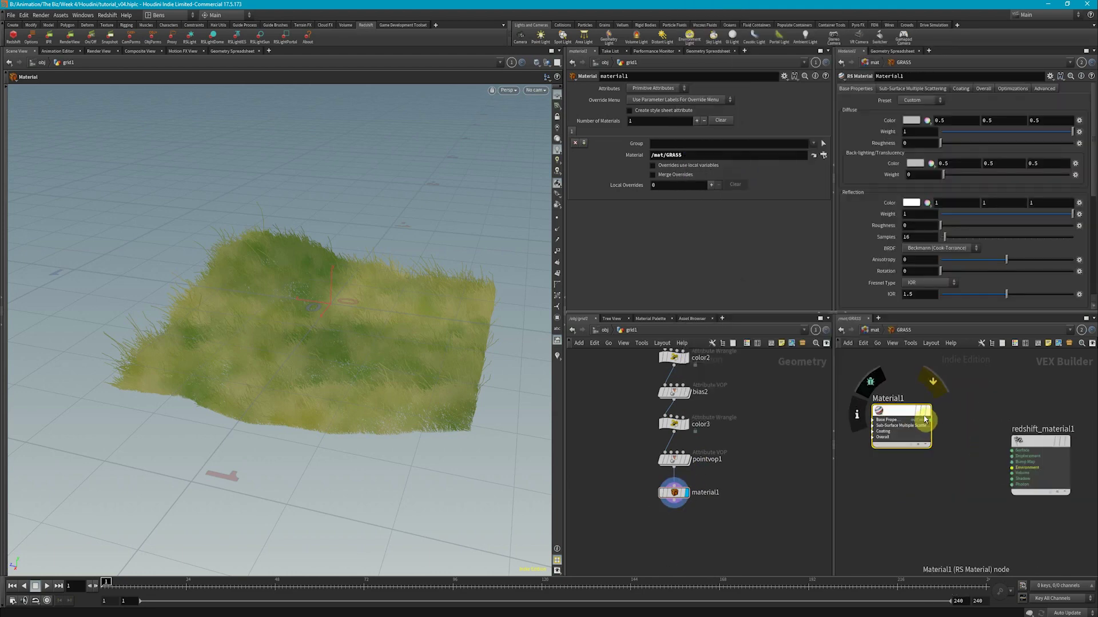
Step: Connect Material1's outColor to redshift_material1's Surface and expand Material1's Base Properties inputs
click(930, 420)
click(1018, 450)
middle_drag(970, 461, 1051, 454)
click(953, 414)
middle_drag(919, 432, 947, 431)
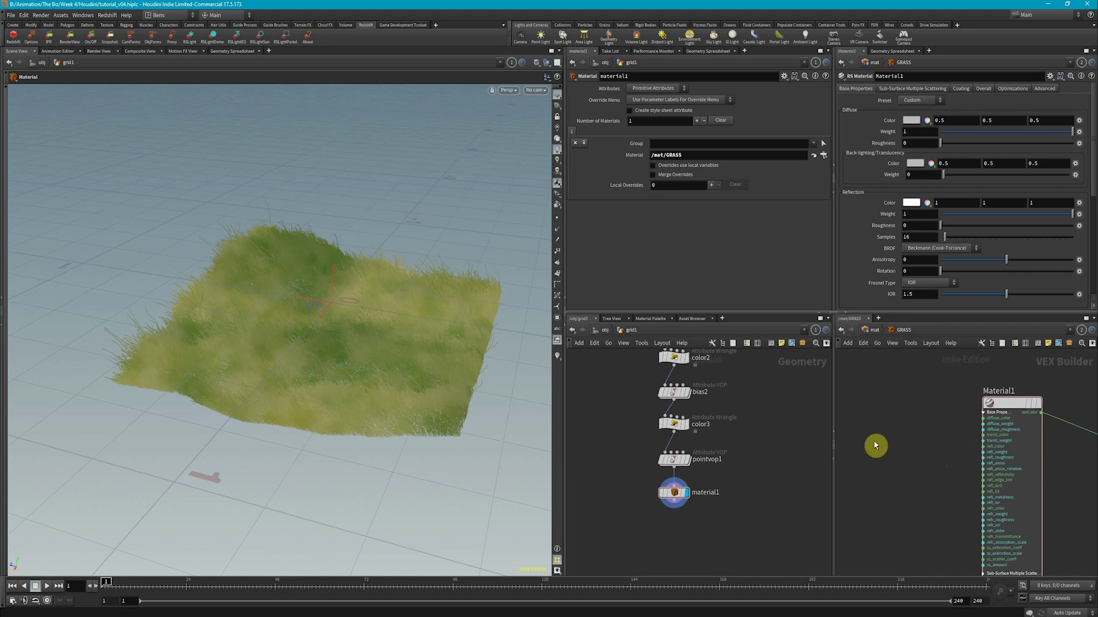
Step: Add an RS Point Attribute node with the attribute name Cd and connect its outColor to Material1's diffuse_color
key(Tab)
text(rs poi)
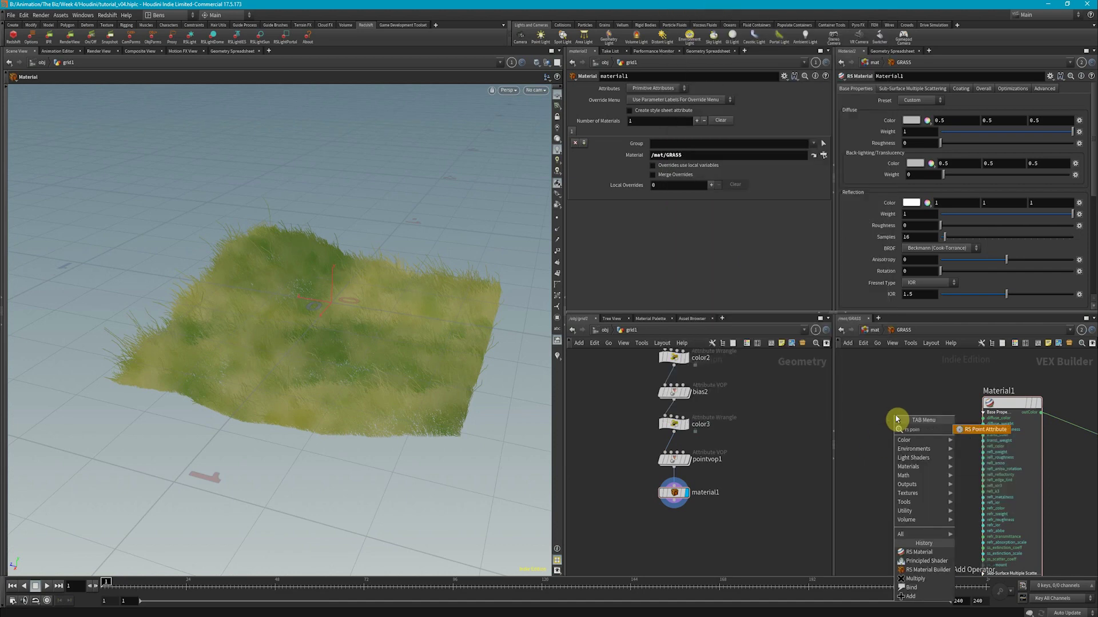
key(Return)
click(895, 420)
drag(949, 99, 858, 90)
text(Cd)
key(Return)
drag(926, 426, 985, 418)
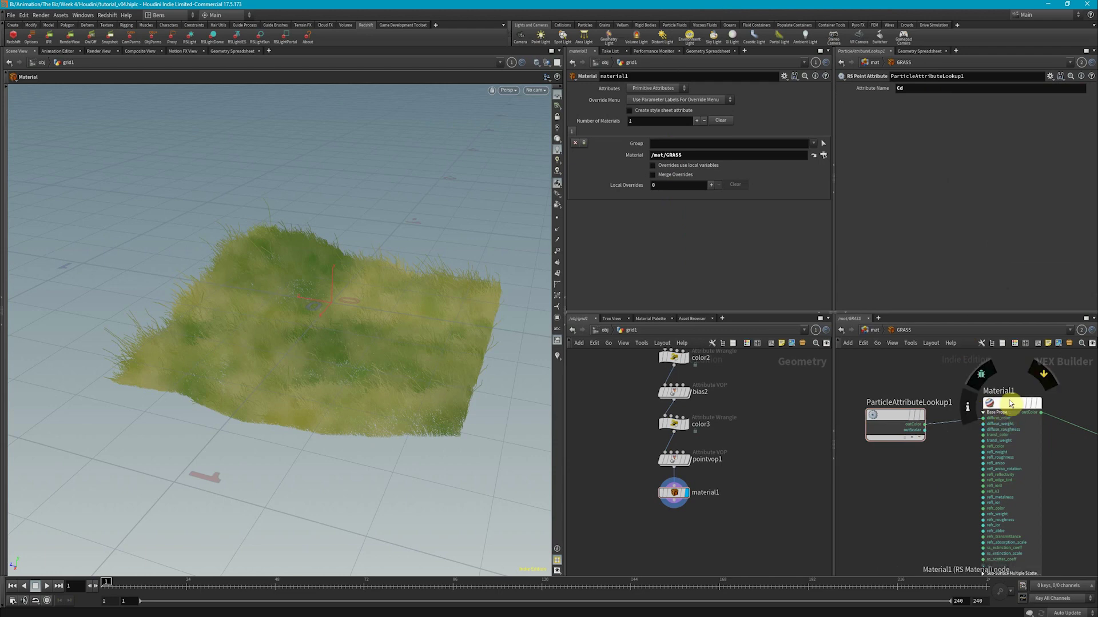
Step: Set Material1's Reflection Roughness to 1
click(994, 401)
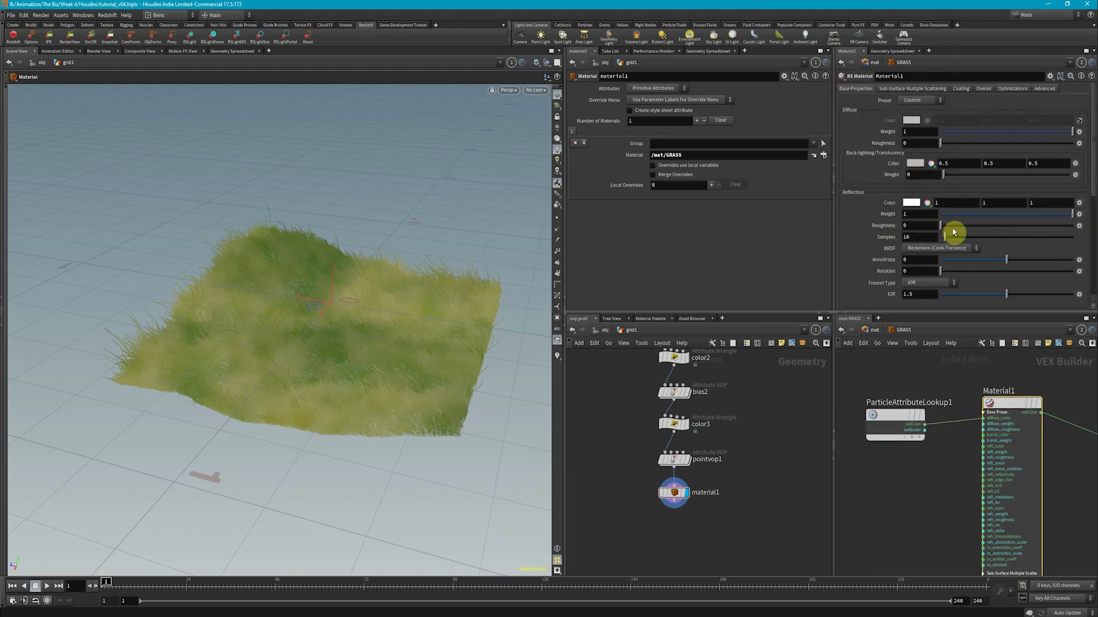
drag(951, 227, 1096, 230)
scroll(952, 447, down, 3)
middle_drag(951, 448, 888, 446)
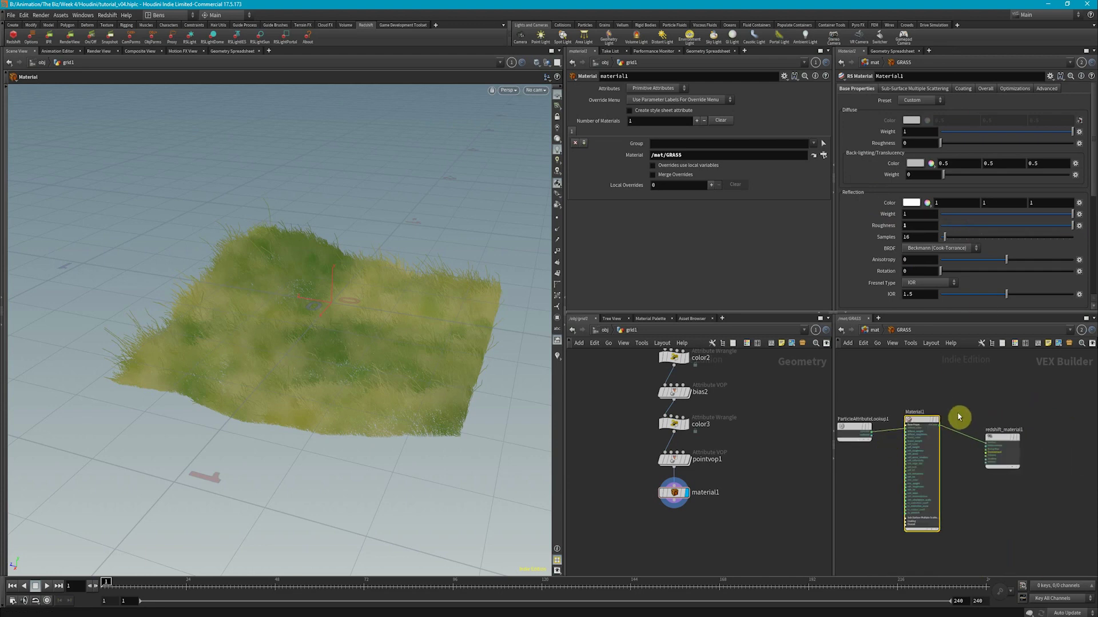
middle_drag(959, 418, 1001, 417)
Step: Back in the mat network, duplicate the GRASS builder and rename the copy DIRT
click(873, 332)
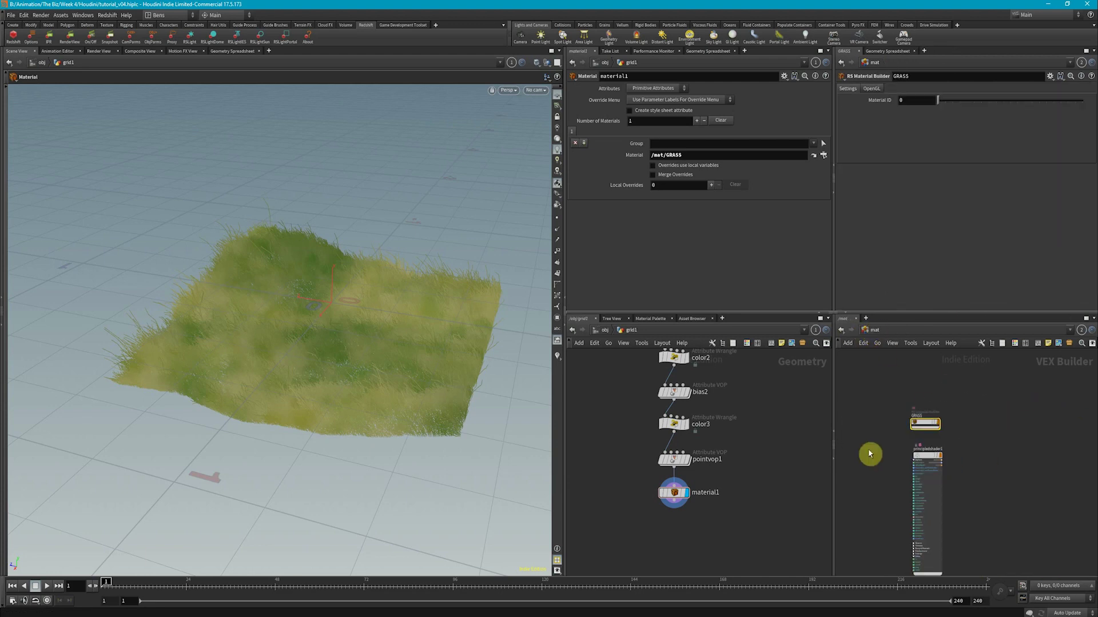
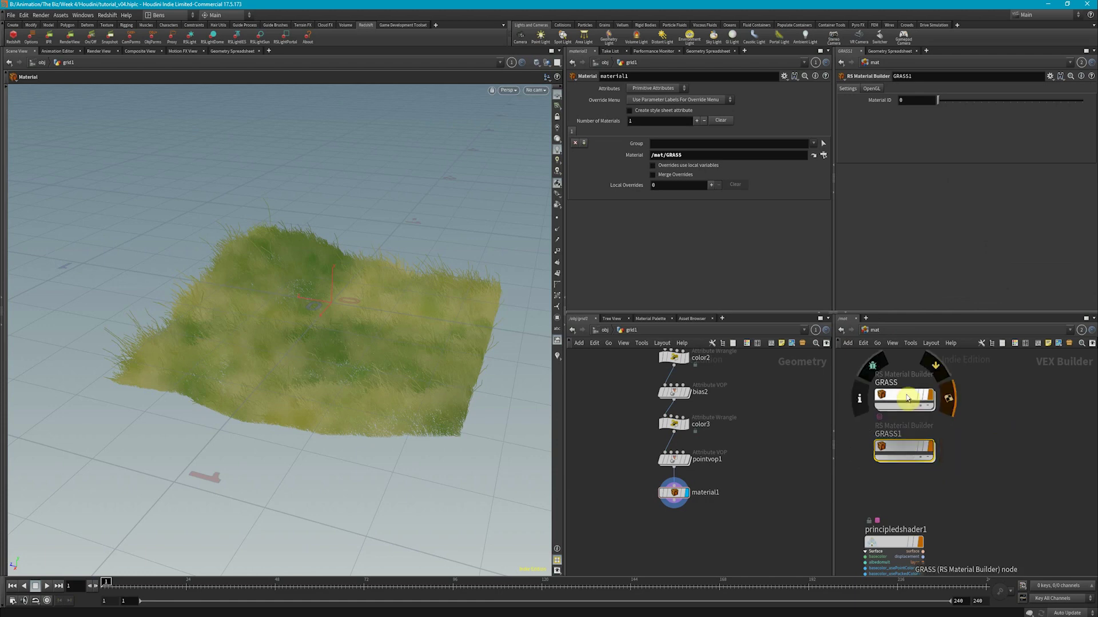
double_click(900, 435)
text(DIRT)
key(Return)
Step: Inside DIRT, delete the point attribute node and set Material1's Diffuse Color to dark brown (0.1, 0.0625, 0.025)
double_click(901, 448)
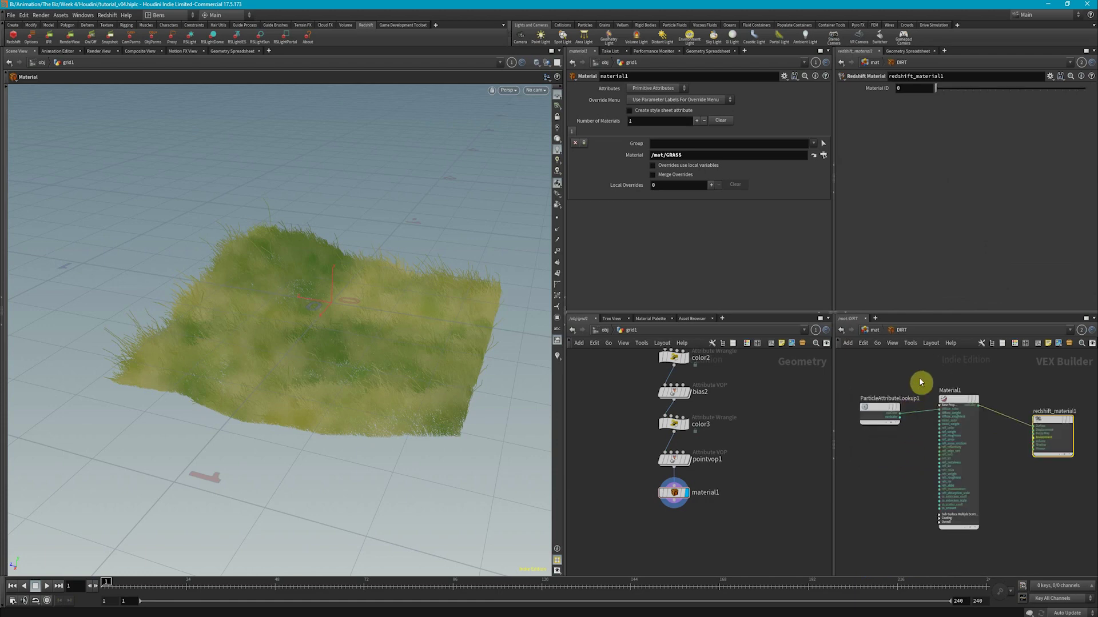
click(958, 429)
click(911, 120)
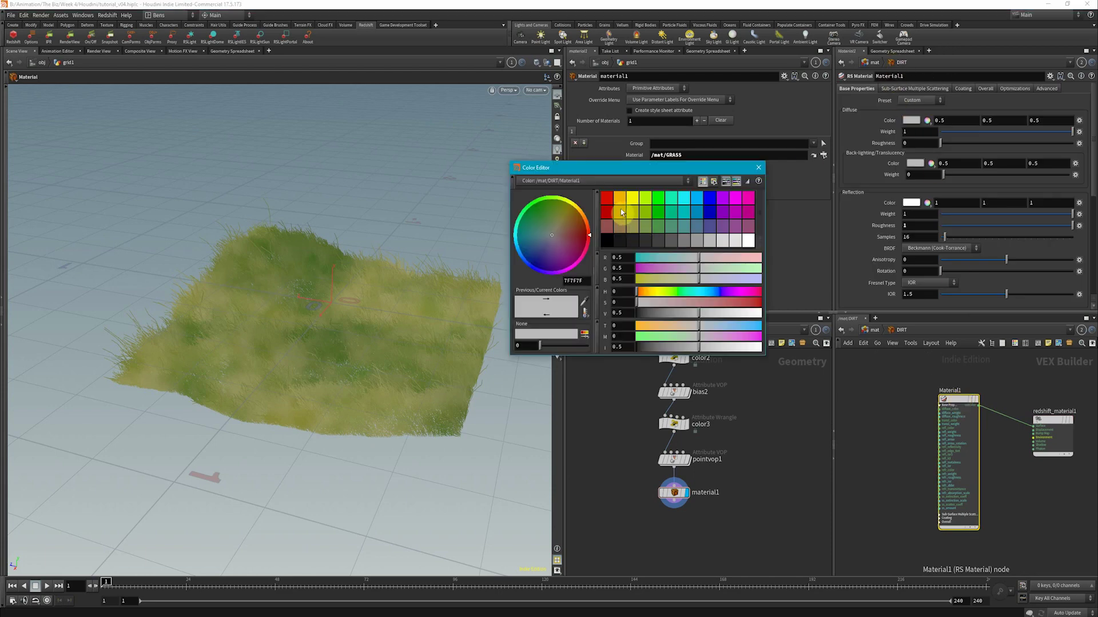
click(649, 312)
click(758, 167)
Step: Copy the grid1 and mountain1 nodes at the start of the grass network
scroll(708, 523, down, 3)
middle_drag(743, 478, 683, 540)
middle_drag(709, 443, 685, 541)
drag(697, 420, 633, 468)
key(ctrl+c)
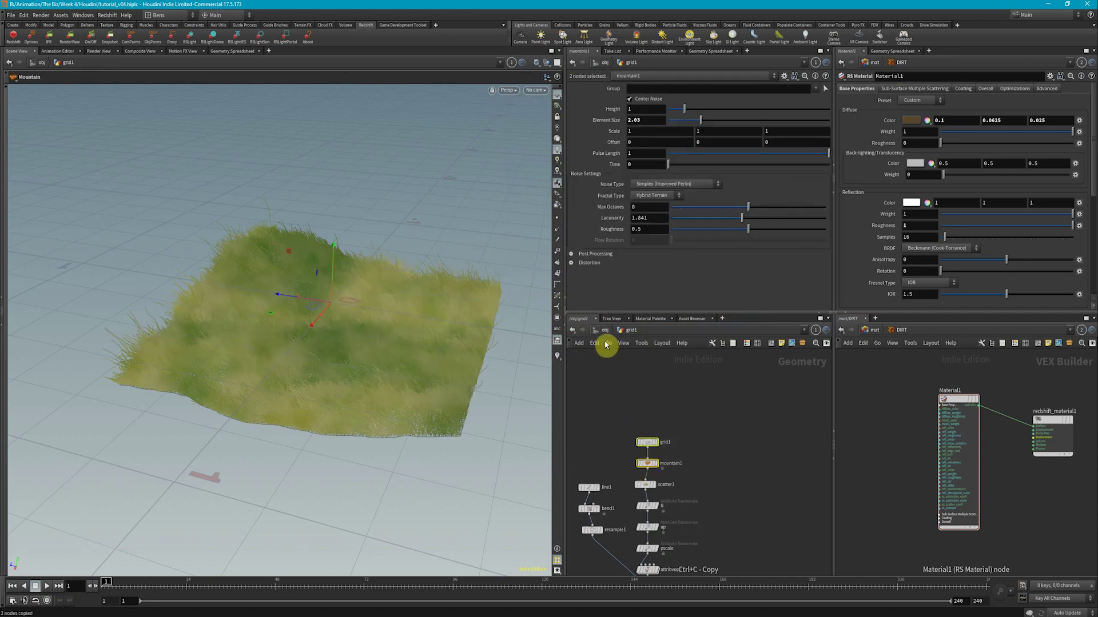
Step: Create a new Geometry object at the obj level and paste the copied grid and mountain nodes inside it
click(604, 330)
key(Tab)
text(geo)
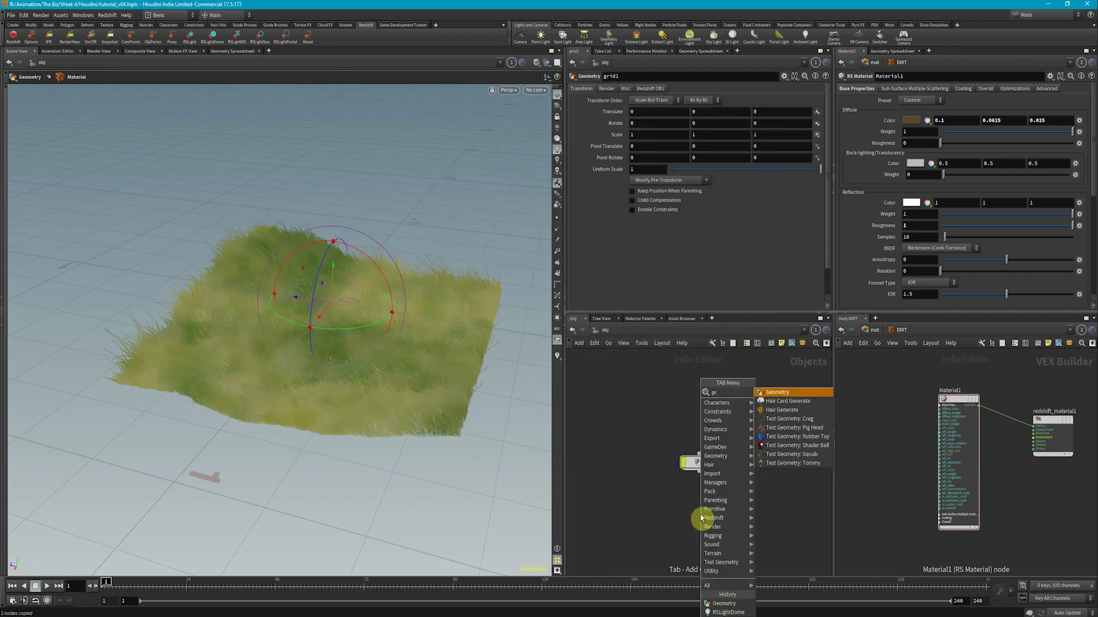
key(Return)
click(701, 518)
double_click(701, 518)
key(ctrl+v)
click(700, 453)
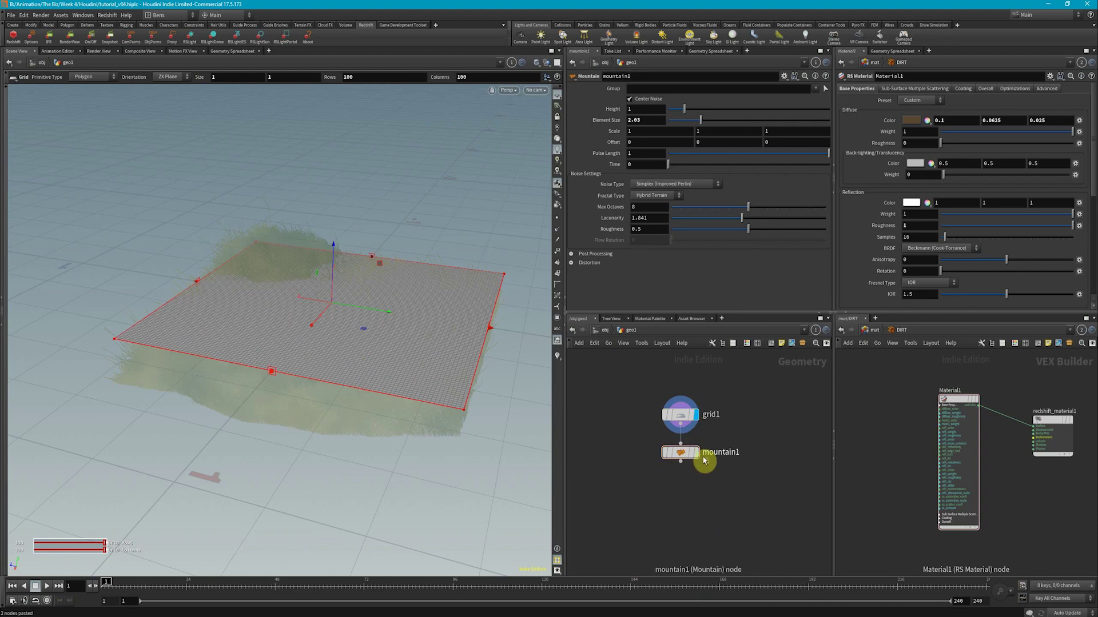
Step: Enlarge the pasted grid to 3 by 3 with 300 rows and 300 columns
click(676, 419)
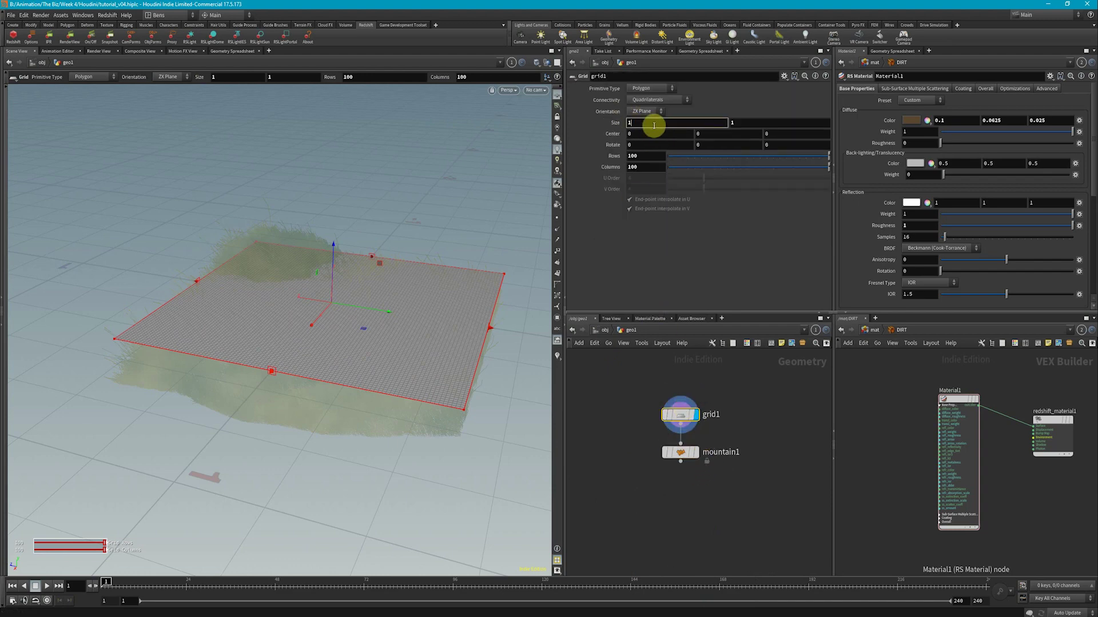
text(3)
key(Tab)
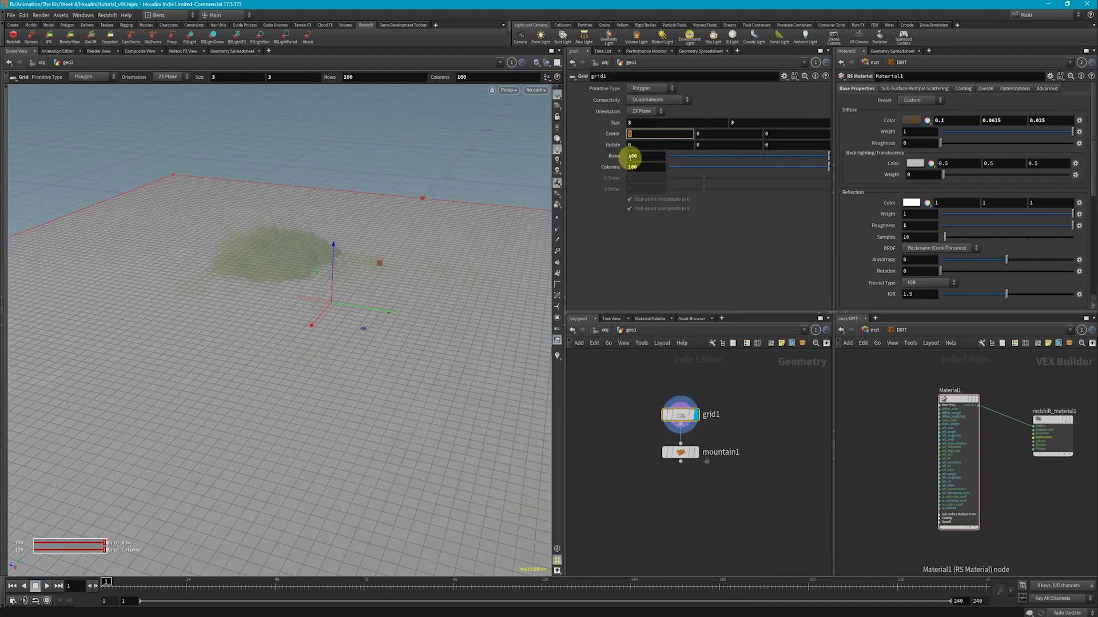
text(300)
click(629, 167)
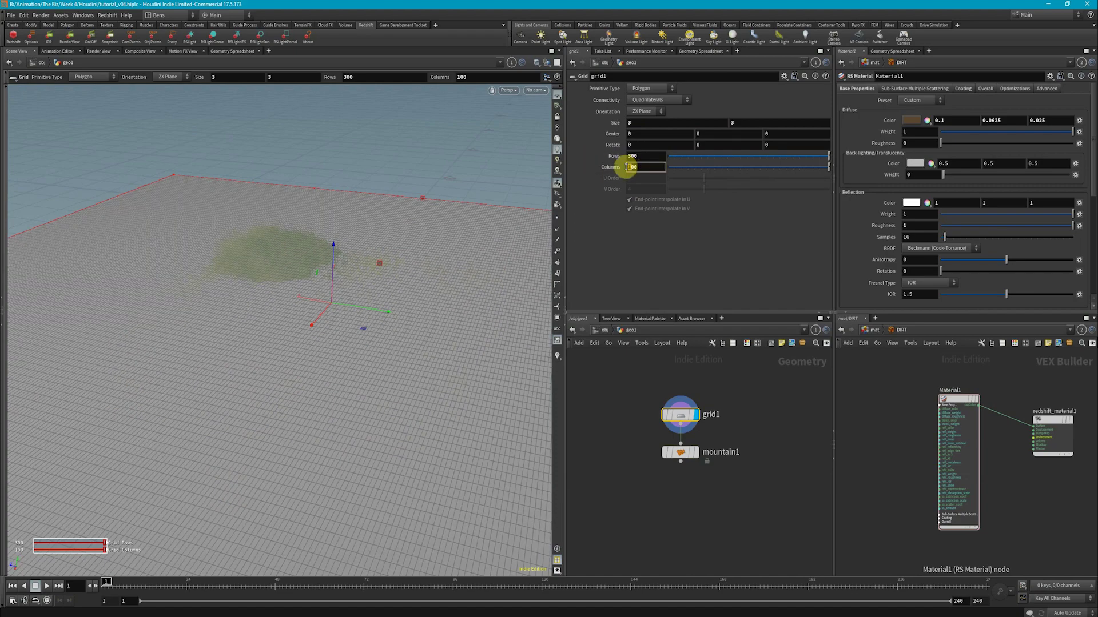
text(300)
Step: Display the mountain node, add a Material node below it and assign the DIRT material from the mat network to it
click(680, 453)
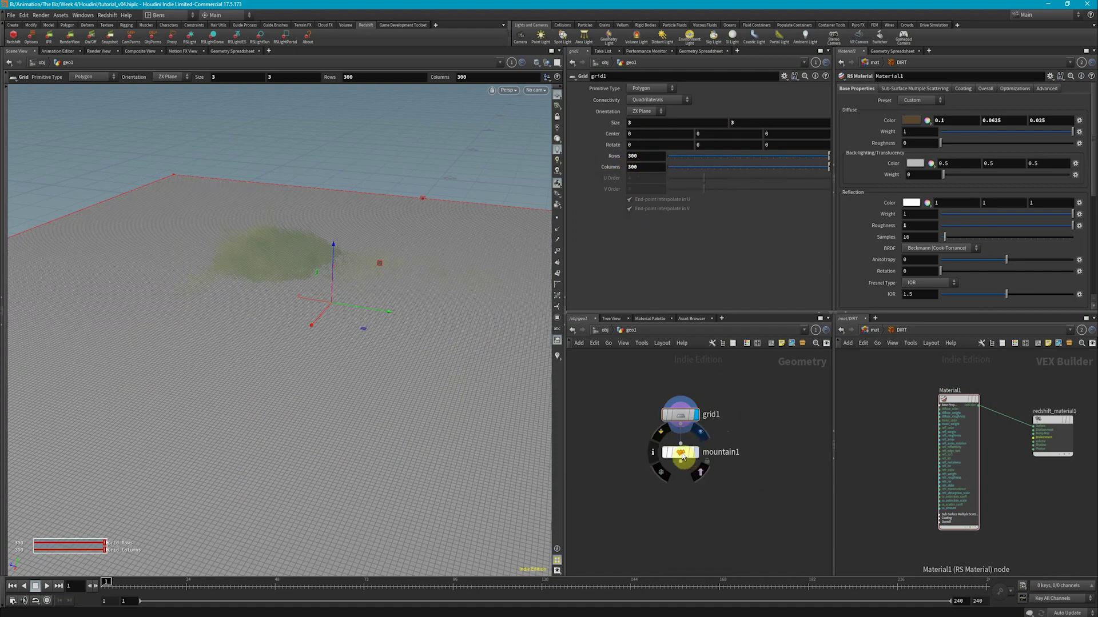
key(Tab)
click(709, 568)
click(686, 495)
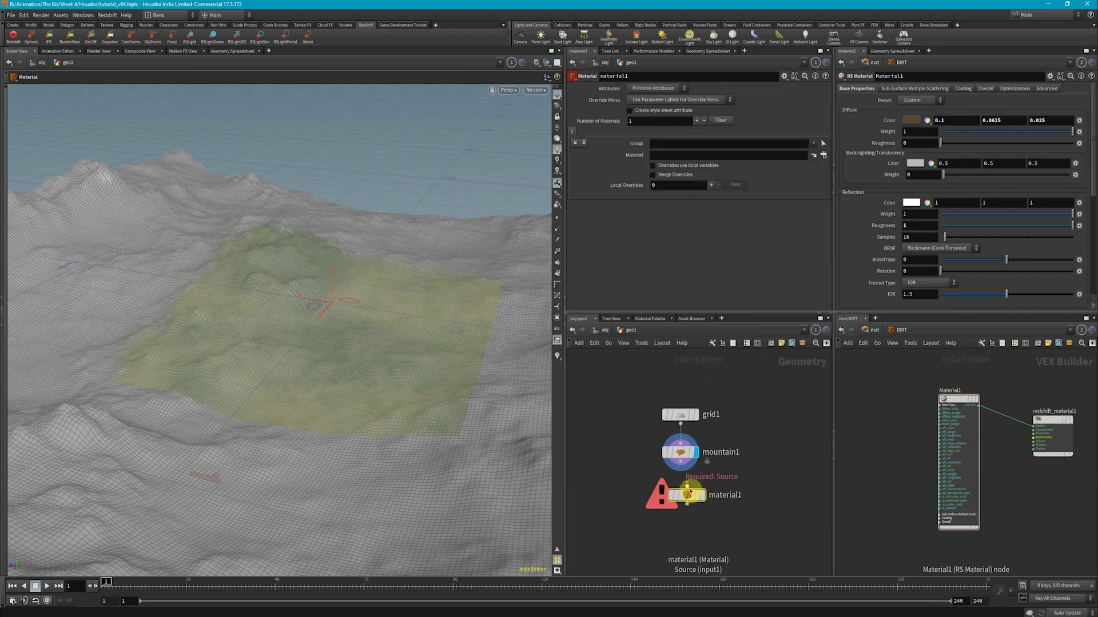
click(874, 329)
drag(934, 448, 707, 156)
Step: At the obj level, rename the new ground object DIRT and the original grass object GRASS
click(614, 329)
double_click(732, 513)
text(DIRT)
key(Return)
double_click(733, 462)
text(GRA)
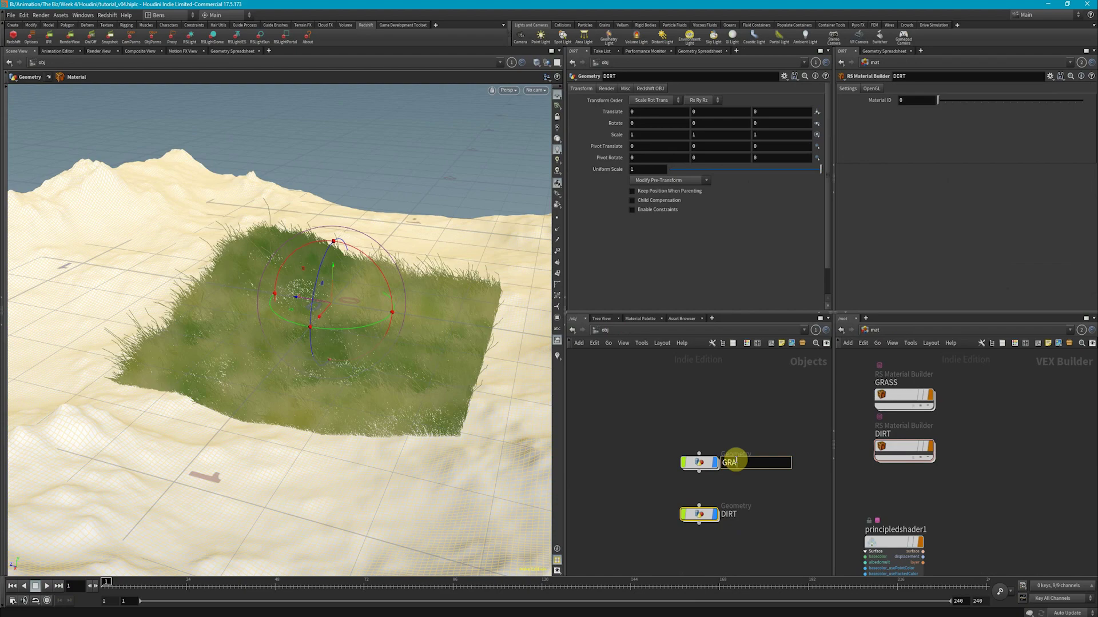
text(SS)
key(Return)
key(Escape)
Step: Examine the grass patch from several angles and look through the GRASS object's node chain
drag(438, 397, 385, 343)
double_click(699, 461)
middle_drag(772, 504, 784, 392)
scroll(783, 391, down, 3)
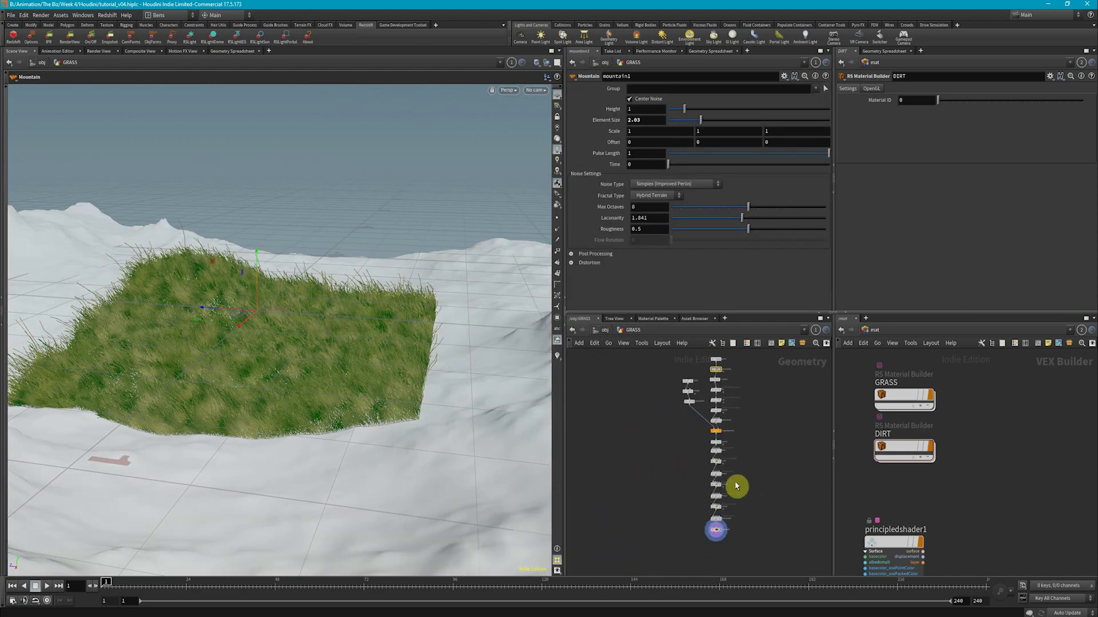
scroll(731, 537, up, 4)
drag(402, 382, 480, 436)
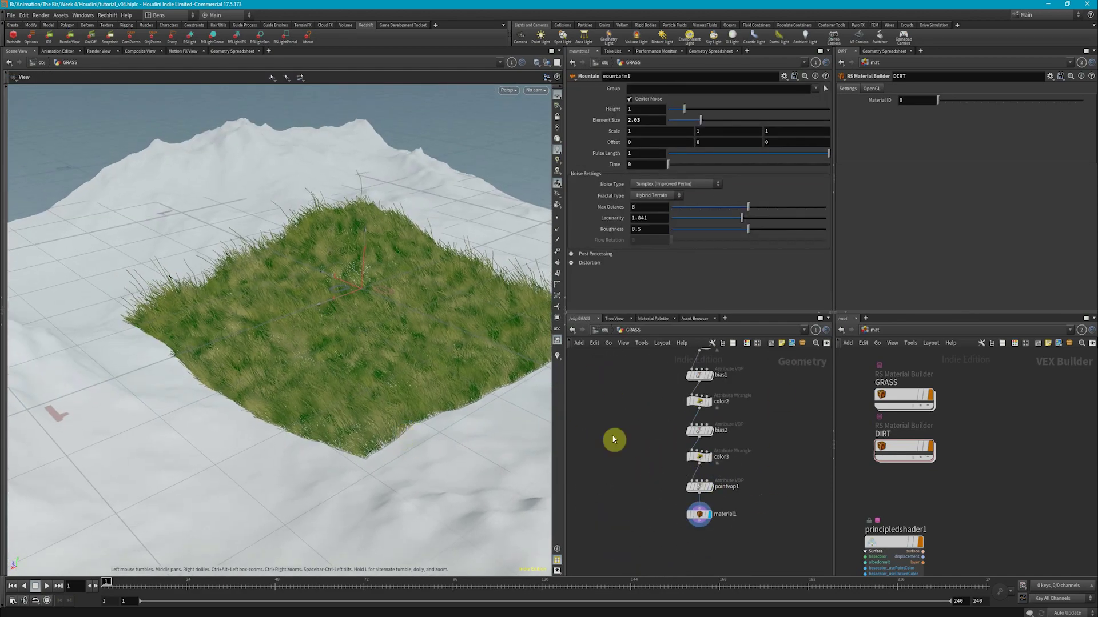
key(u)
Step: Frame the grass patch and create a camera from the current view
key(Escape)
mouse_move(400, 372)
mouse_down()
mouse_move(392, 362)
mouse_move(379, 375)
mouse_move(402, 365)
mouse_up()
middle_drag(764, 478, 736, 442)
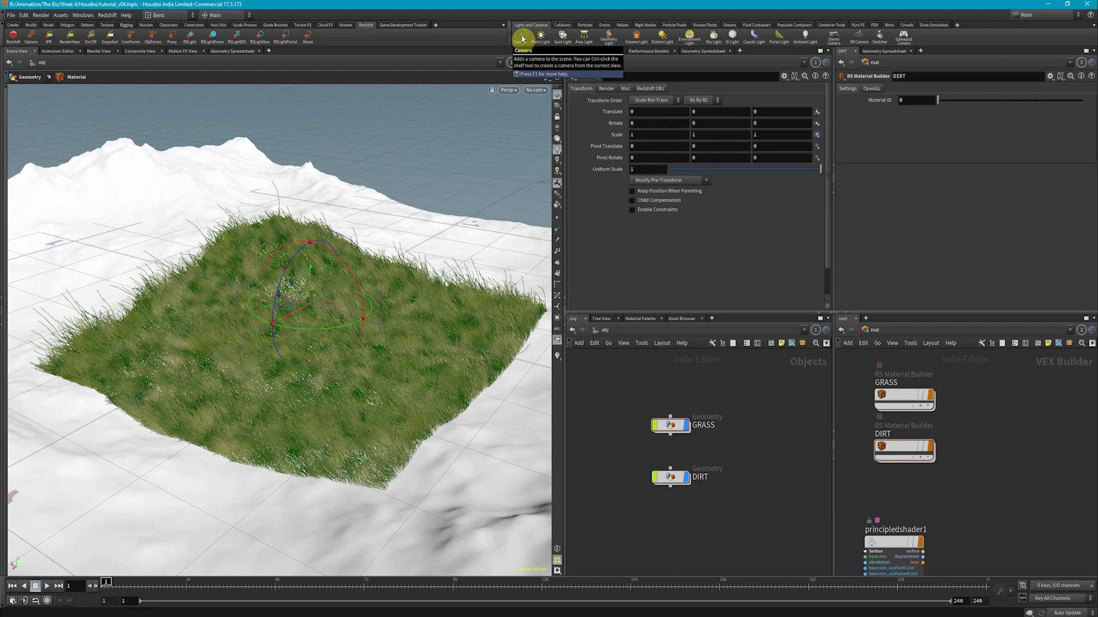
ctrl+click(522, 38)
alt+right_drag(267, 345, 250, 371)
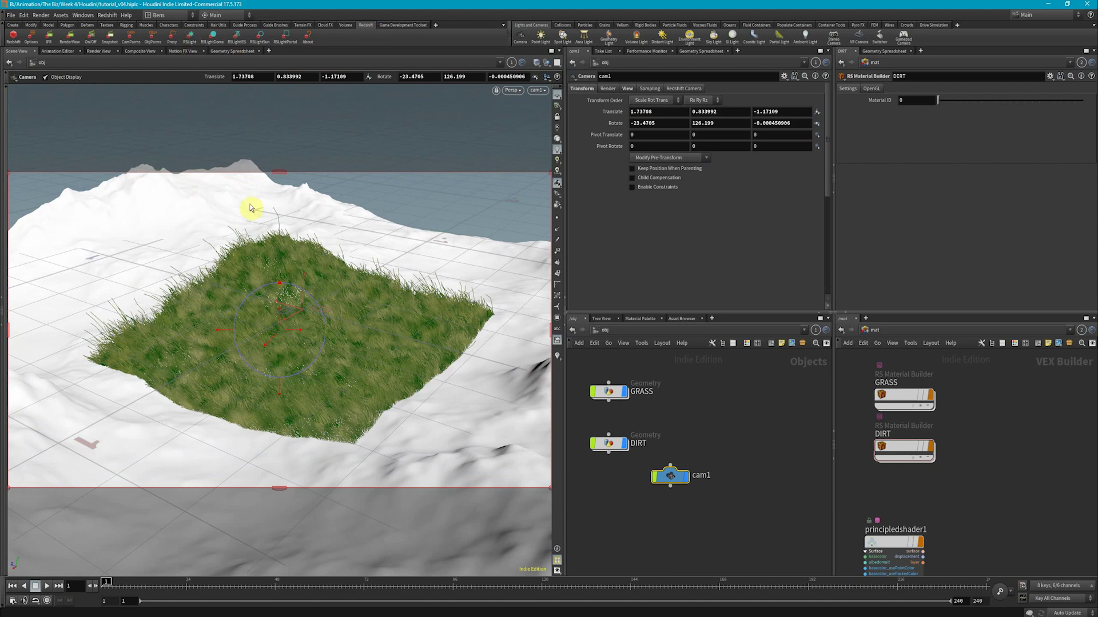
Step: Create a Redshift light from the current view, adjust its angle on the grass, and rename it KEY
ctrl+click(190, 39)
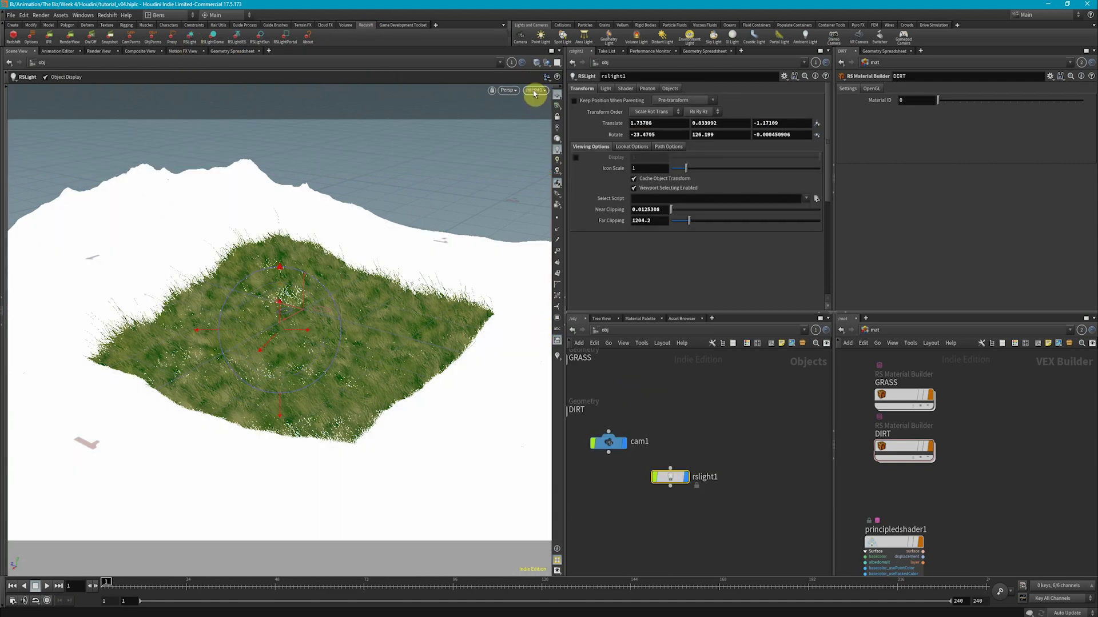
key(Escape)
mouse_move(395, 319)
mouse_down()
mouse_move(412, 290)
mouse_move(400, 298)
mouse_up()
double_click(706, 478)
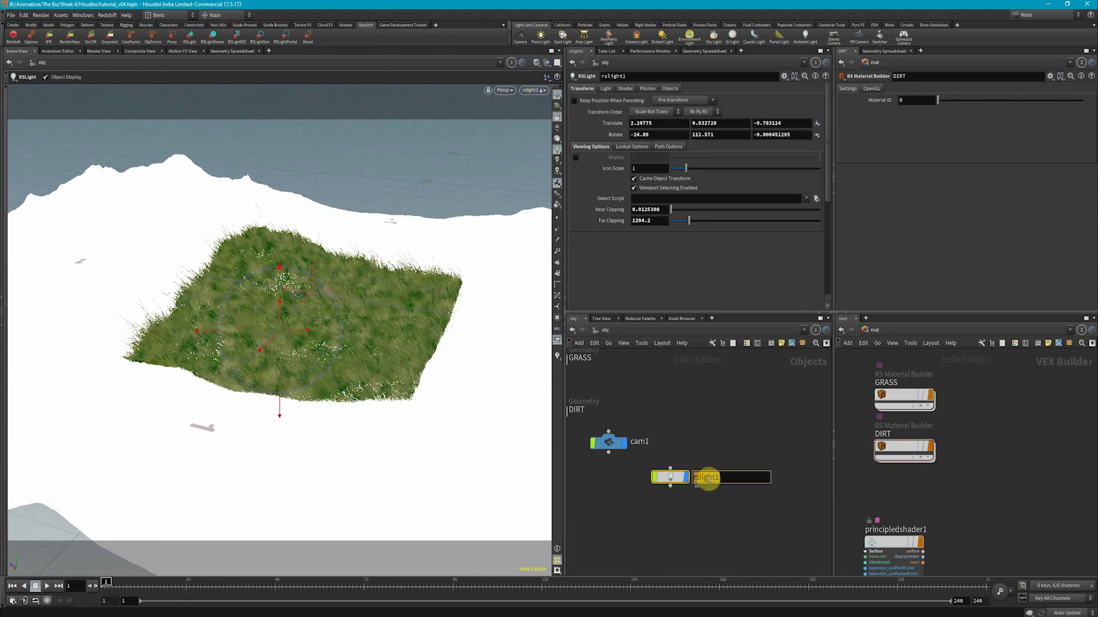
key(Return)
Step: Add a Redshift dome light at the obj level and rename it ENV
key(Tab)
text(rsd)
key(Return)
click(678, 515)
click(717, 514)
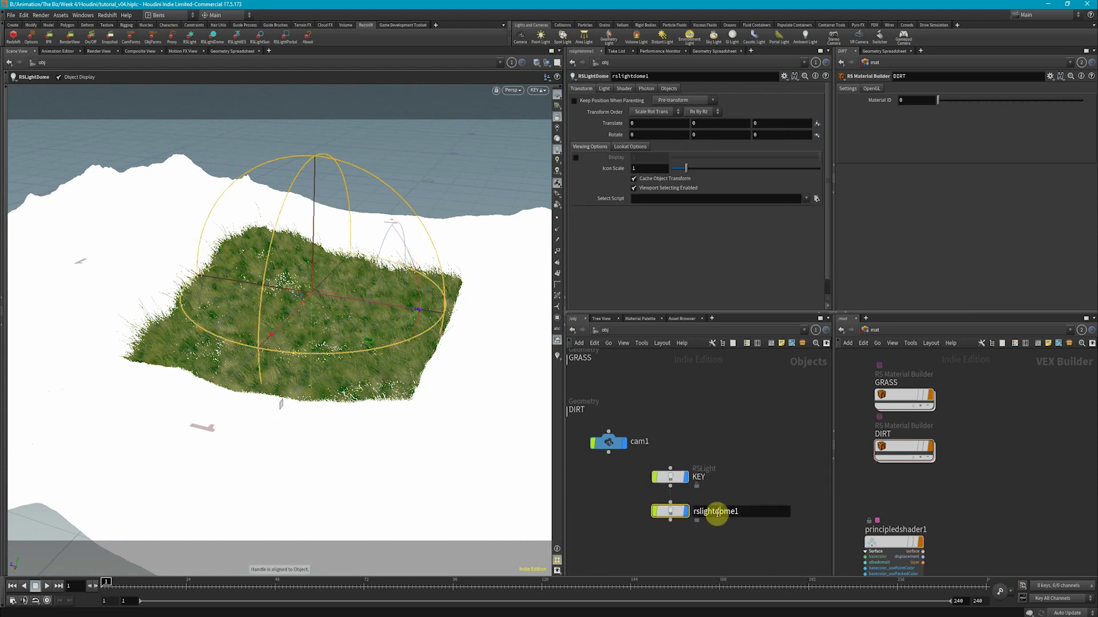
text(ENV)
key(Return)
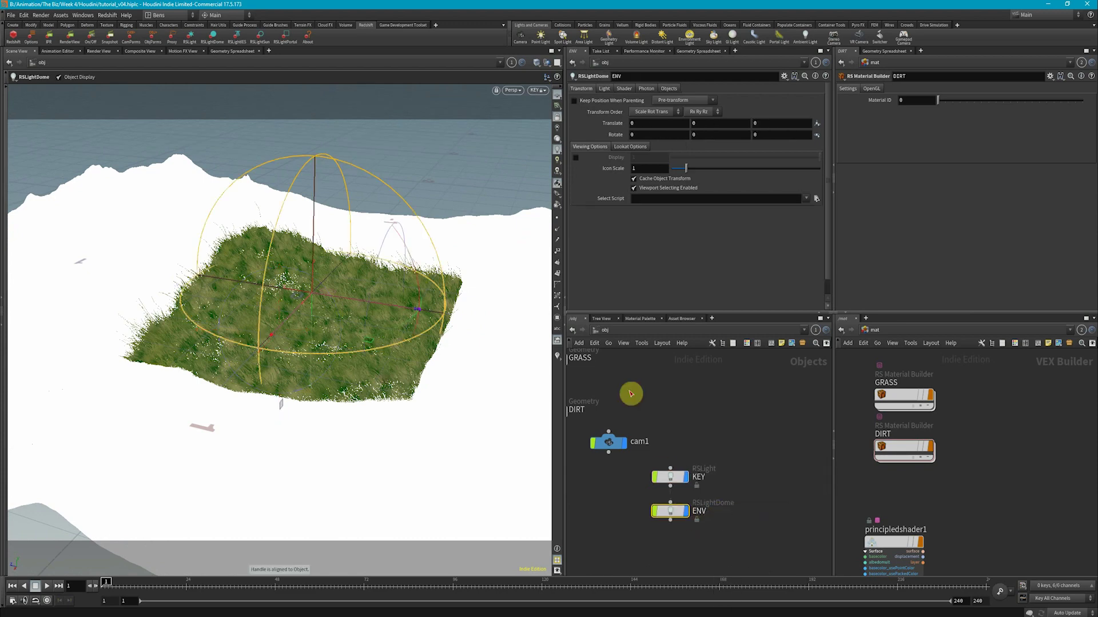
Step: Unlock the light from the viewport and look through cam1
click(673, 485)
click(676, 512)
click(726, 457)
click(557, 118)
click(539, 90)
click(553, 108)
scroll(686, 444, down, 3)
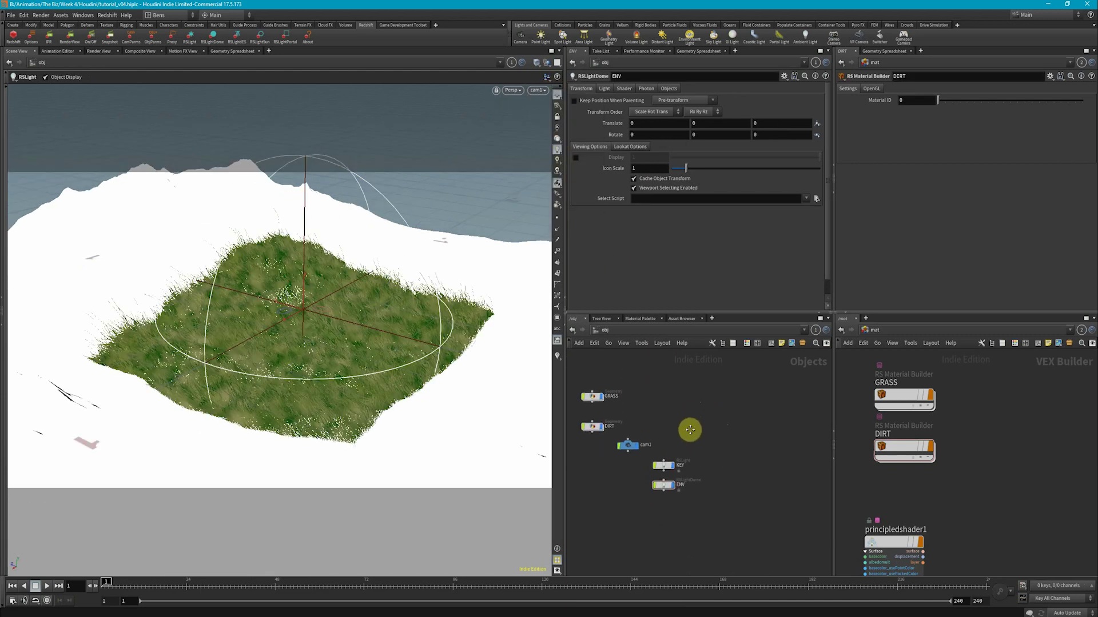
Step: Switch the material network pane to the out context and add a Redshift render node
click(876, 331)
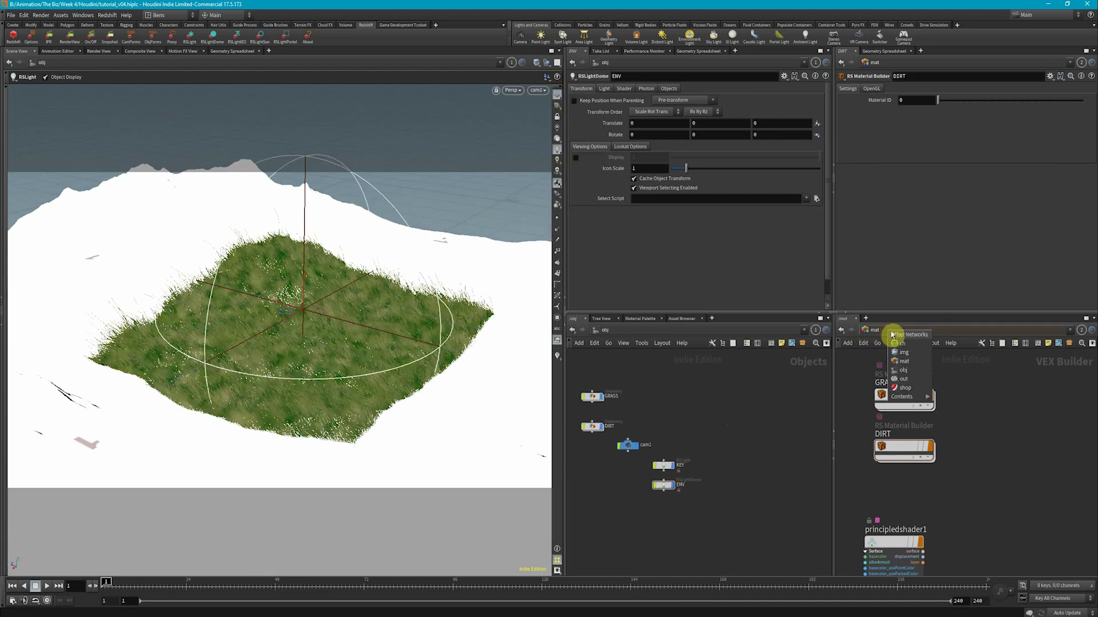
click(905, 384)
key(Tab)
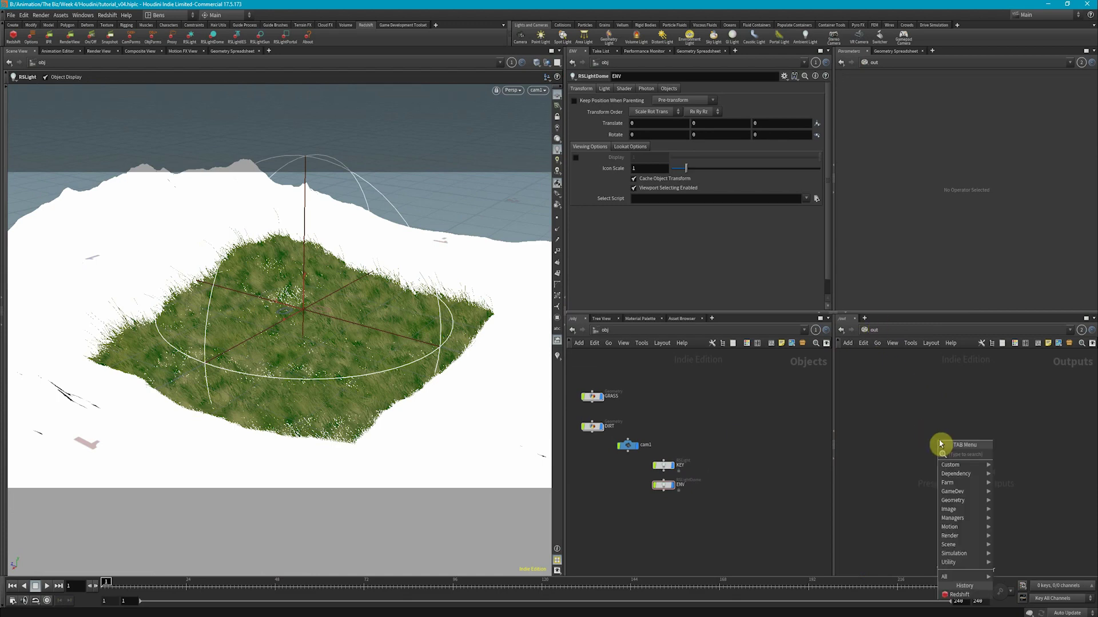
text(r)
key(Return)
click(940, 443)
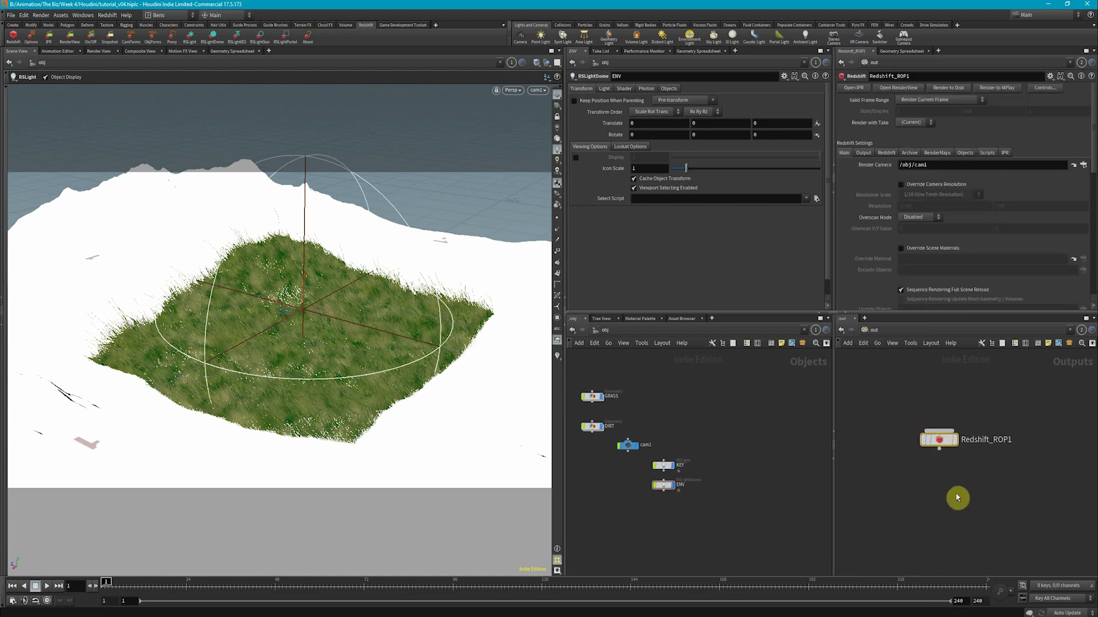
key(Tab)
text(mant)
key(Return)
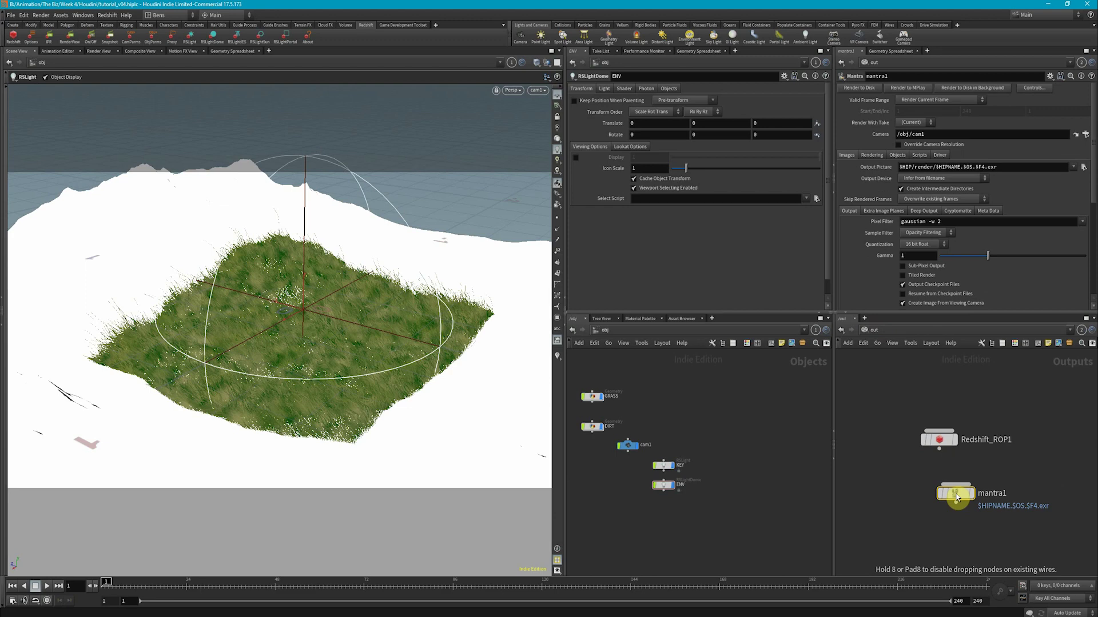
key(Delete)
Step: Render a test frame from Redshift_ROP1 to MPlay and check it
click(933, 440)
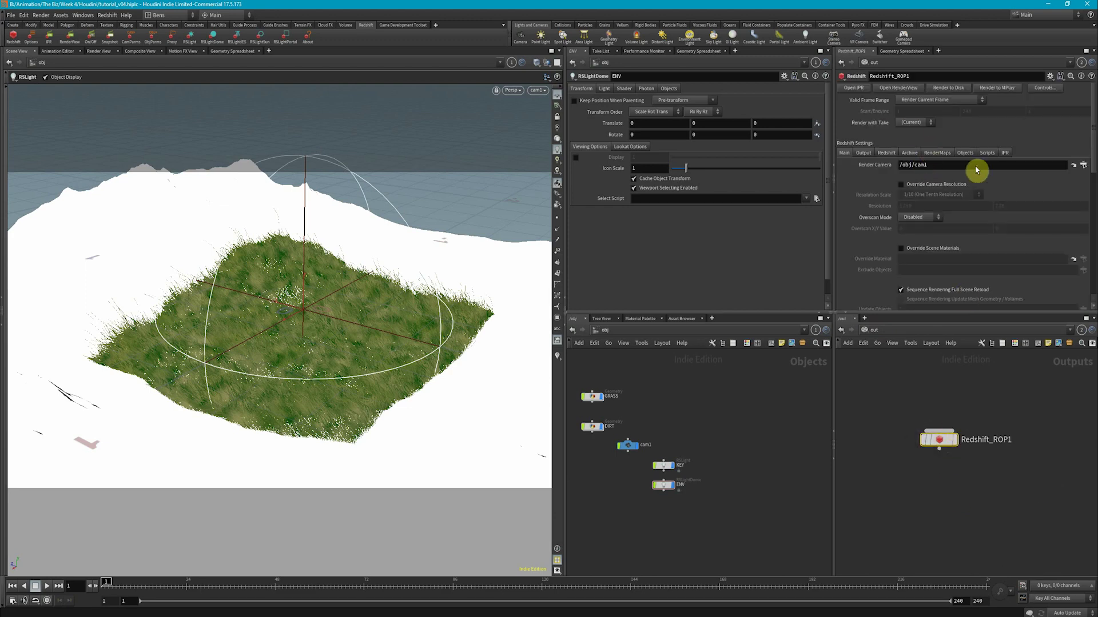
click(998, 89)
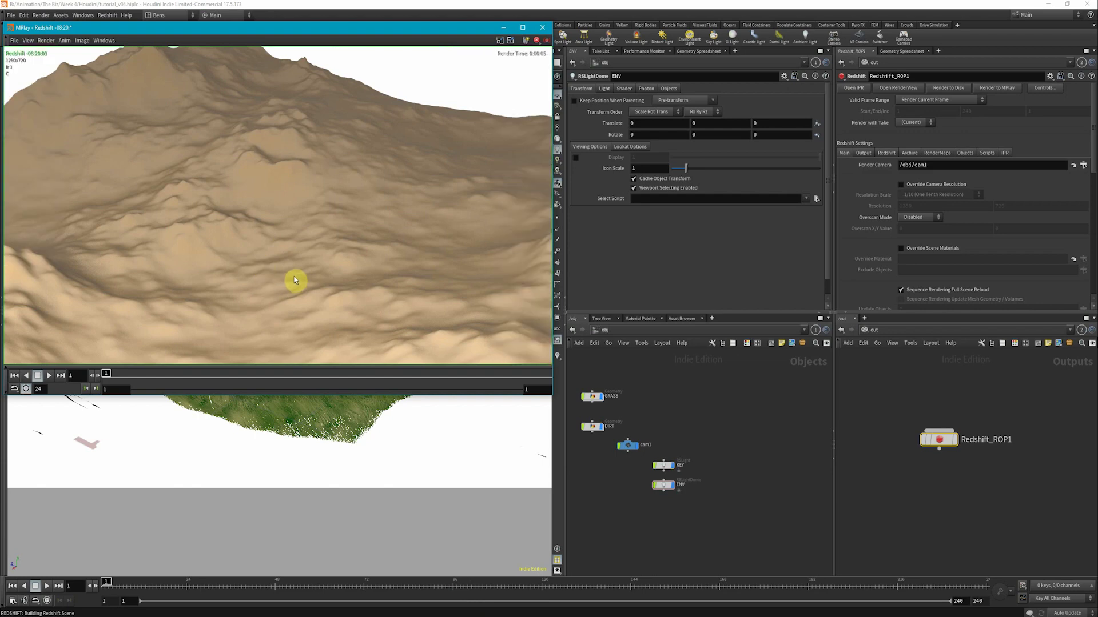
click(673, 423)
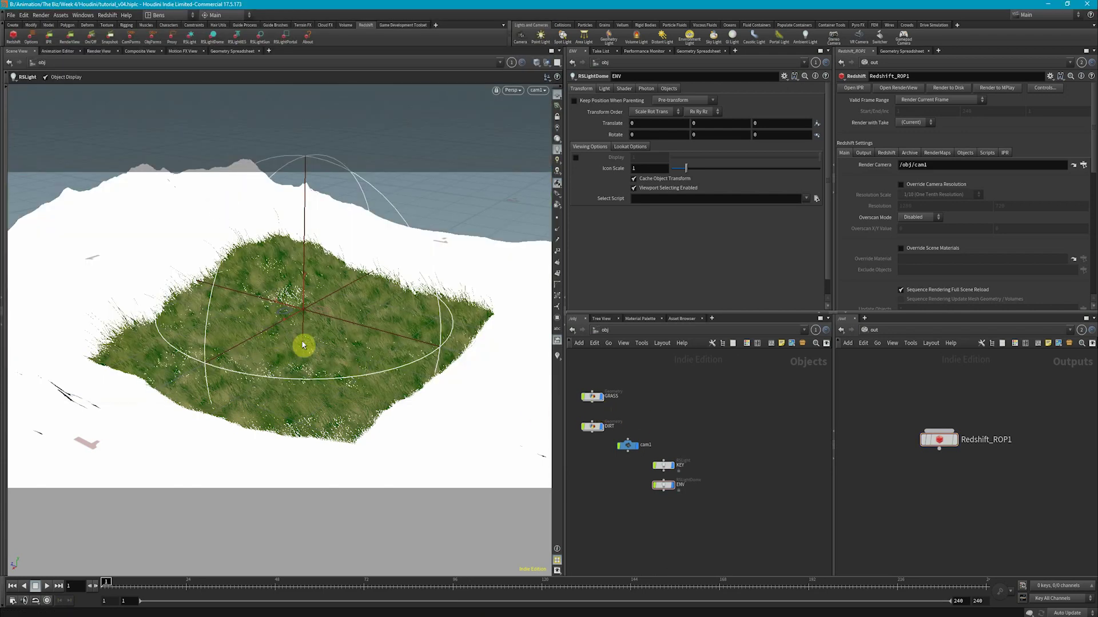
Step: Set the GRASS object to render as strands, ignoring pscale, with a default scale of .001, and render it to MPlay
click(592, 396)
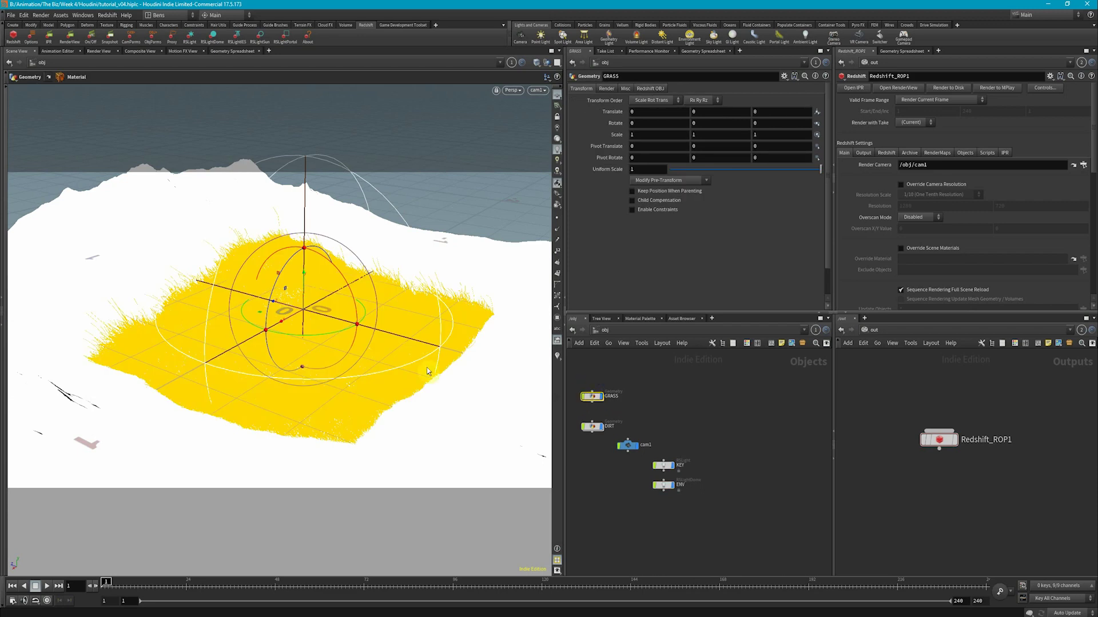
click(654, 89)
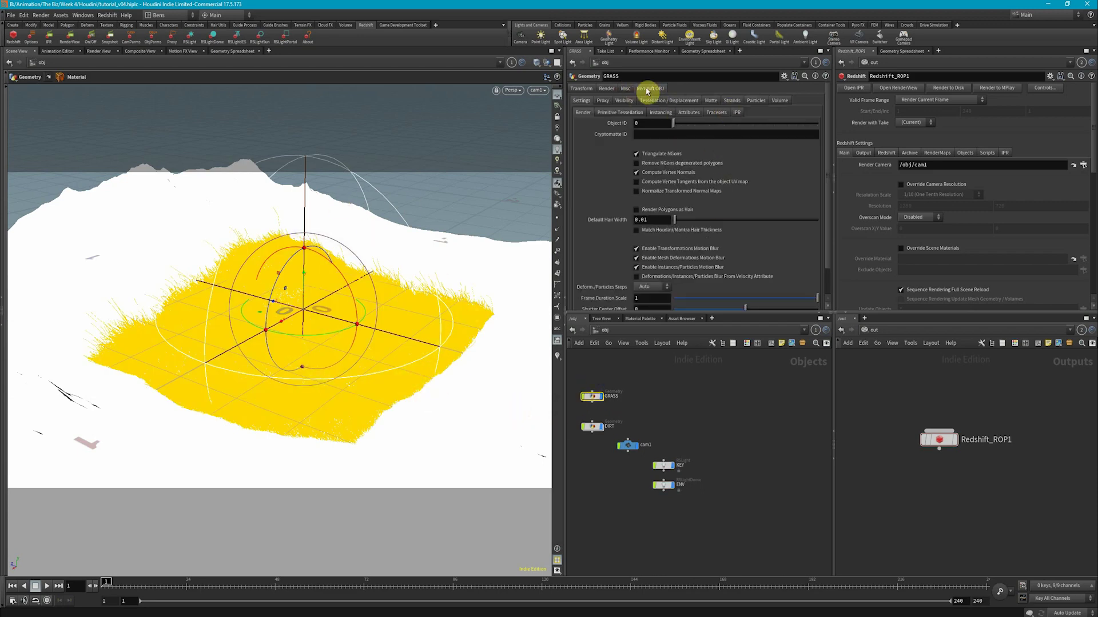
click(732, 101)
click(634, 121)
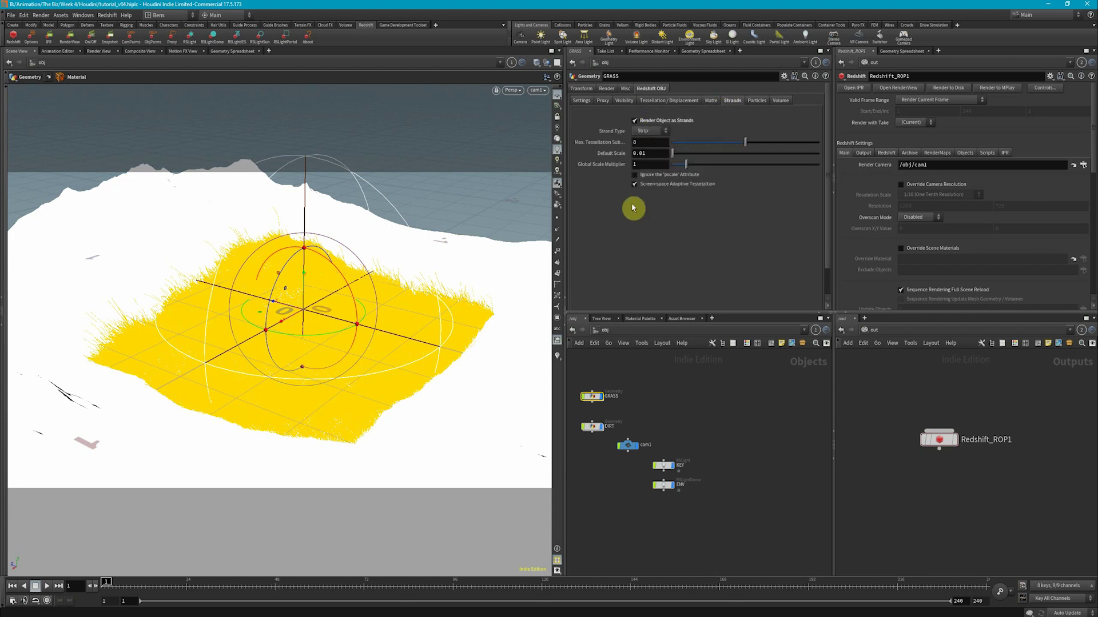
double_click(648, 154)
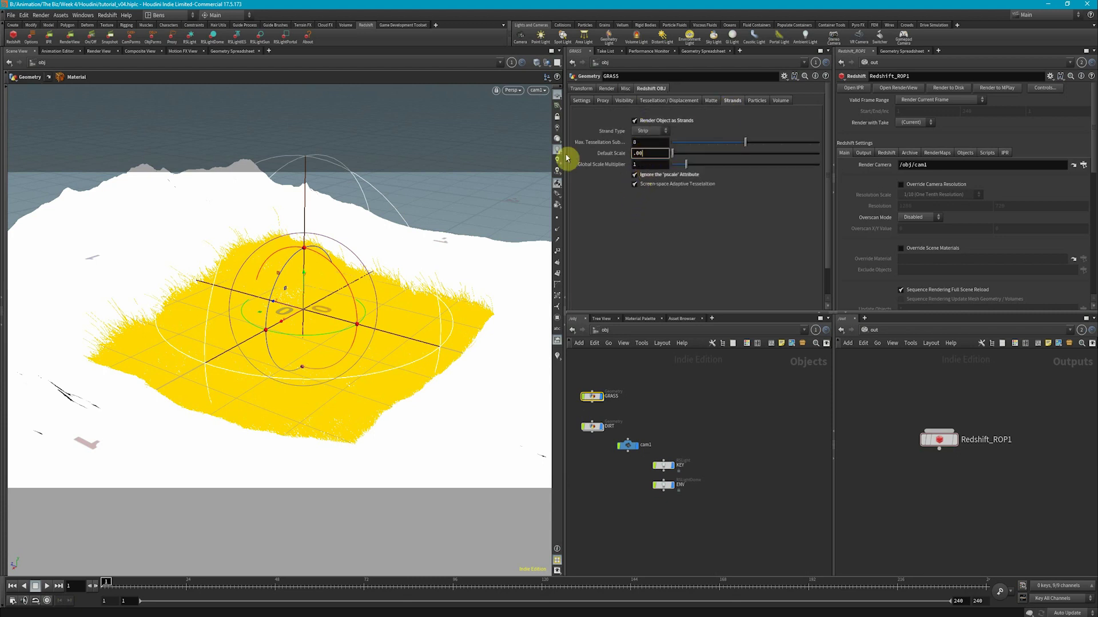
click(995, 88)
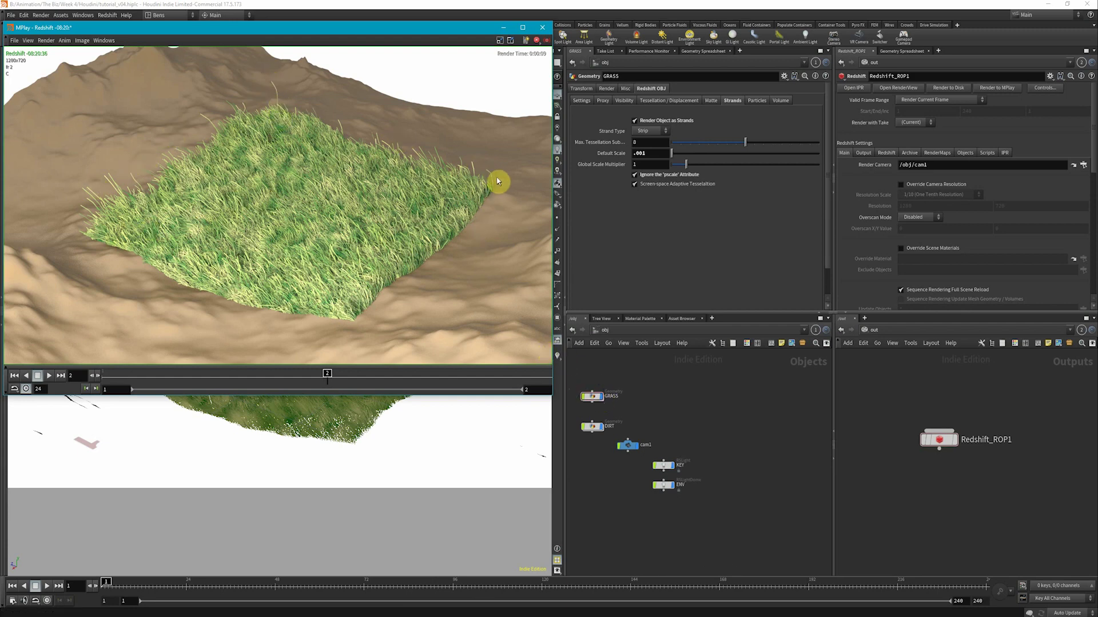
click(641, 420)
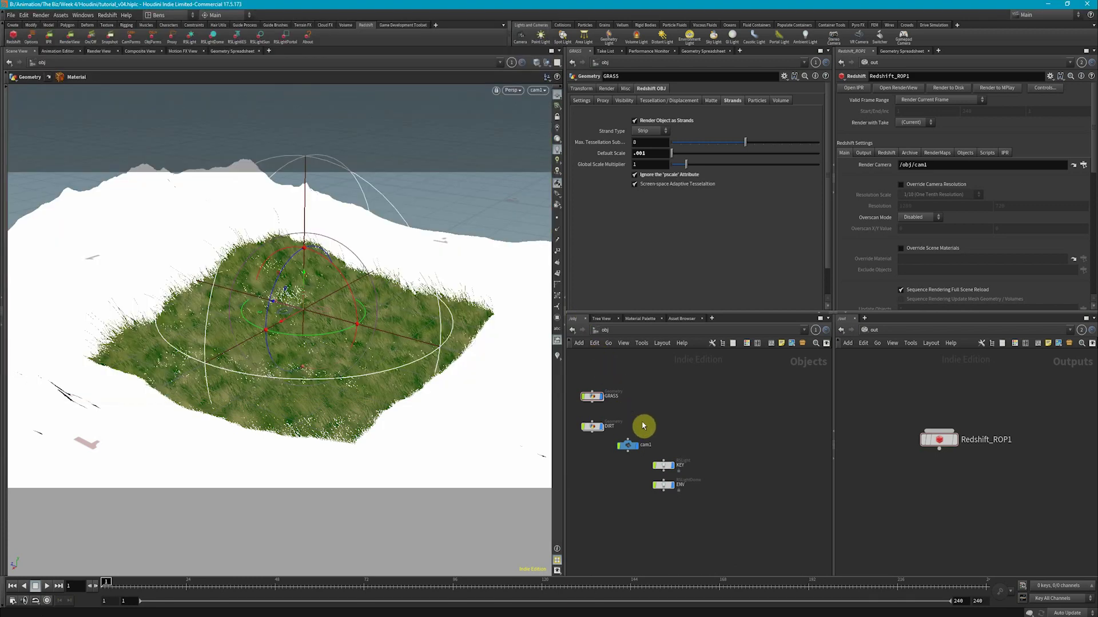
Step: Inside GRASS, insert a Resample node between pointvop1 and material1 and set its segment length to .005
double_click(594, 397)
scroll(721, 491, up, 3)
key(Tab)
text(resample)
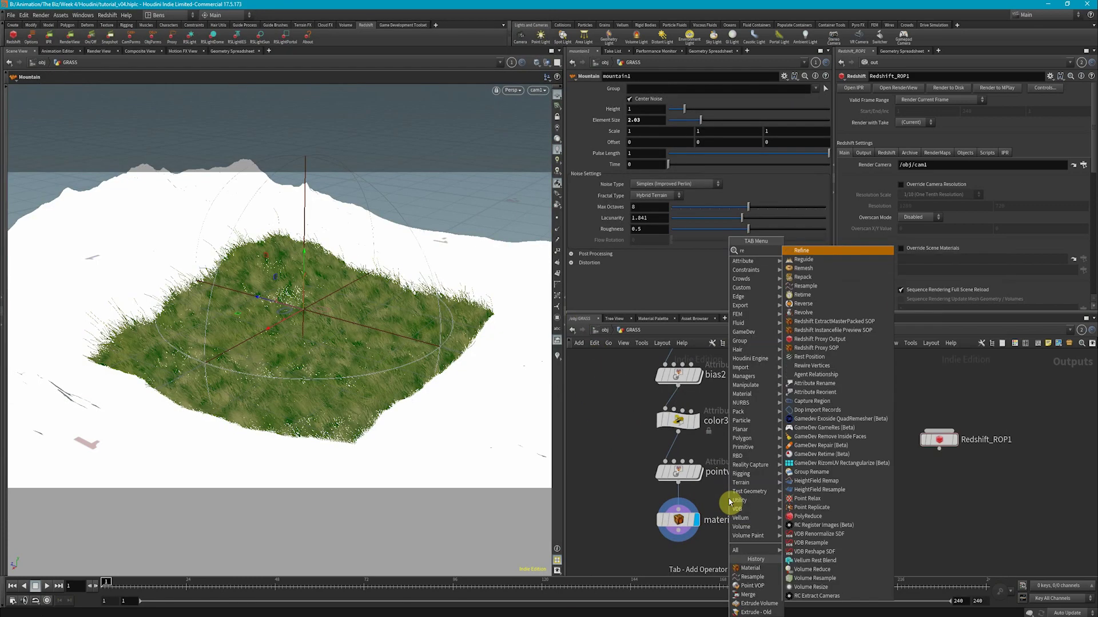
key(Return)
click(699, 515)
drag(637, 153, 576, 152)
text(.005)
key(Return)
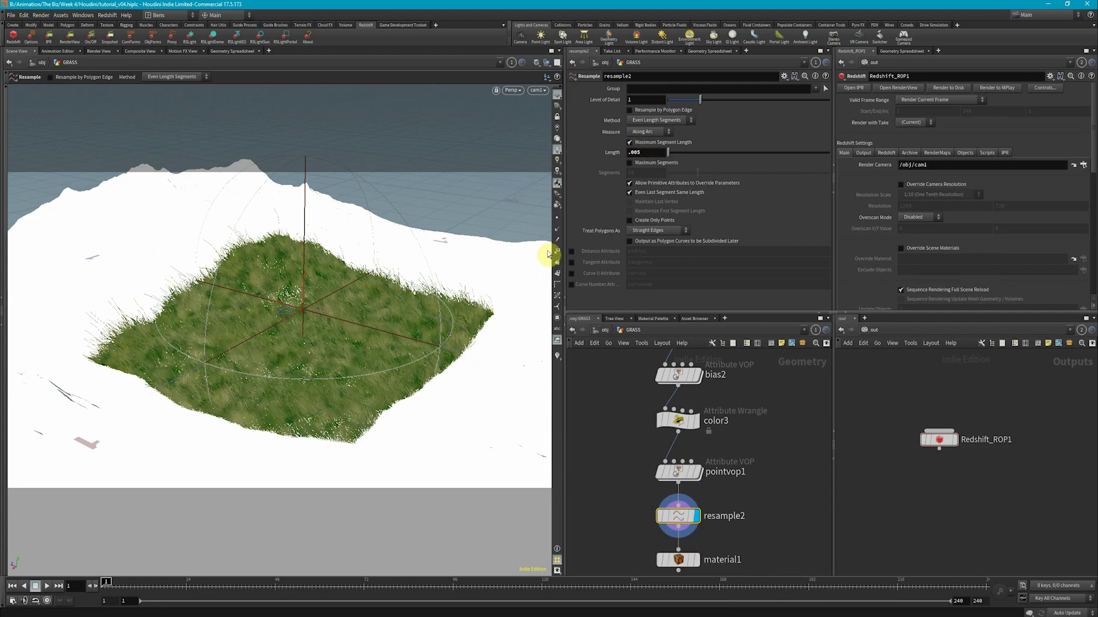
Step: Show the points on the grass blades and set the new Resample node to treat polygons as Subdivision Curves
click(557, 218)
click(557, 218)
click(556, 218)
scroll(499, 294, up, 7)
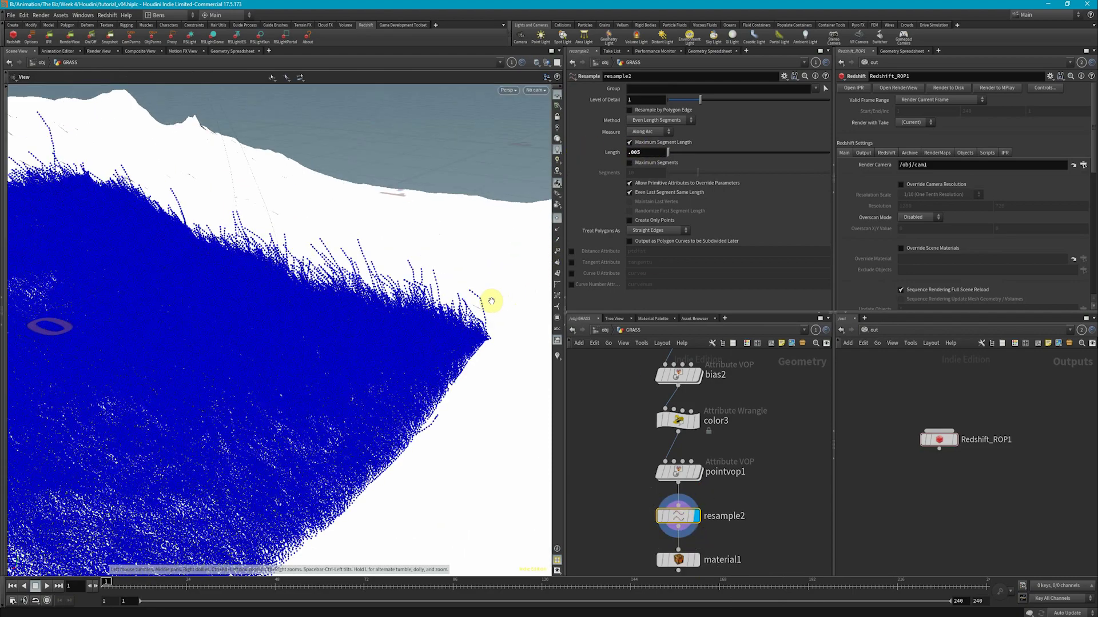
click(655, 230)
click(651, 245)
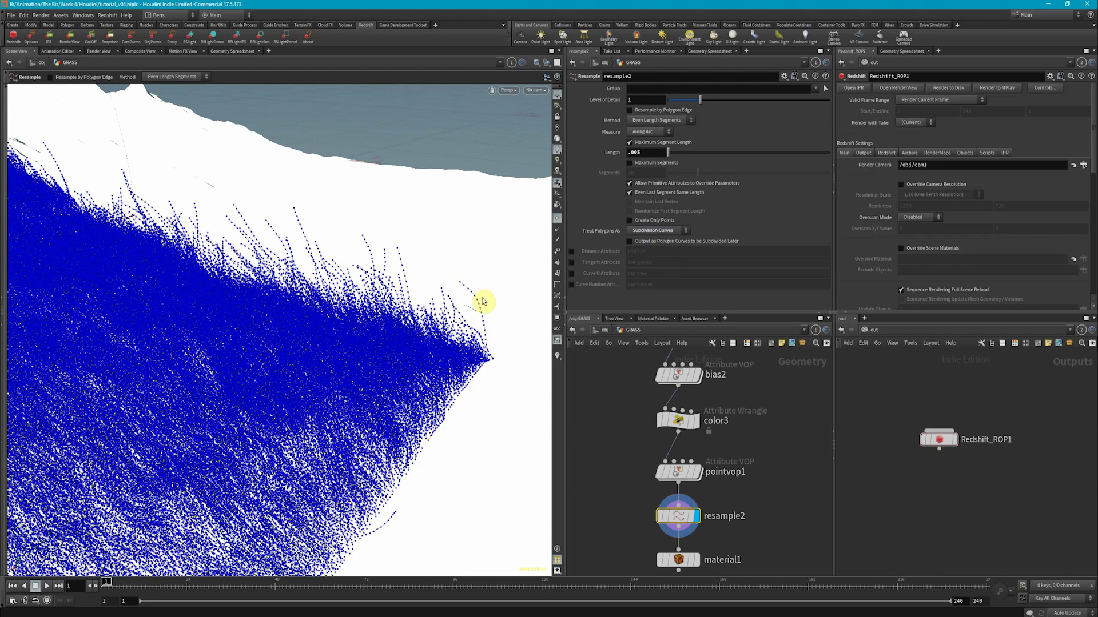
Step: Go back to the obj level and render the resampled grass to MPlay
click(603, 330)
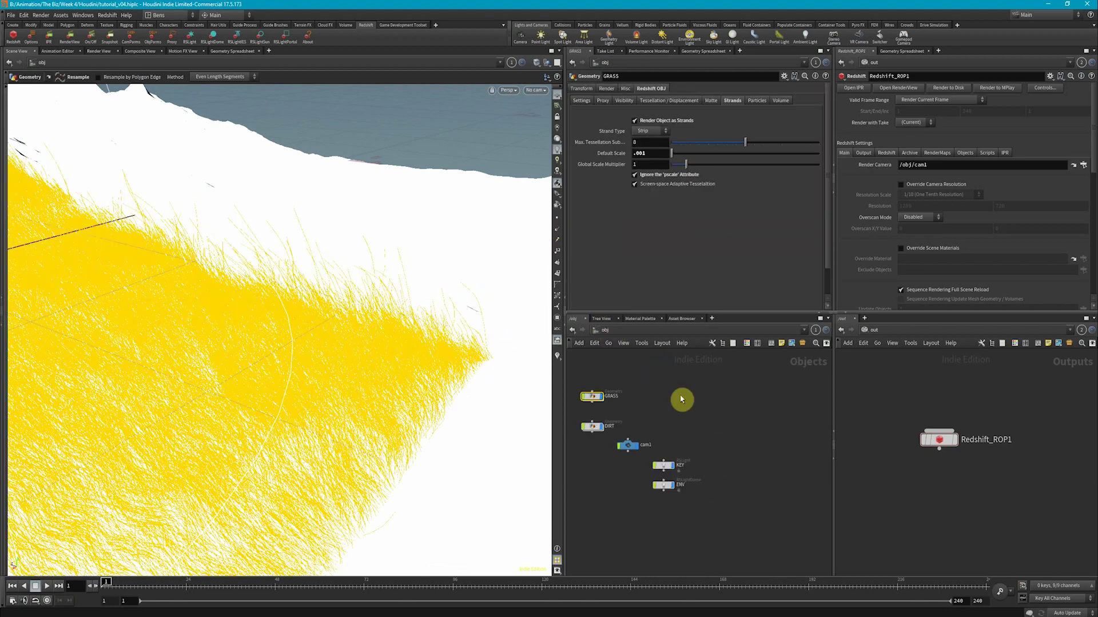
scroll(682, 398, down, 5)
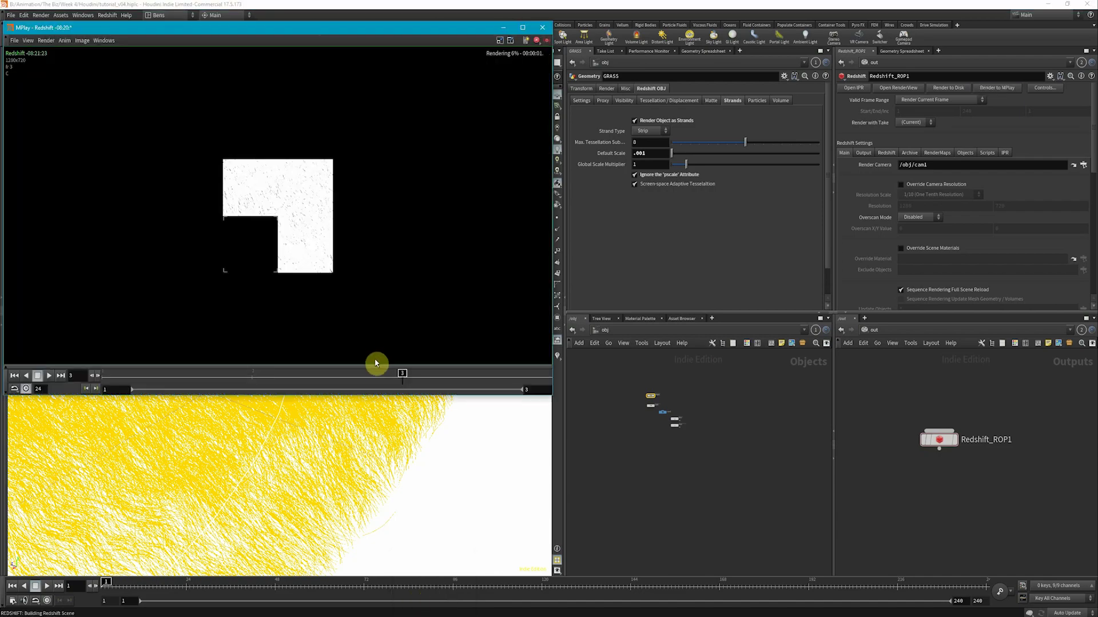
click(652, 439)
Step: Go back inside GRASS and make the material1 node the displayed output
scroll(650, 397, up, 5)
double_click(653, 398)
middle_drag(731, 505, 714, 460)
scroll(692, 502, up, 2)
click(691, 502)
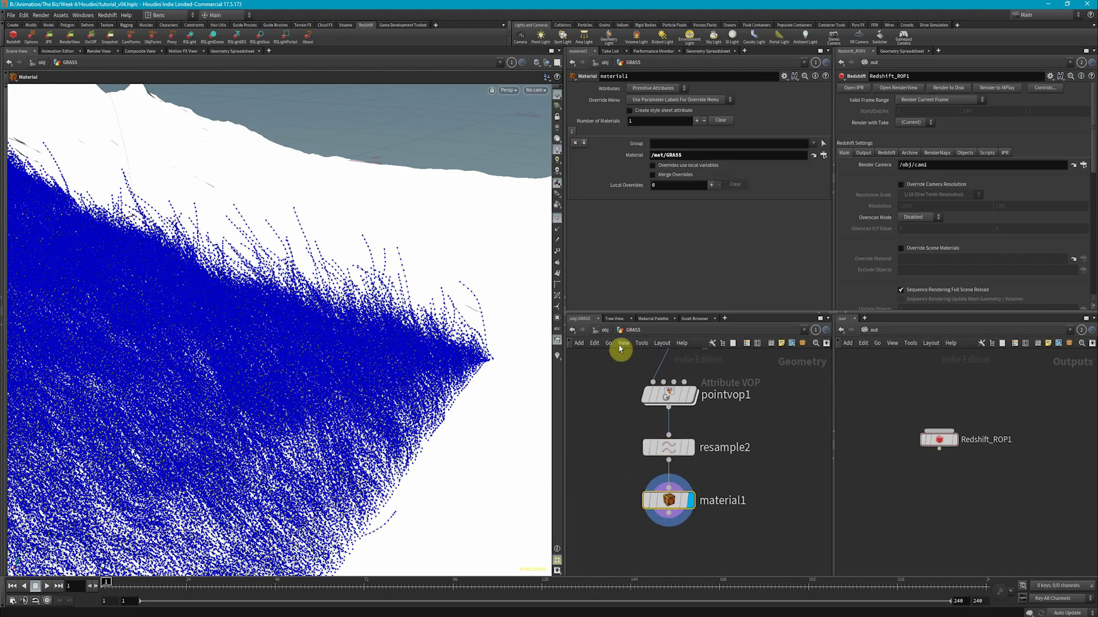
Step: Return to the obj level and render the grass with its material to MPlay
click(605, 330)
click(781, 454)
click(994, 88)
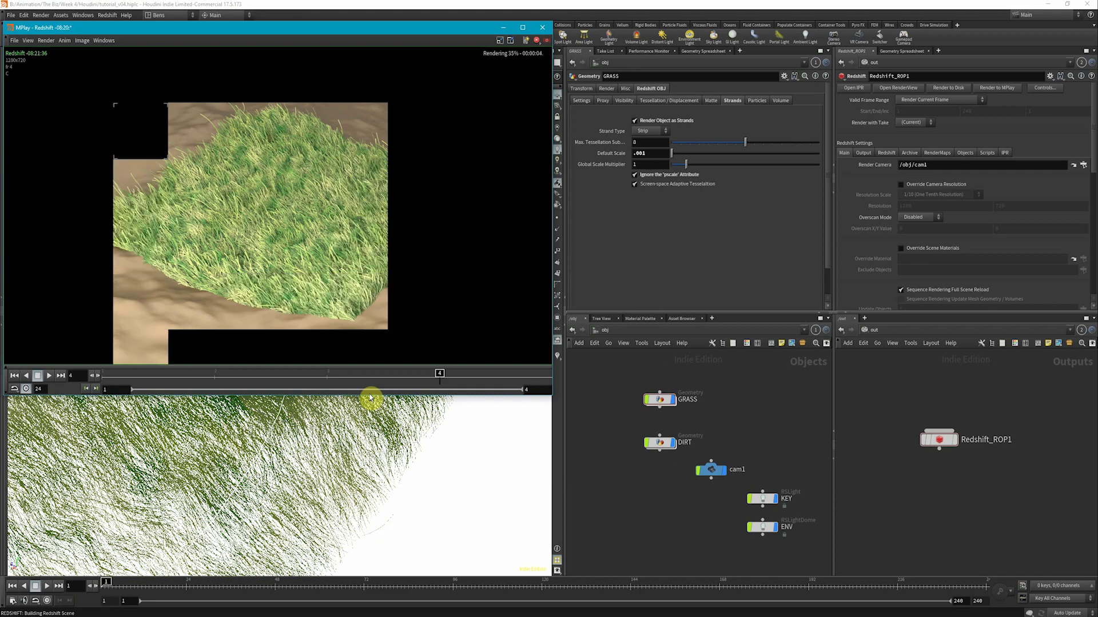
click(750, 395)
Step: Reduce the GRASS strands' default scale to .0005 and start another MPlay render
drag(659, 154, 558, 150)
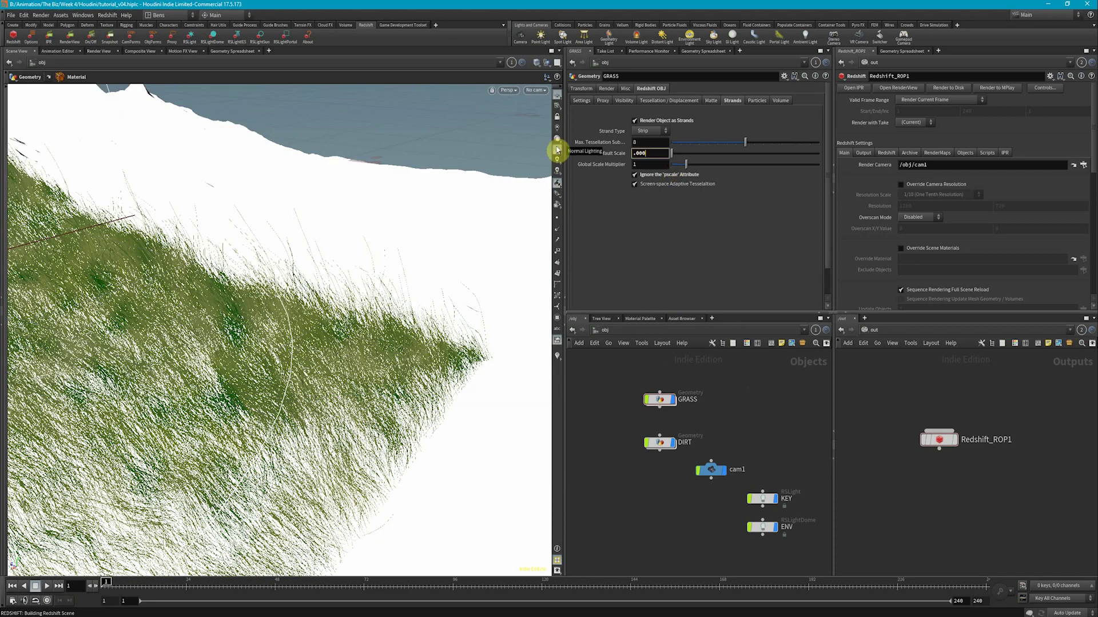
text(5)
click(997, 87)
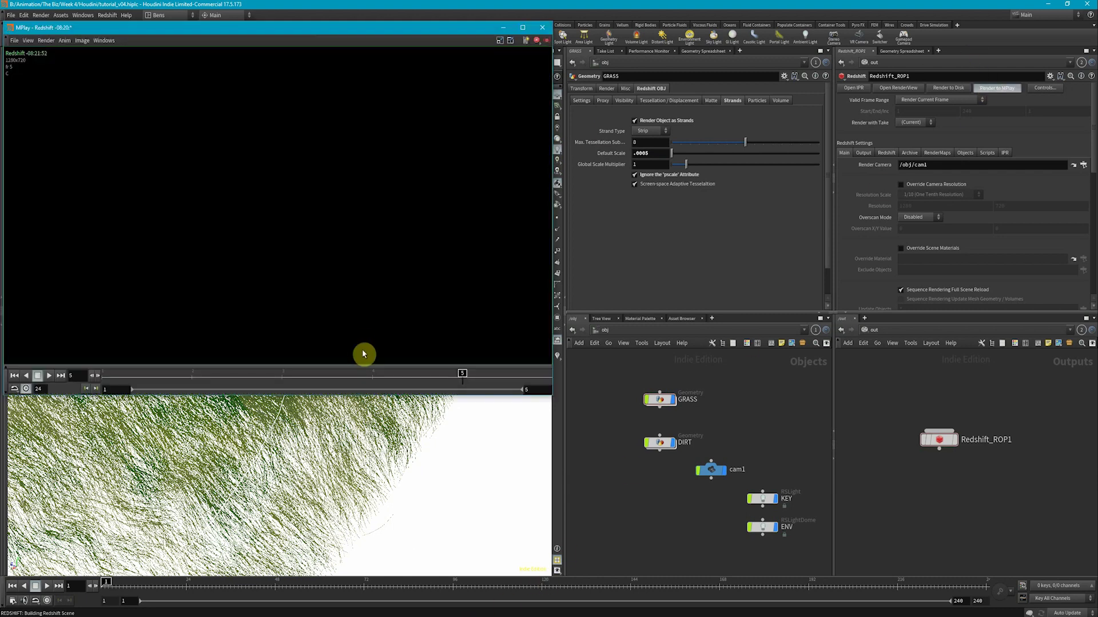